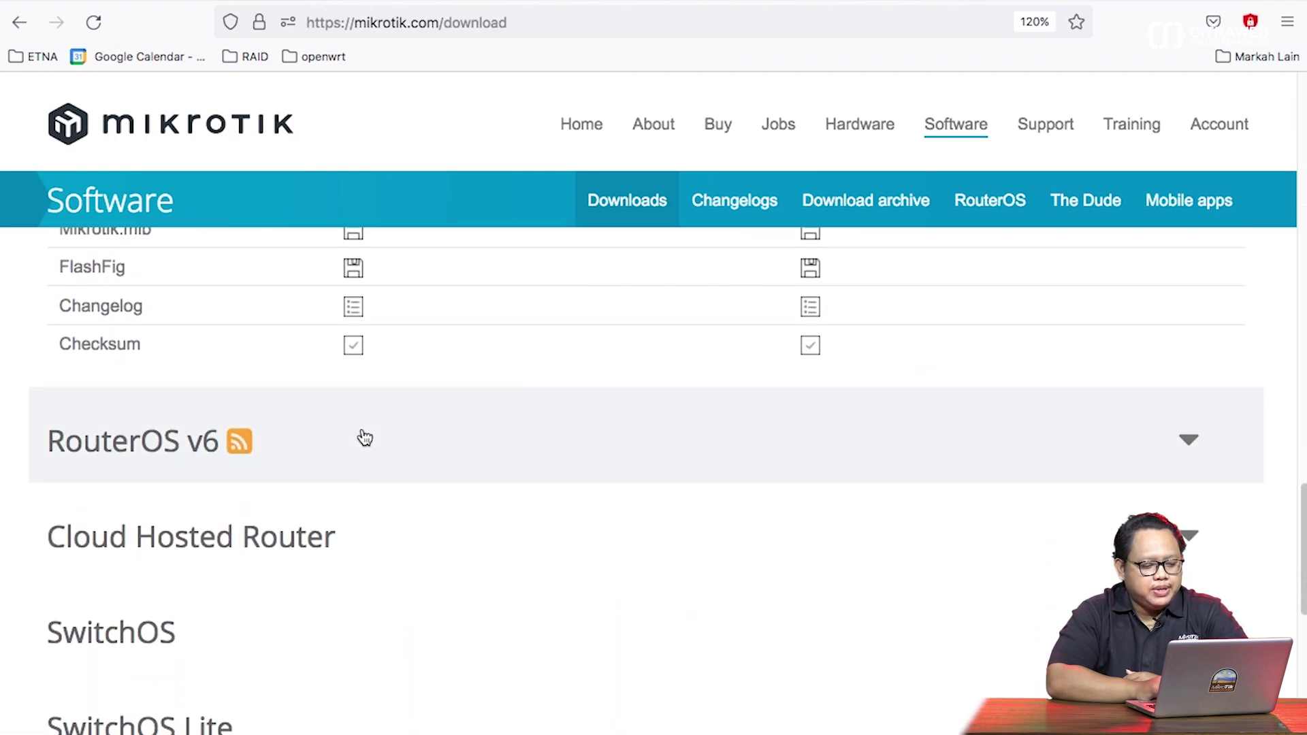
- Find the Netinstall (Windows 64bit) download entry in the GENERAL section of the MikroTik software page
scroll(362, 435, up, 4)
scroll(362, 435, up, 4)
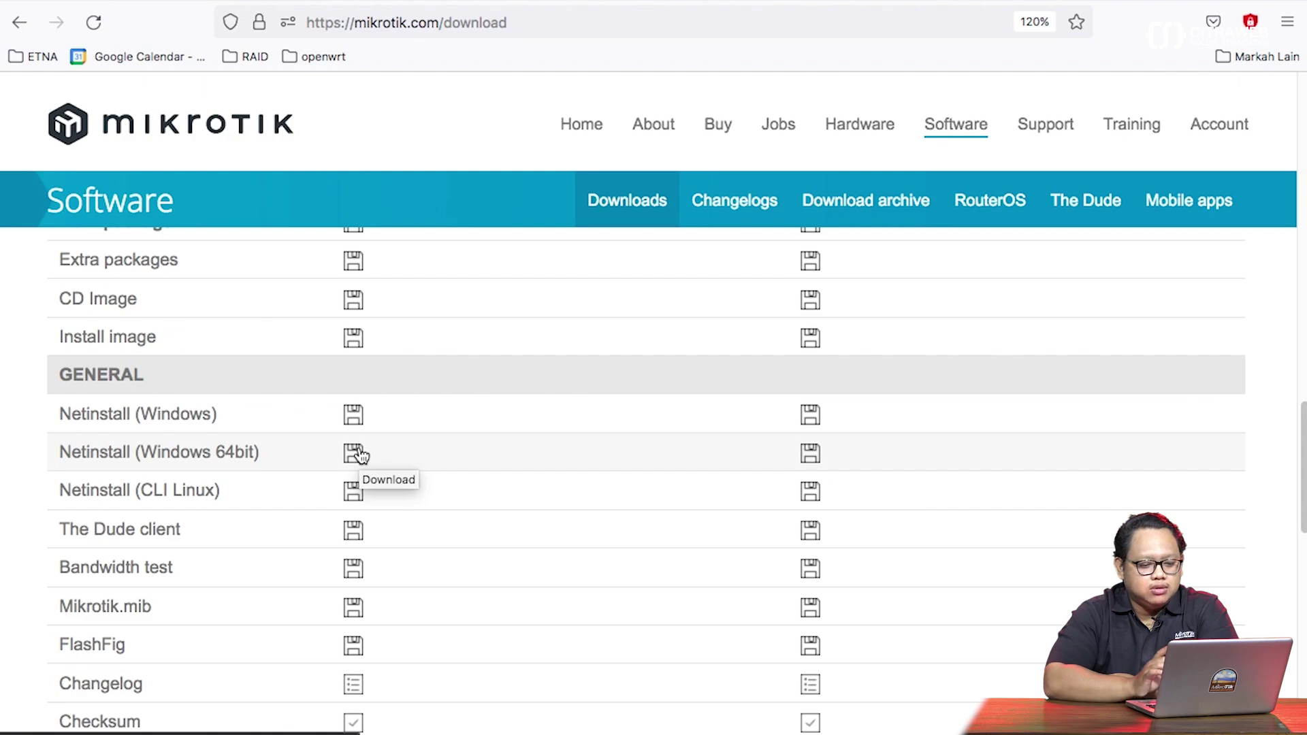
scroll(391, 405, up, 8)
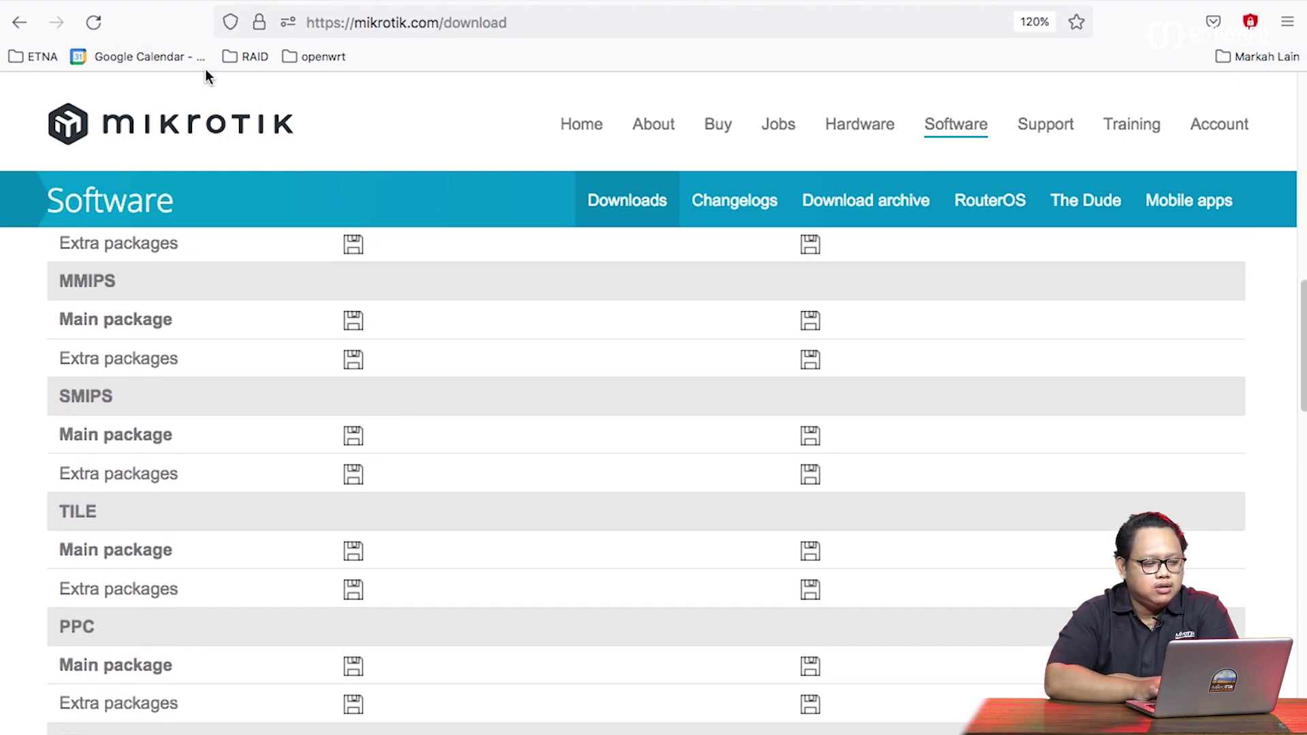
- Switch from the browser to Finder and copy netinstall64.exe from the netinstall64-7.4.1 folder in Download
key(super+m)
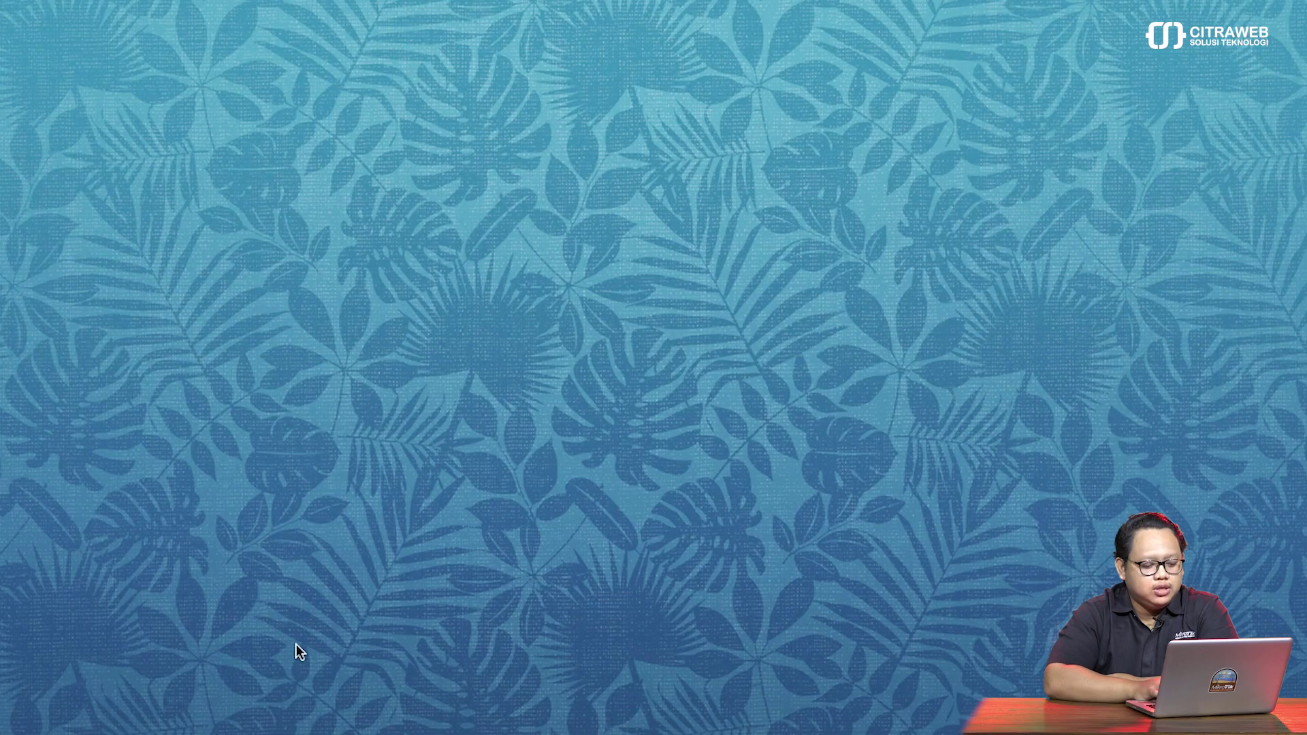
click(393, 720)
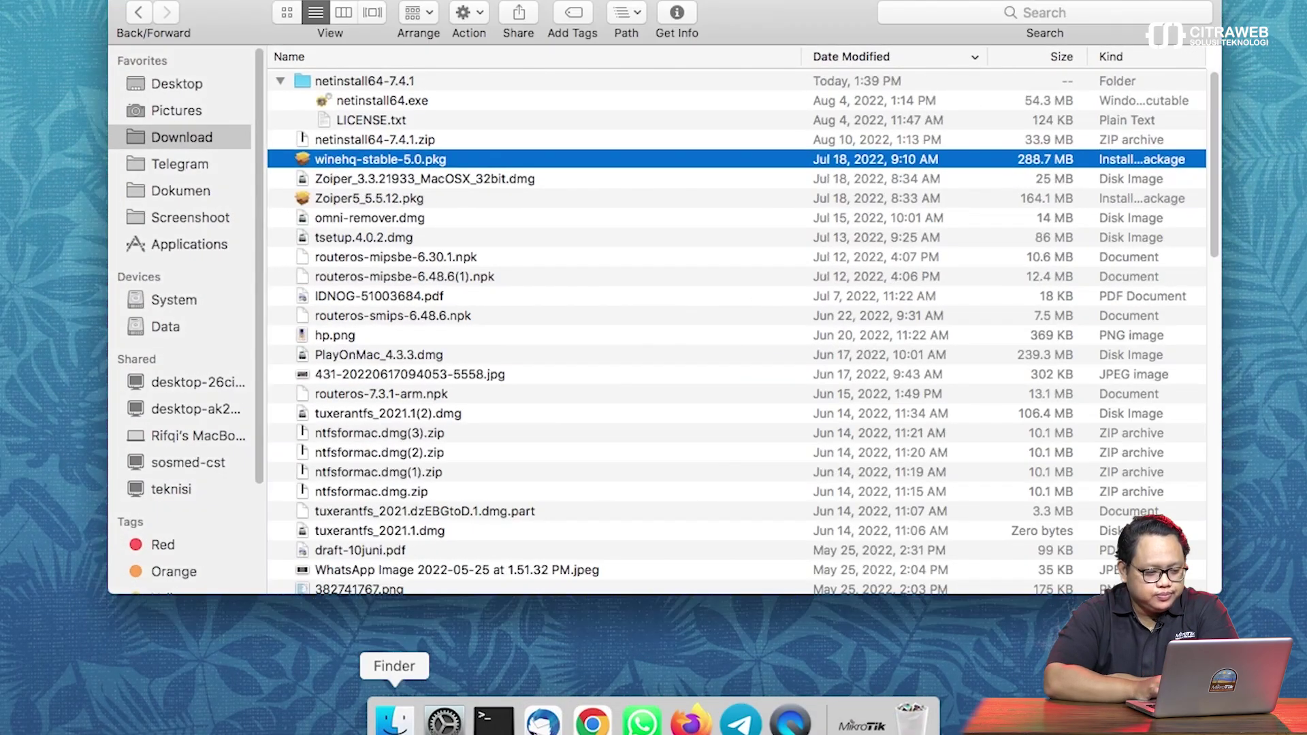
scroll(416, 318, up, 1)
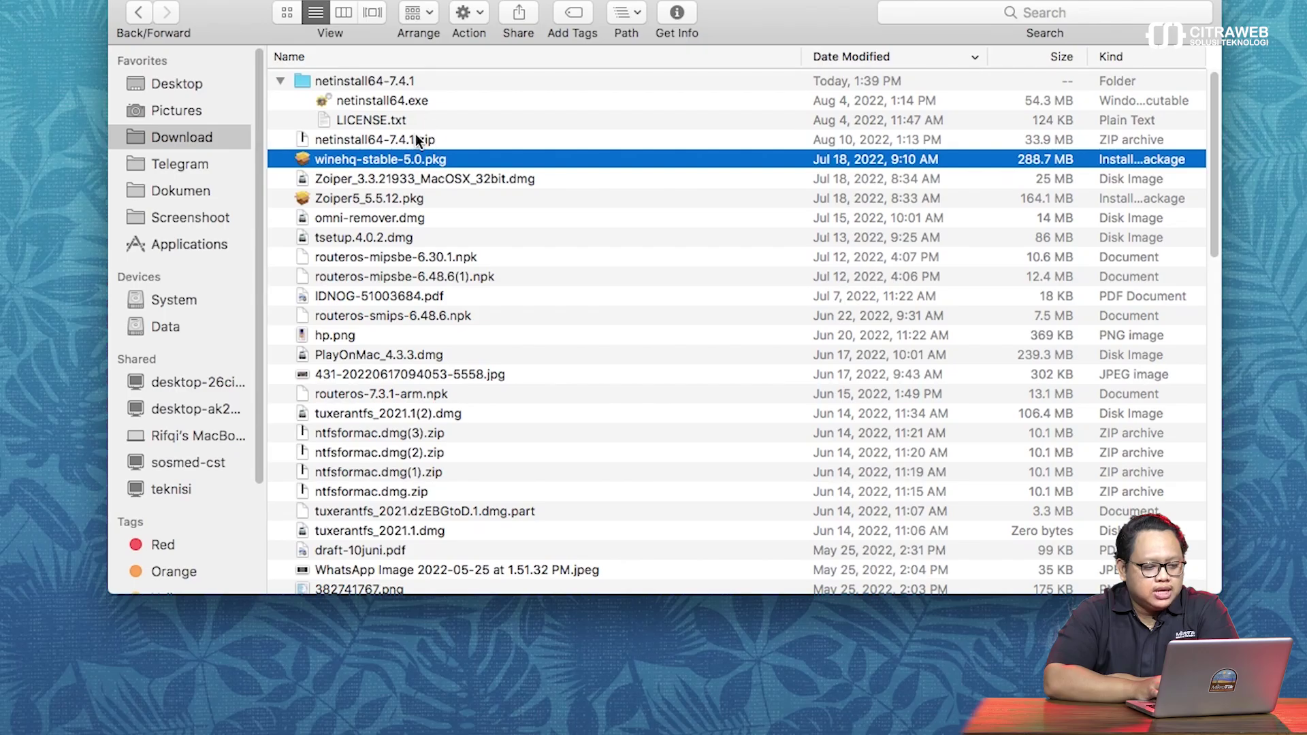
click(414, 139)
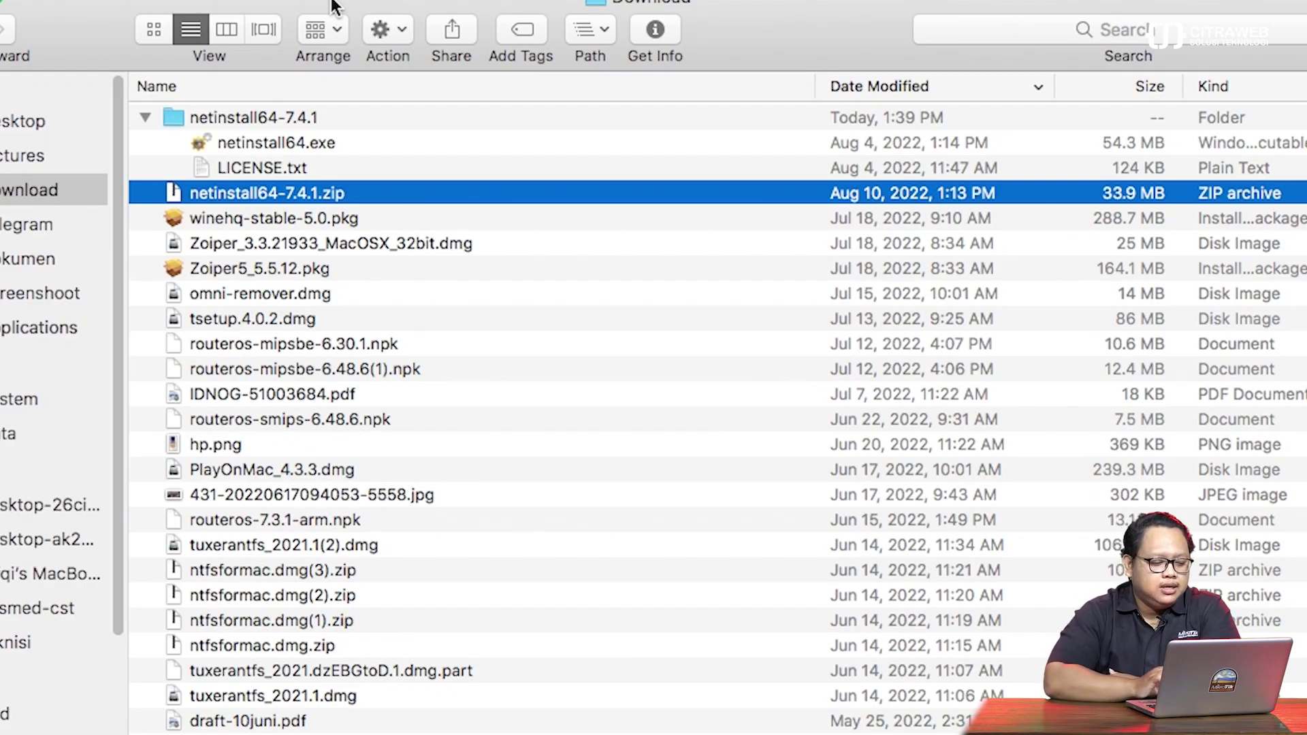
click(295, 145)
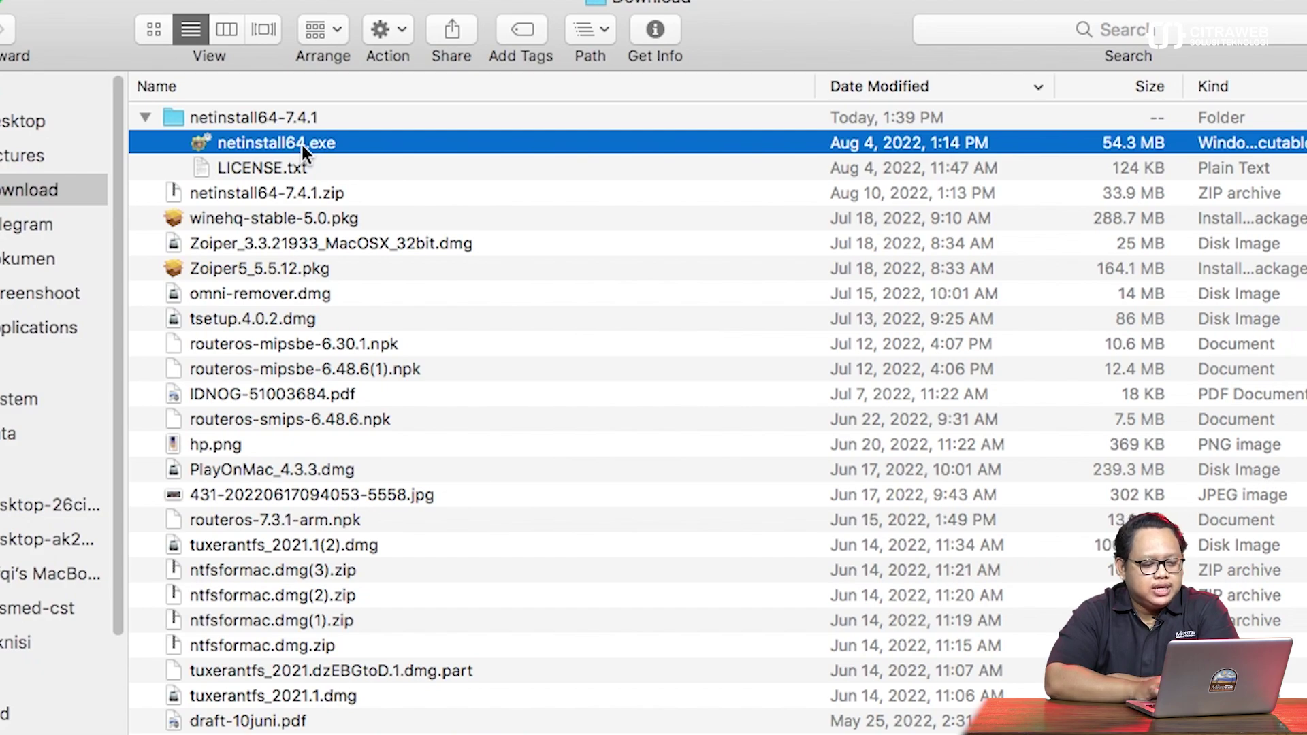
right_click(308, 144)
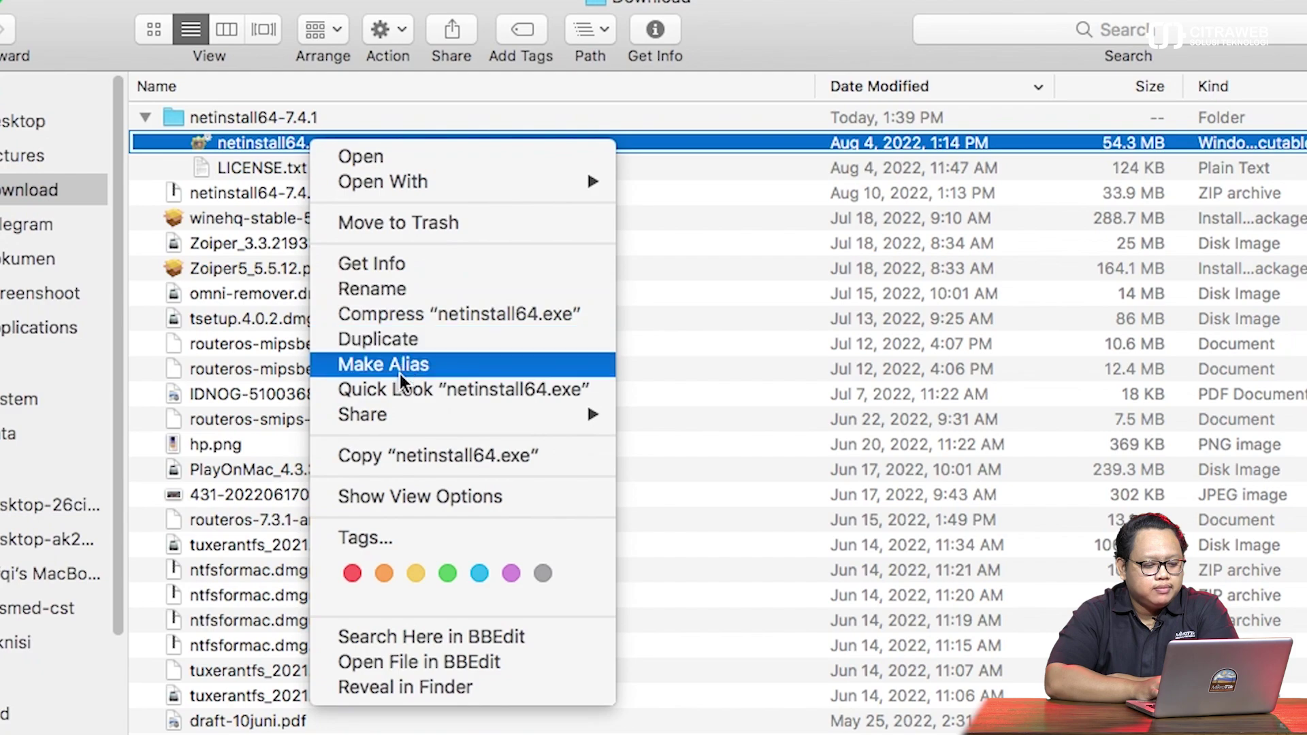
click(390, 454)
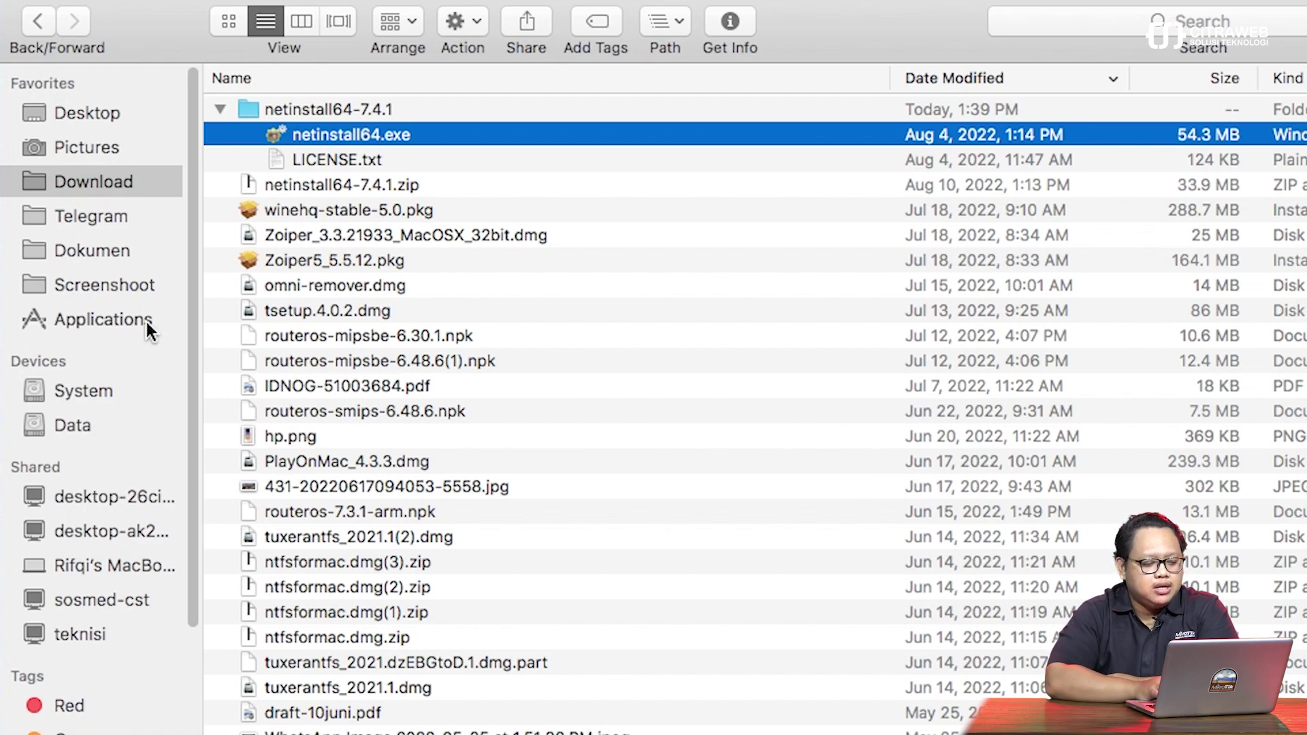
- Paste the copied netinstall64.exe into the mikrotik folder within Applications
click(146, 321)
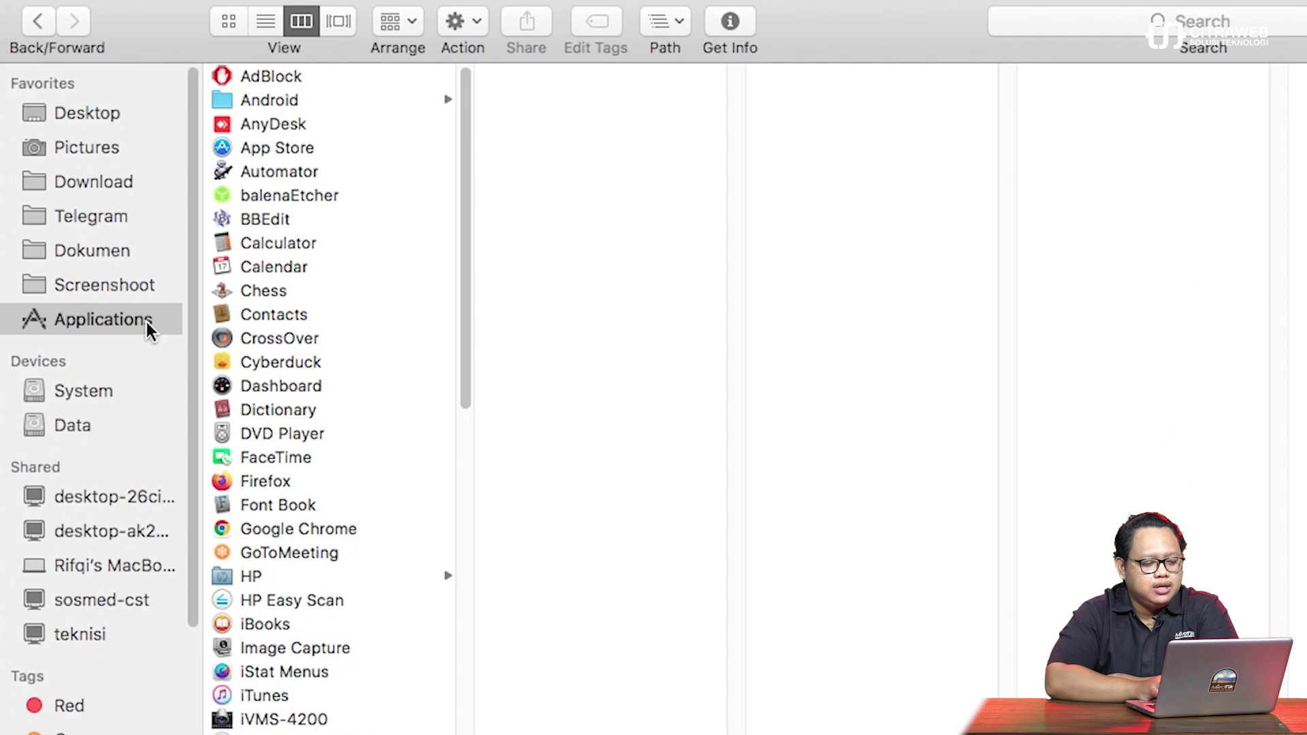
scroll(320, 467, down, 10)
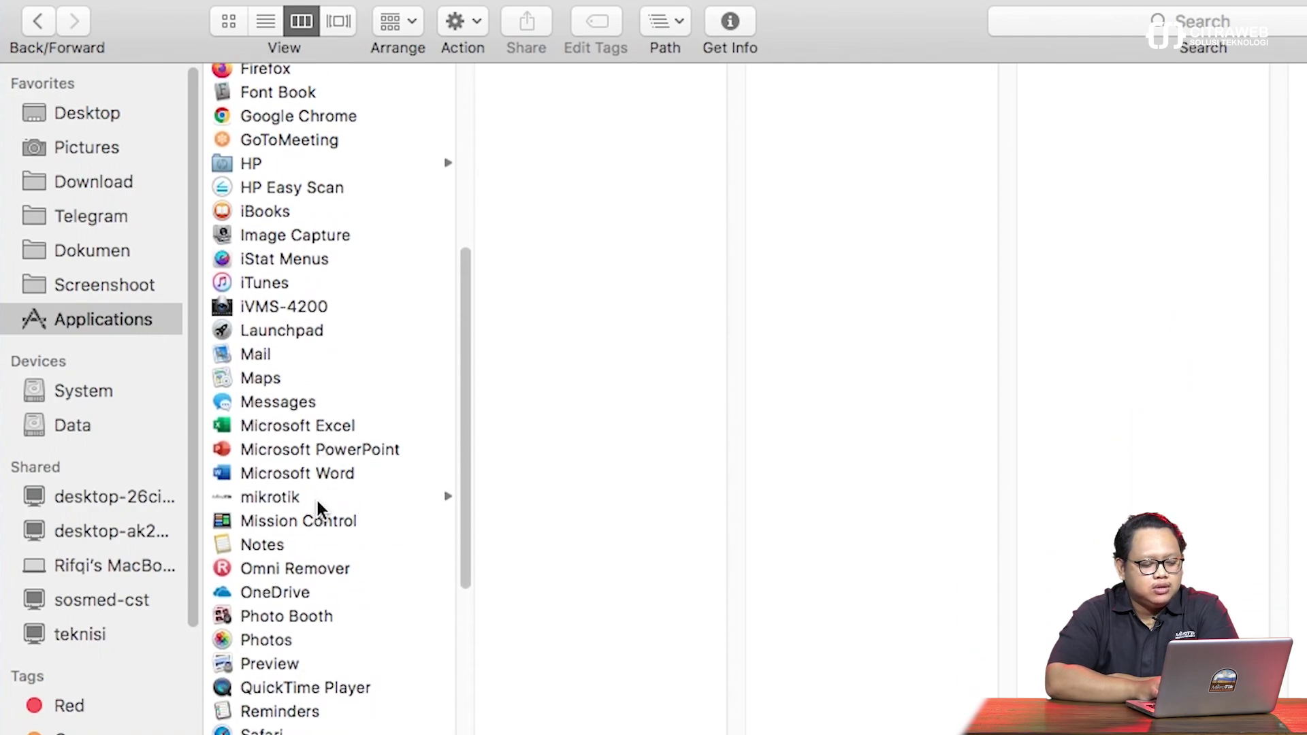
click(318, 500)
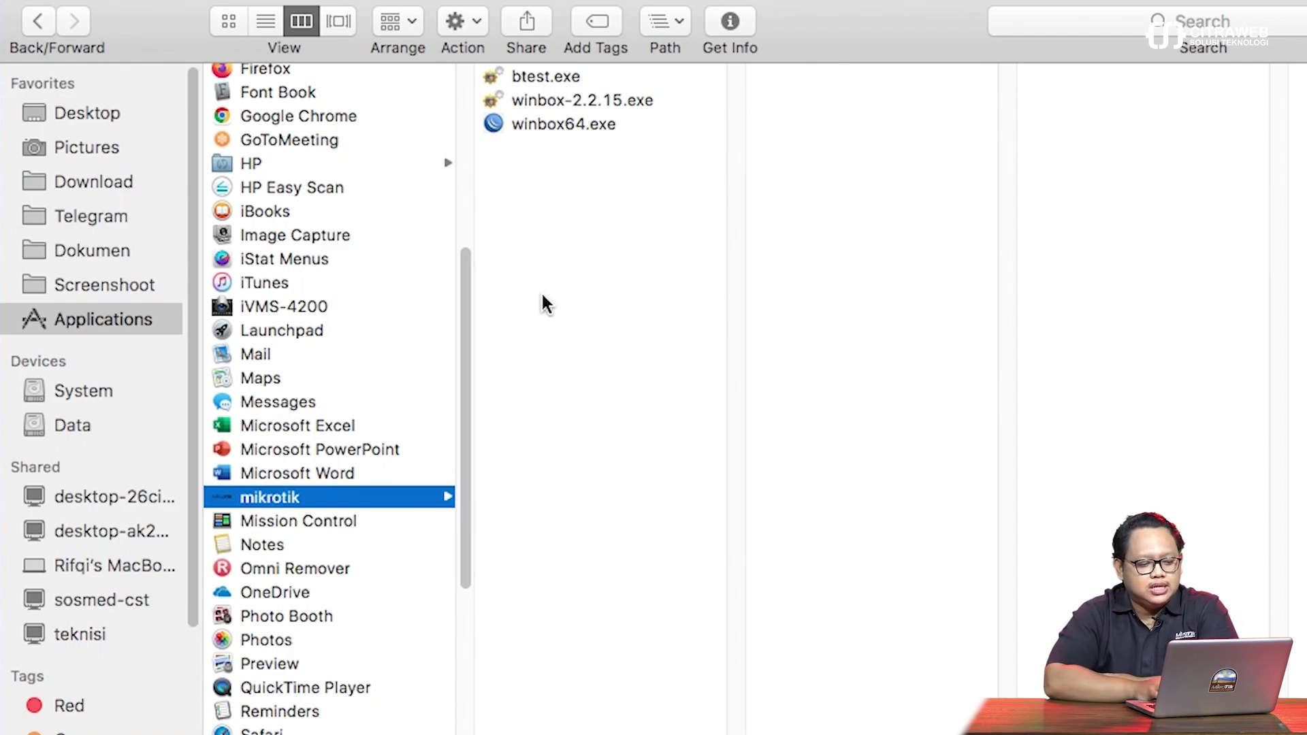
right_click(544, 223)
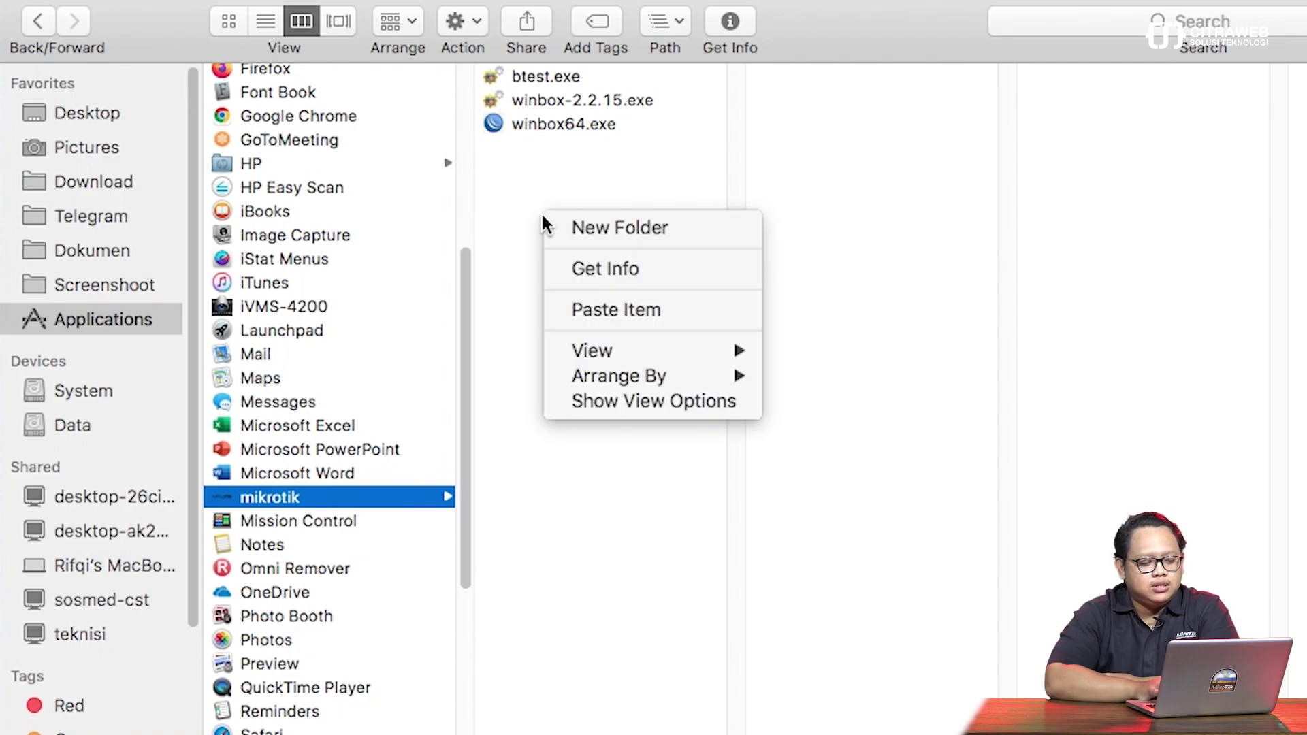
click(593, 312)
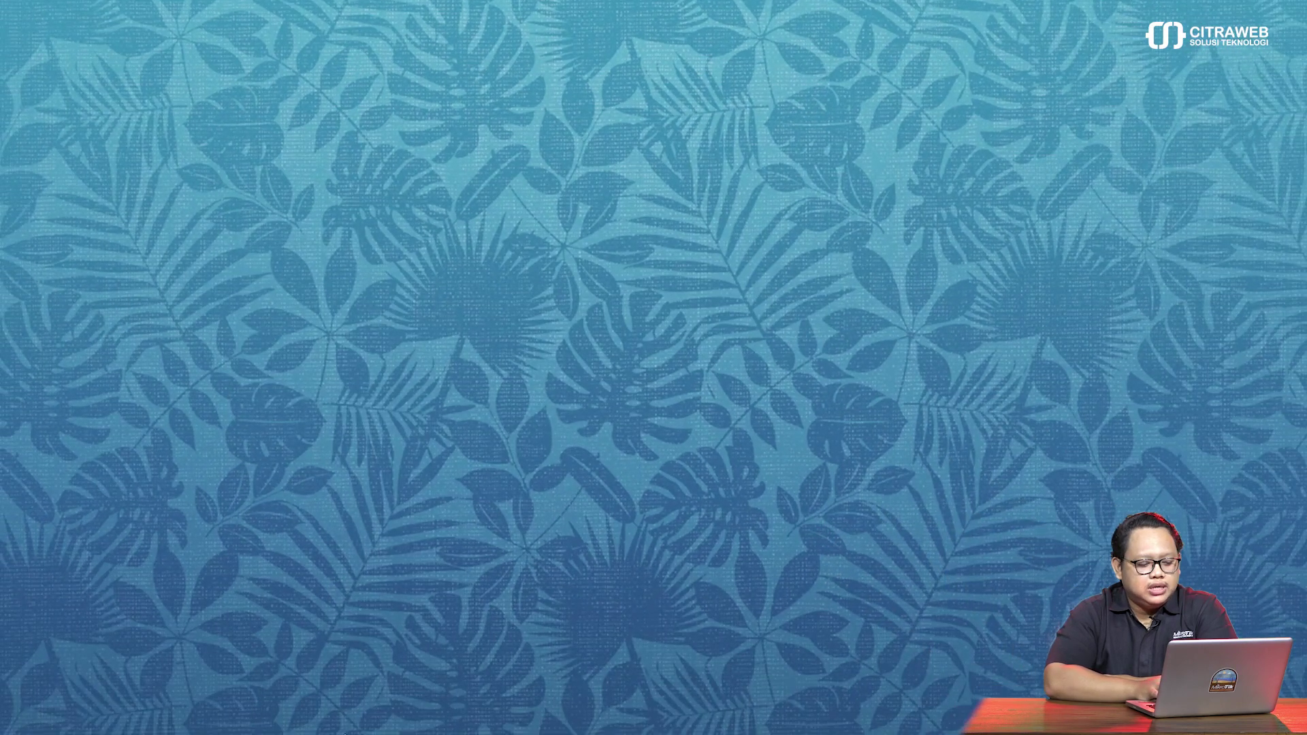
- Switch to Firefox, start downloading the "Wine Stable" 5.0 installer from the Wine Download Server, and cancel the download
mouse_move(382, 708)
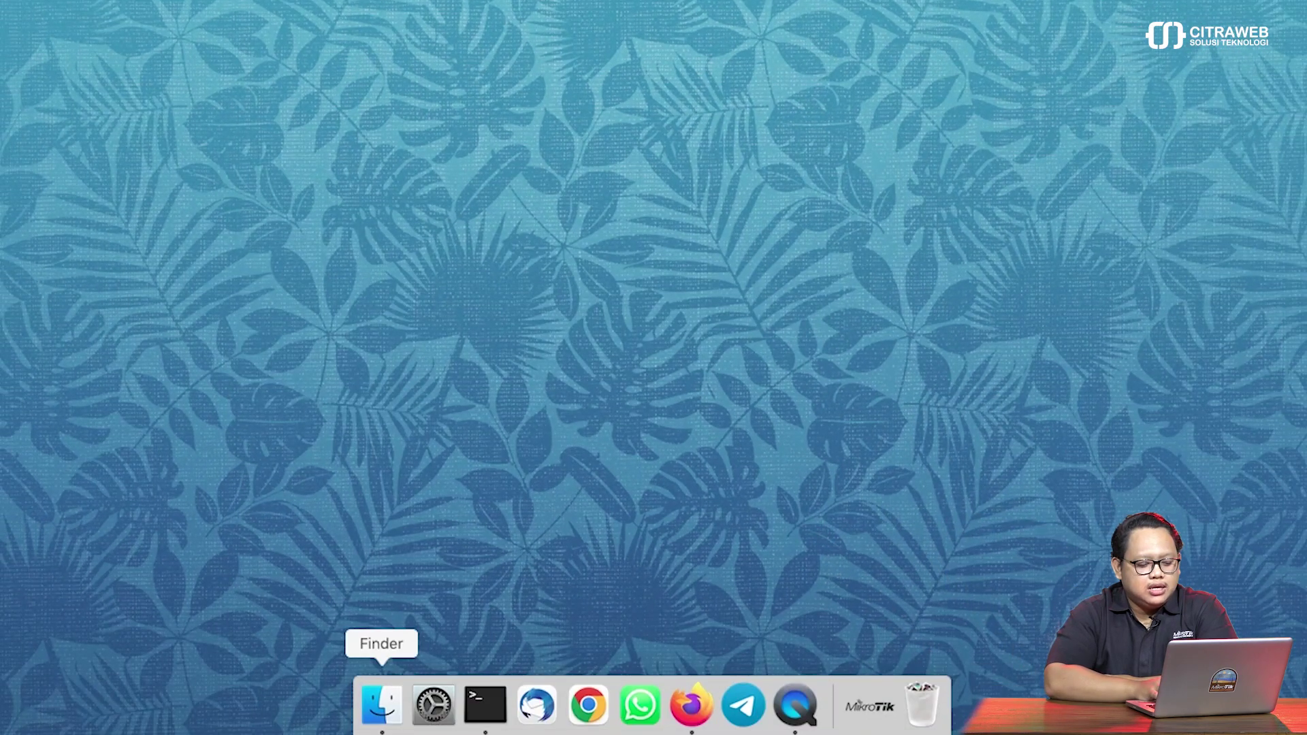
click(688, 708)
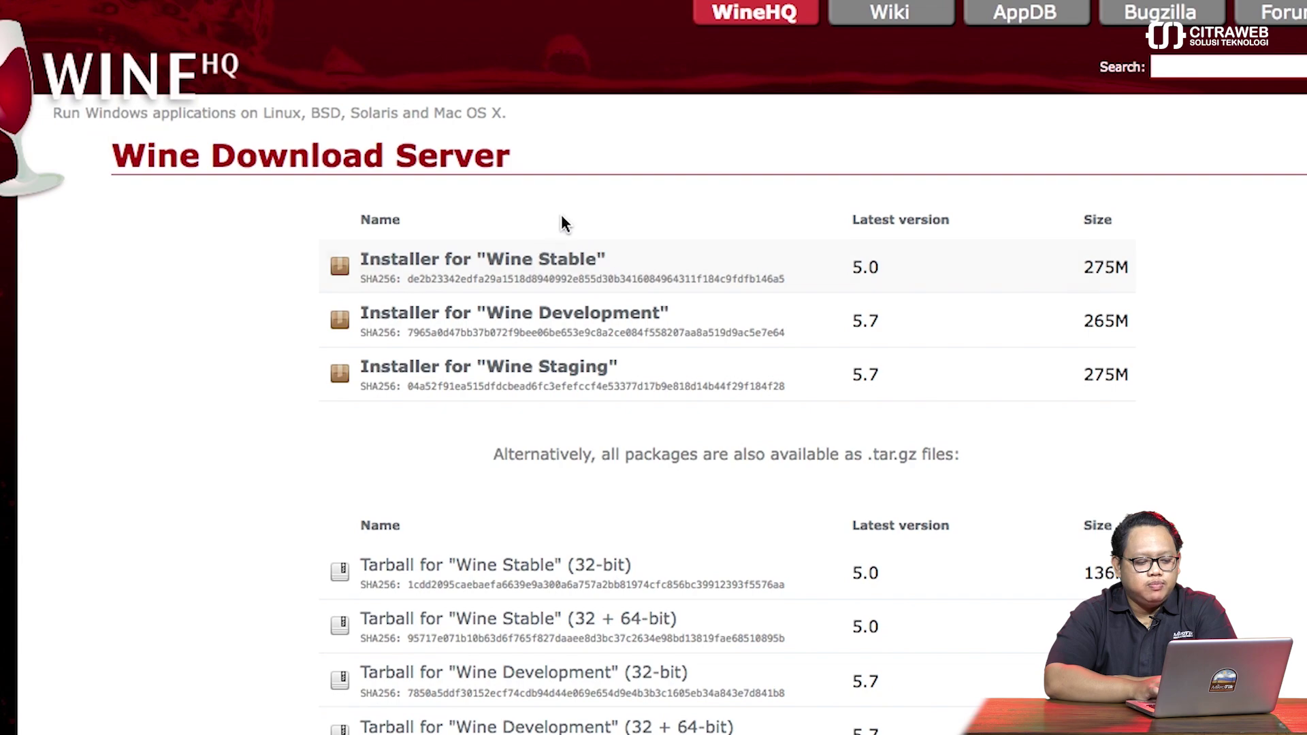
scroll(566, 206, down, 1)
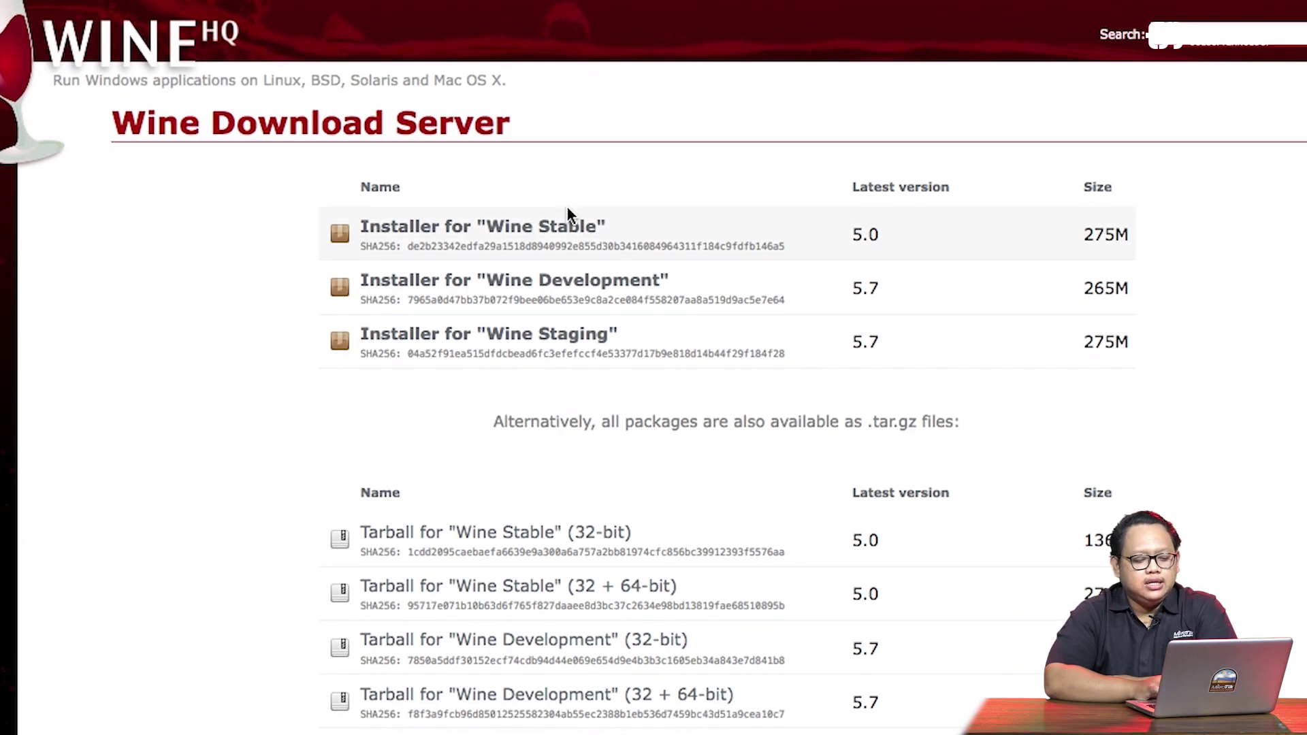
scroll(566, 208, down, 2)
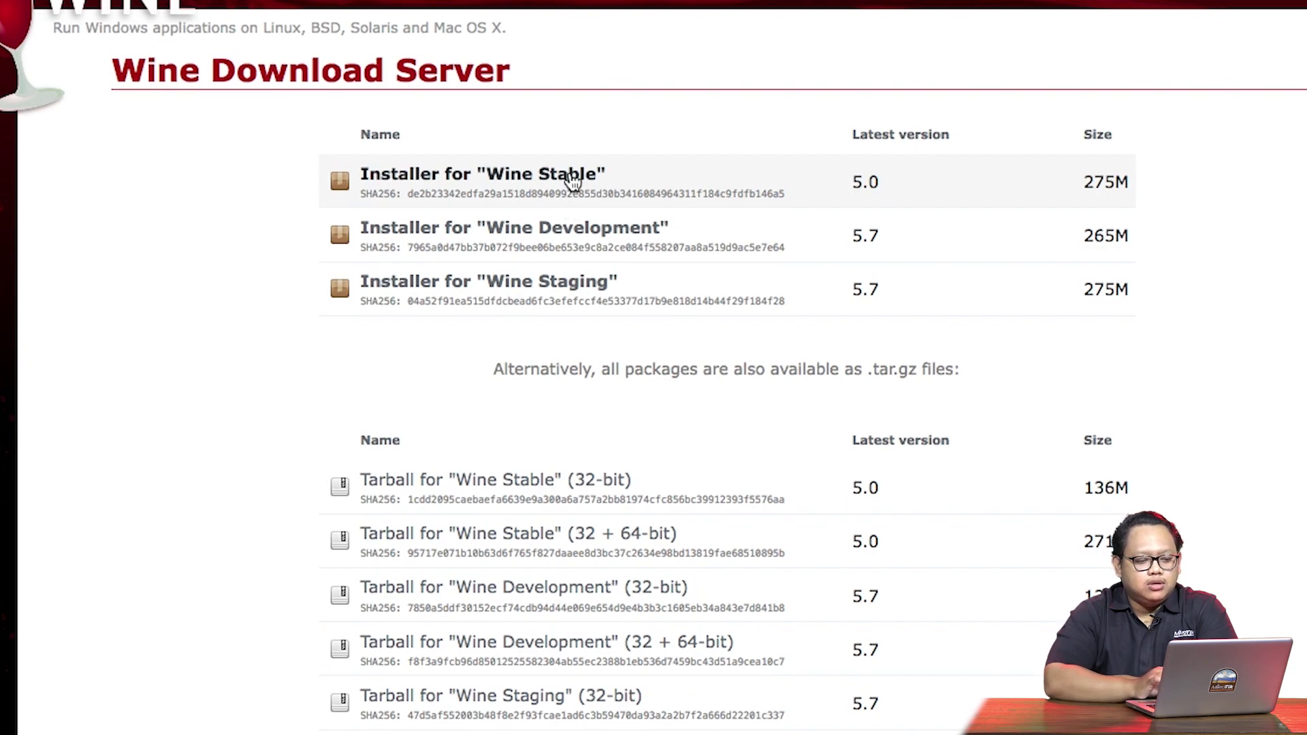
click(541, 314)
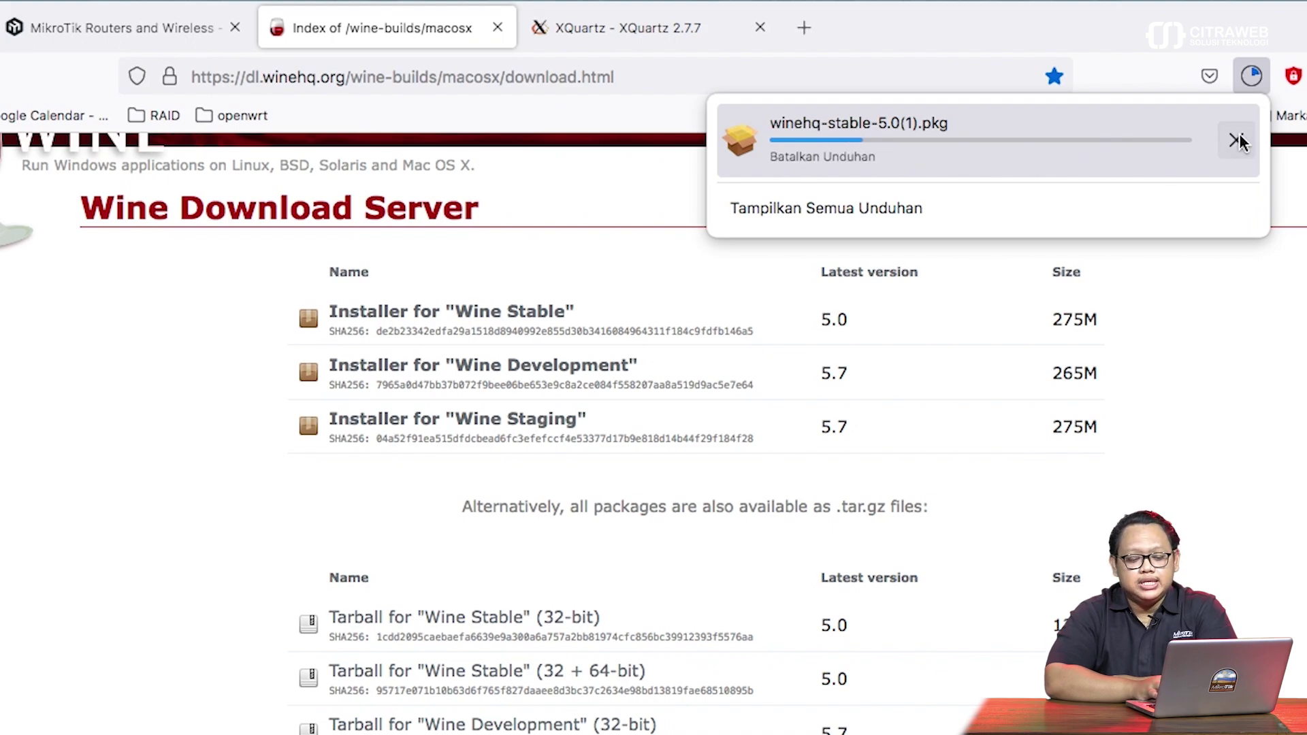
click(1237, 140)
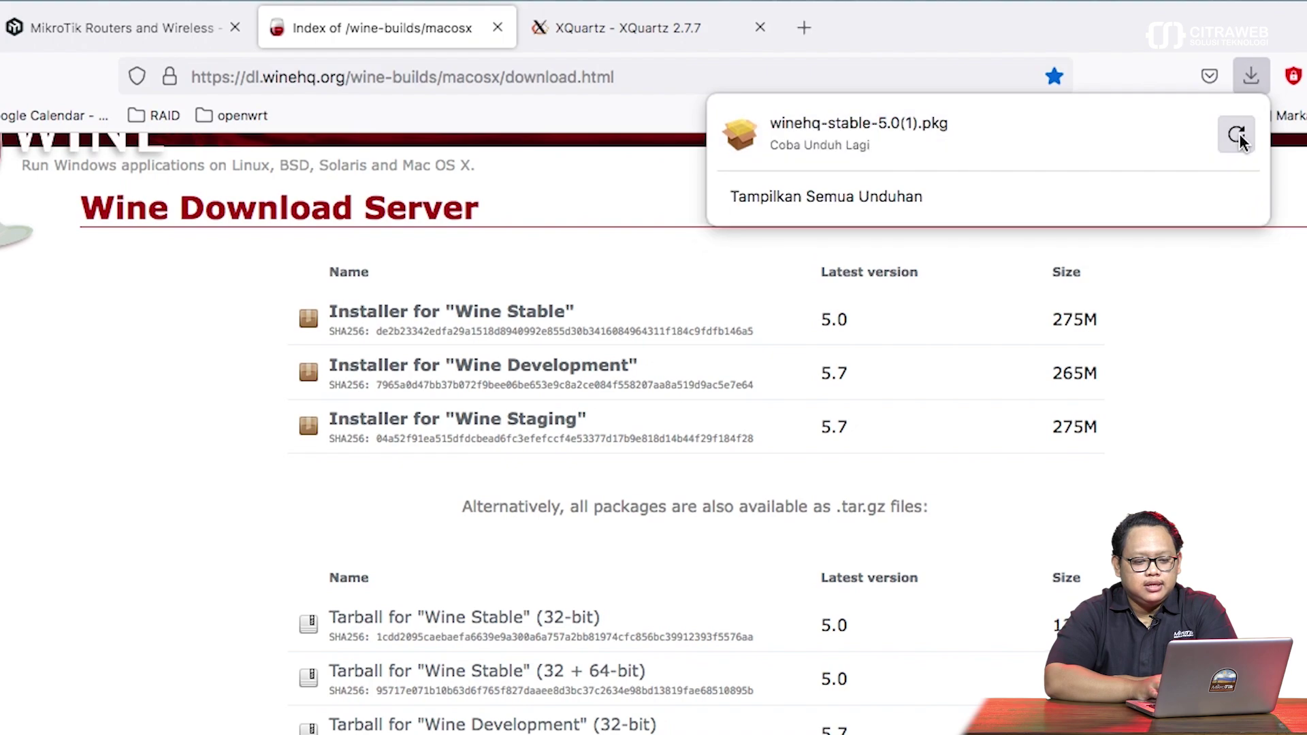
click(1132, 26)
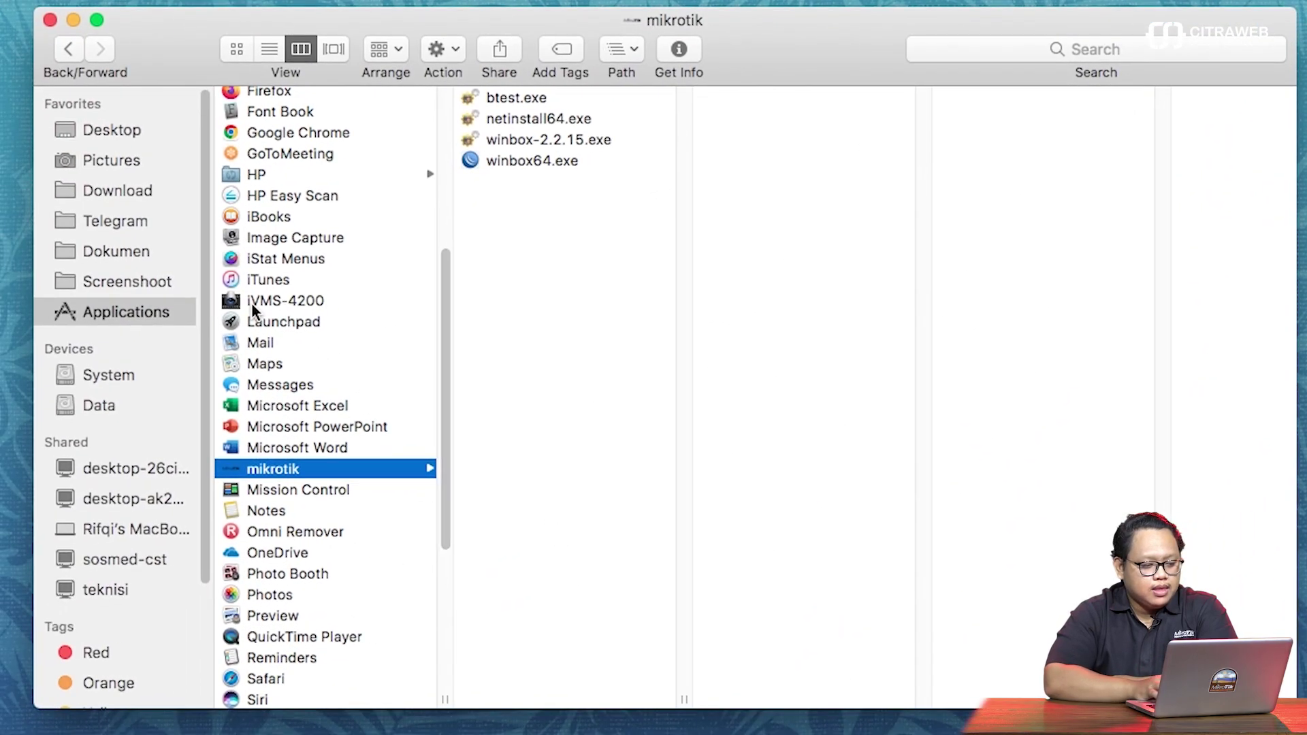
- Launch the winehq-stable-5.0.pkg installer from the Download folder and clear the Finder window out of the way
click(138, 185)
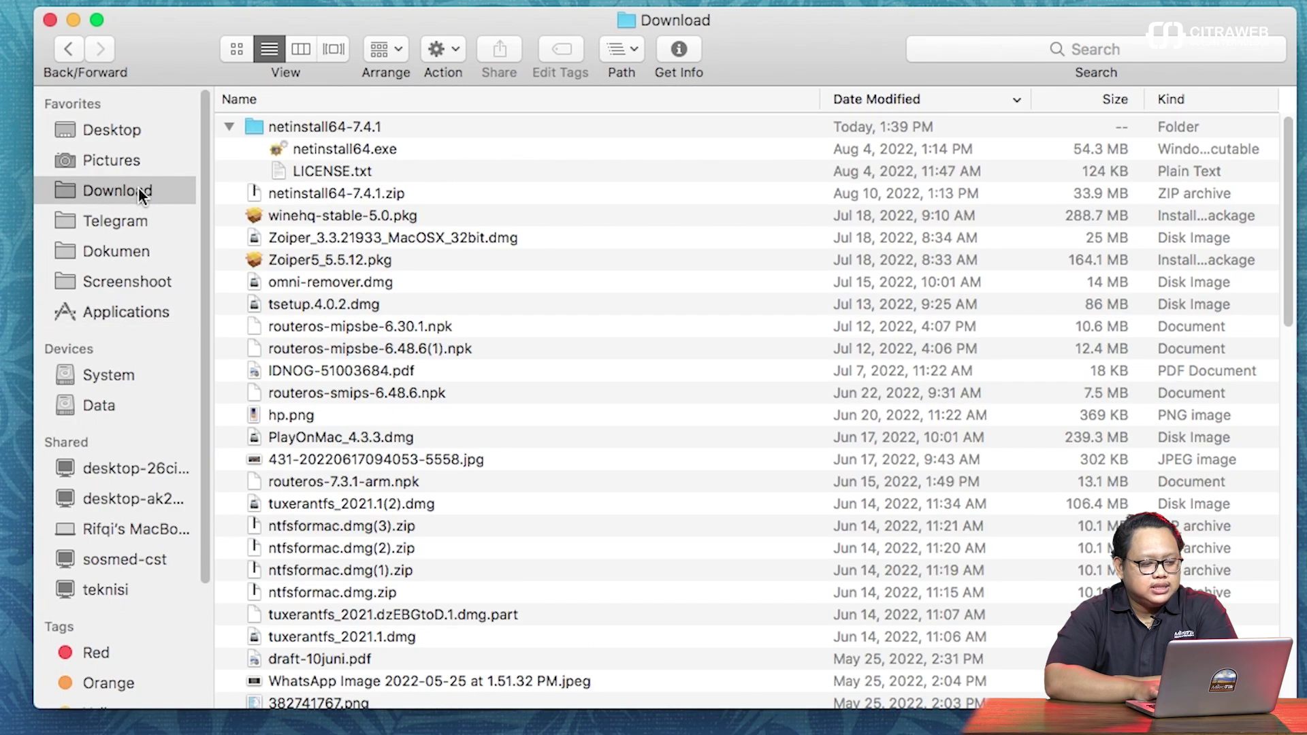
click(404, 216)
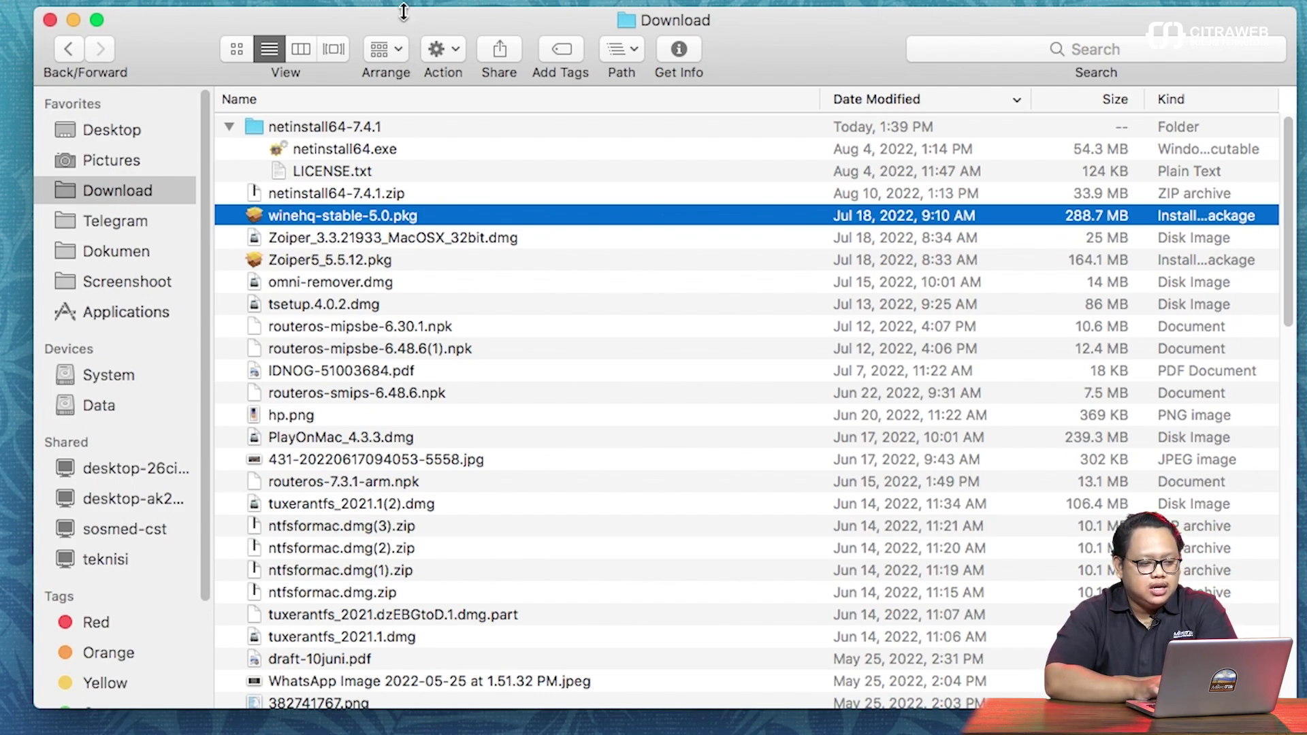
drag(398, 25, 347, 13)
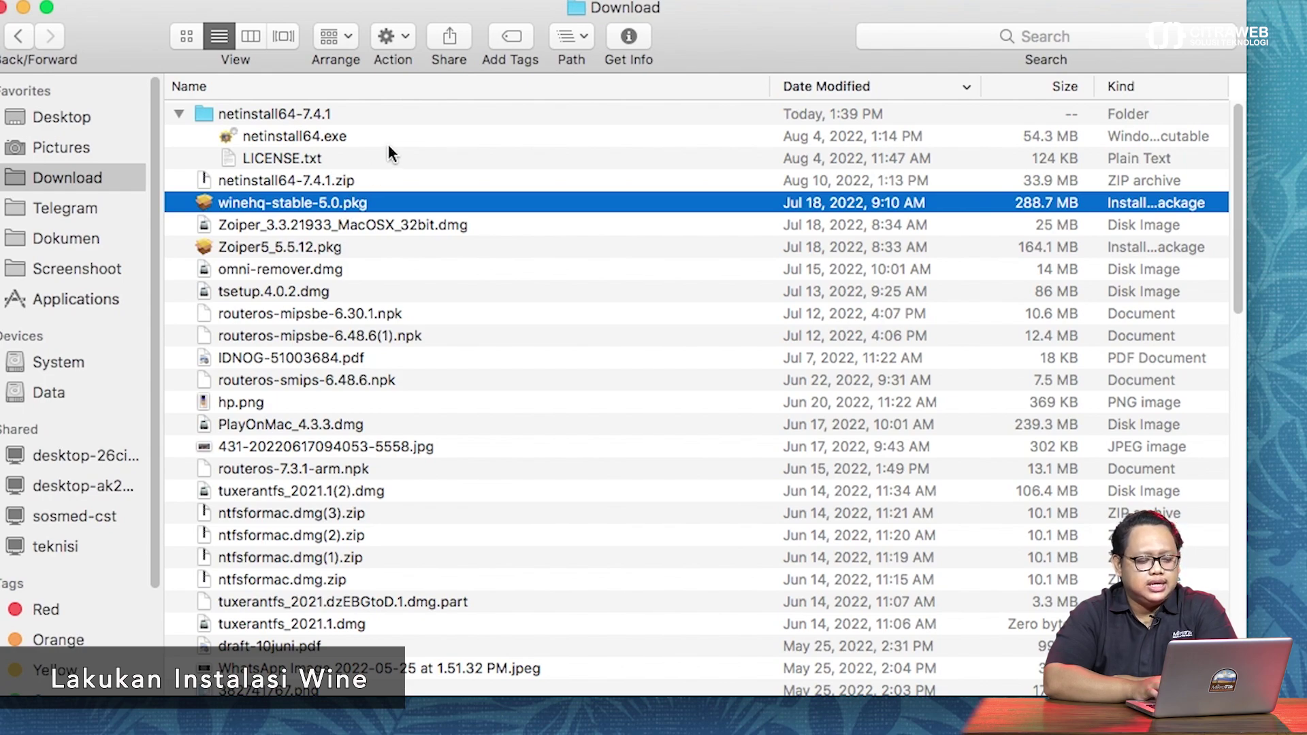
double_click(332, 202)
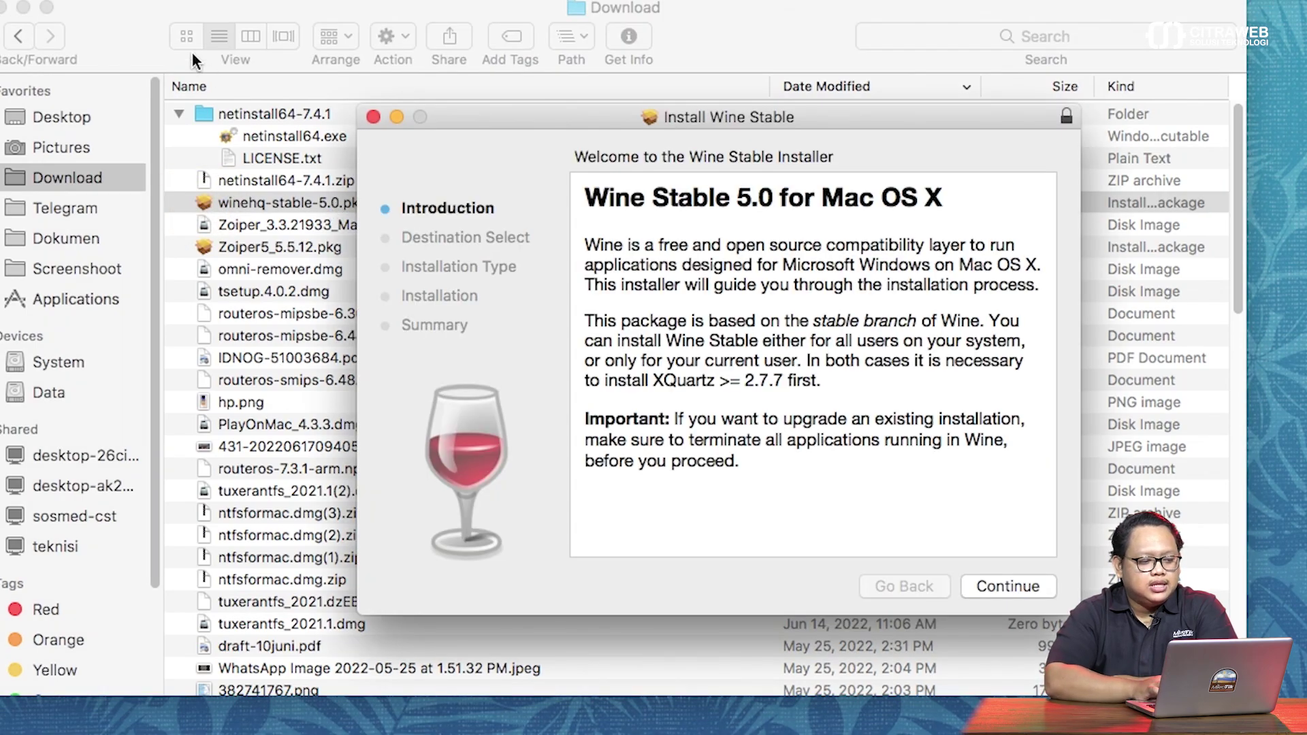
click(23, 7)
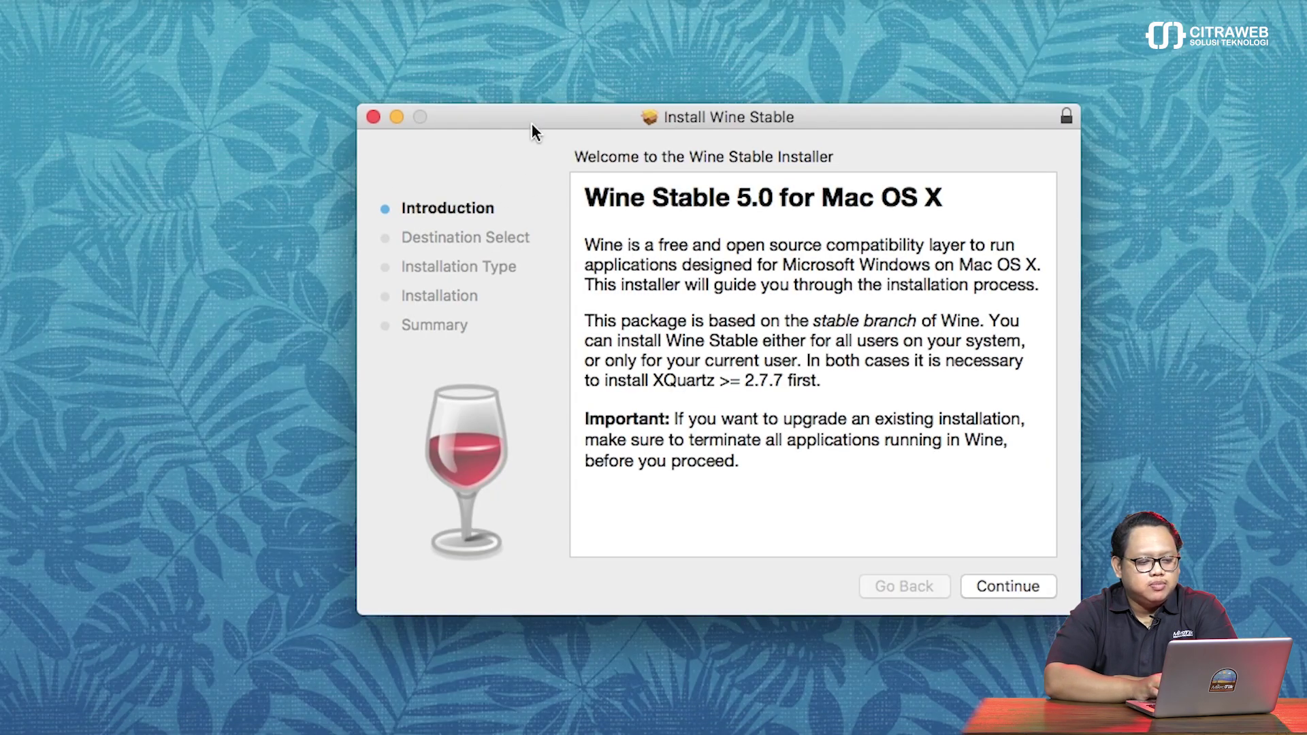
drag(525, 114, 220, 8)
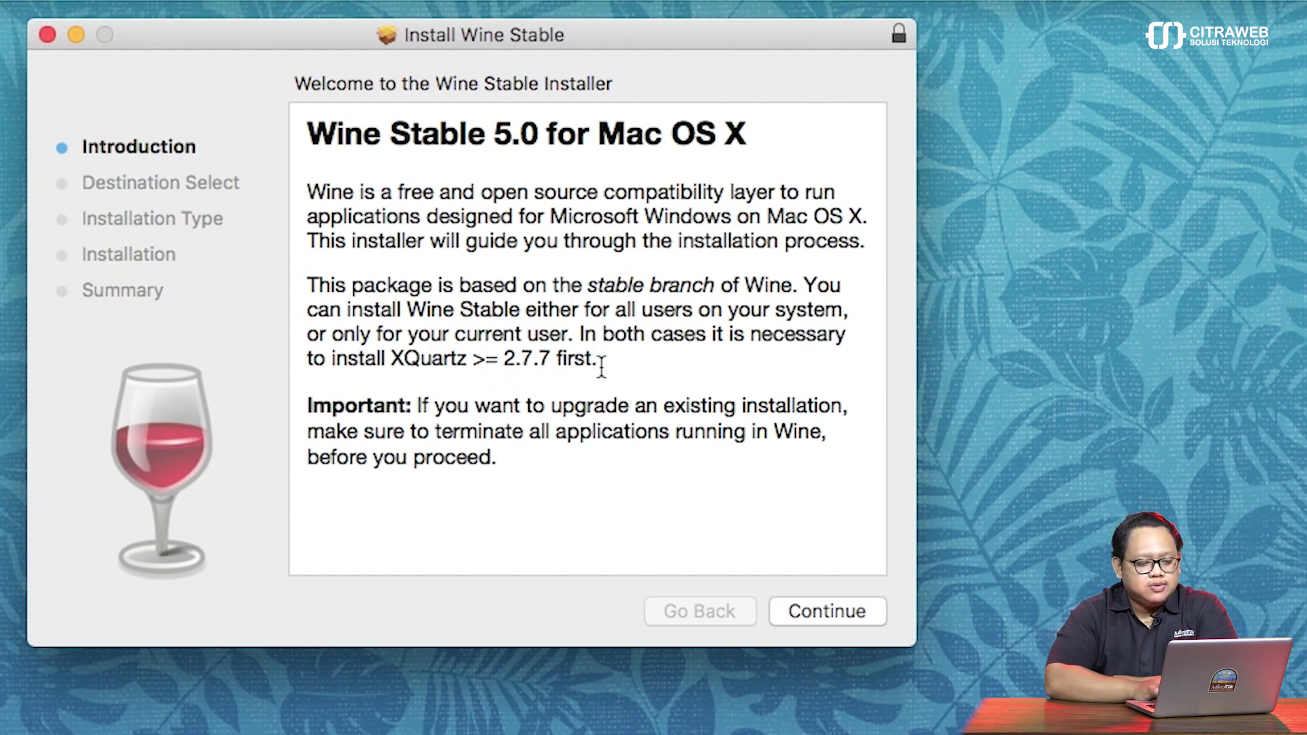
- Proceed through the Wine Stable installer and include the optional 64 bit support package
click(803, 609)
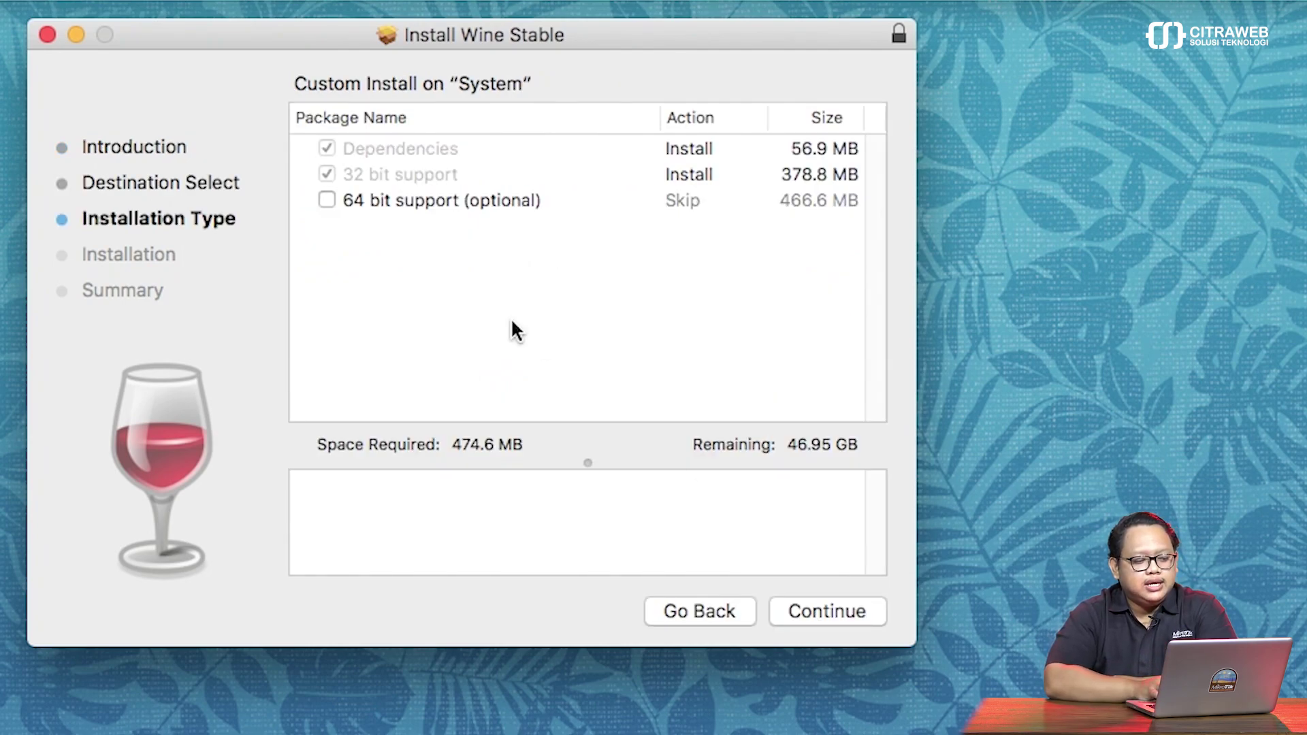
click(326, 199)
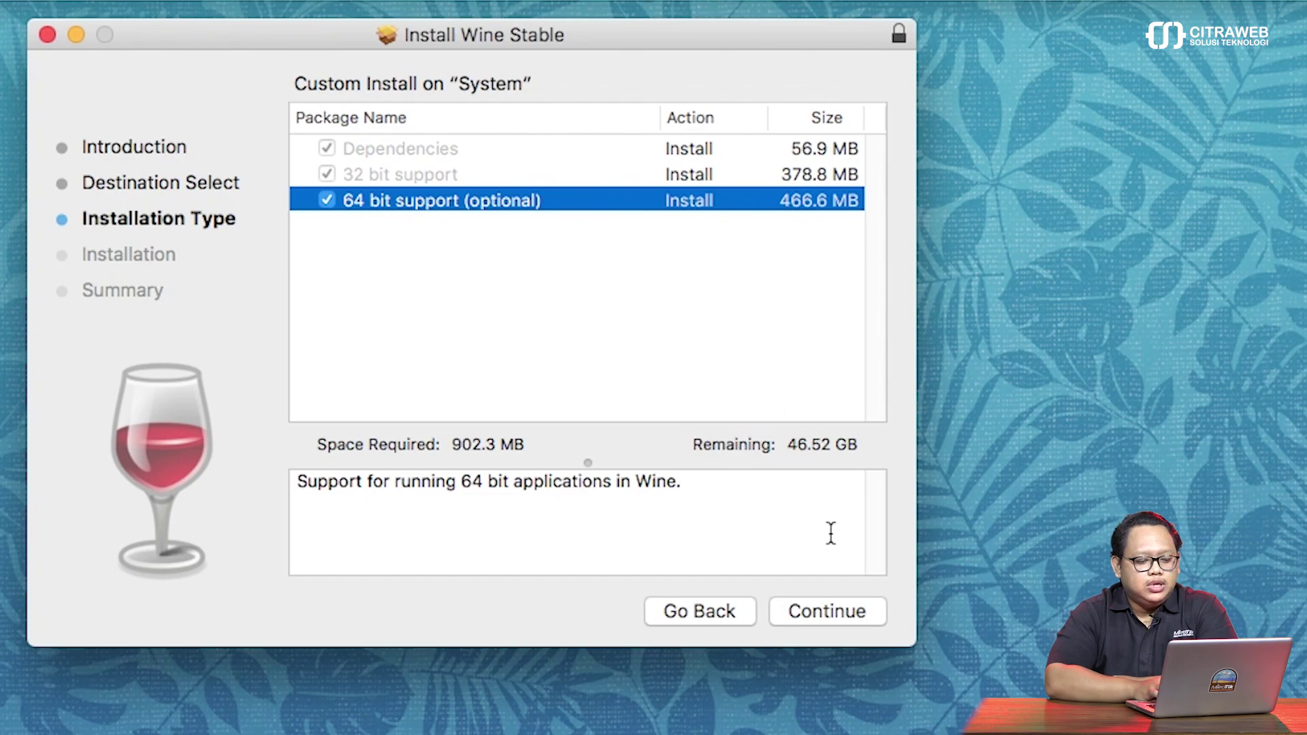
click(827, 609)
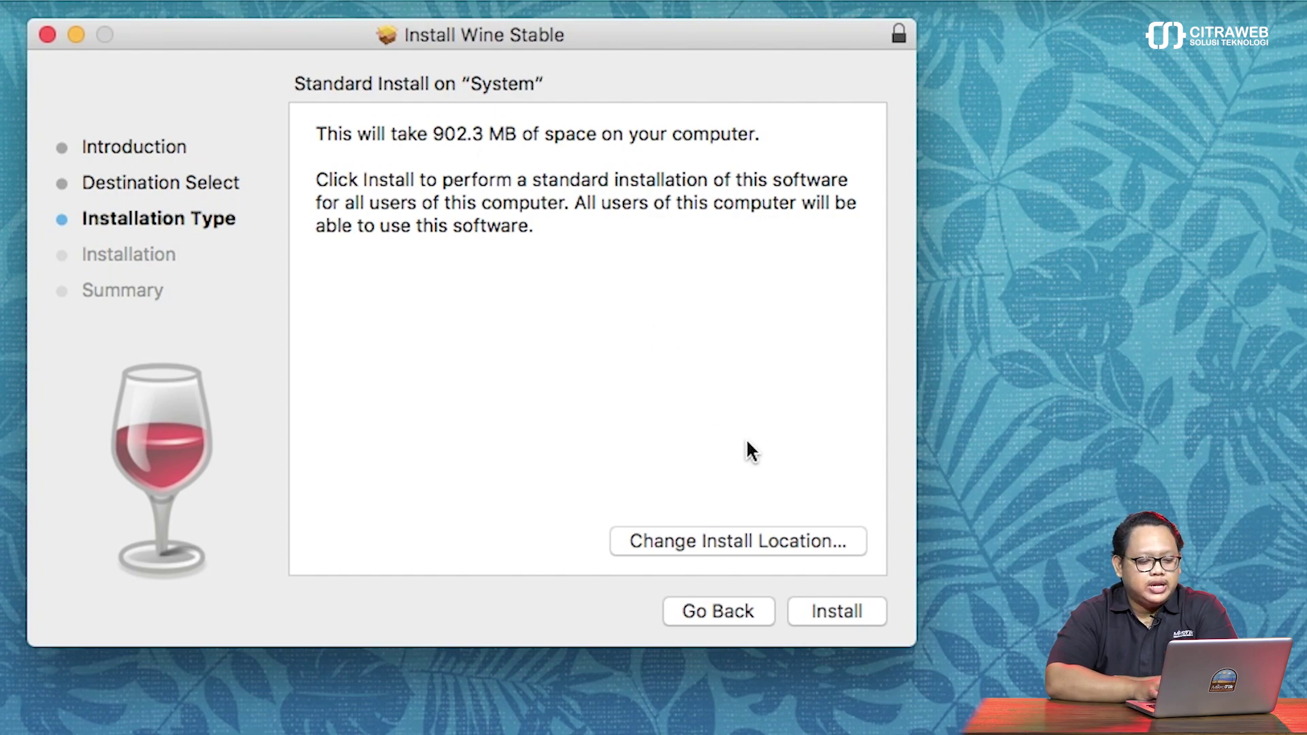
- Install Wine Stable on the System disk, authorizing the installation with the account password
click(822, 609)
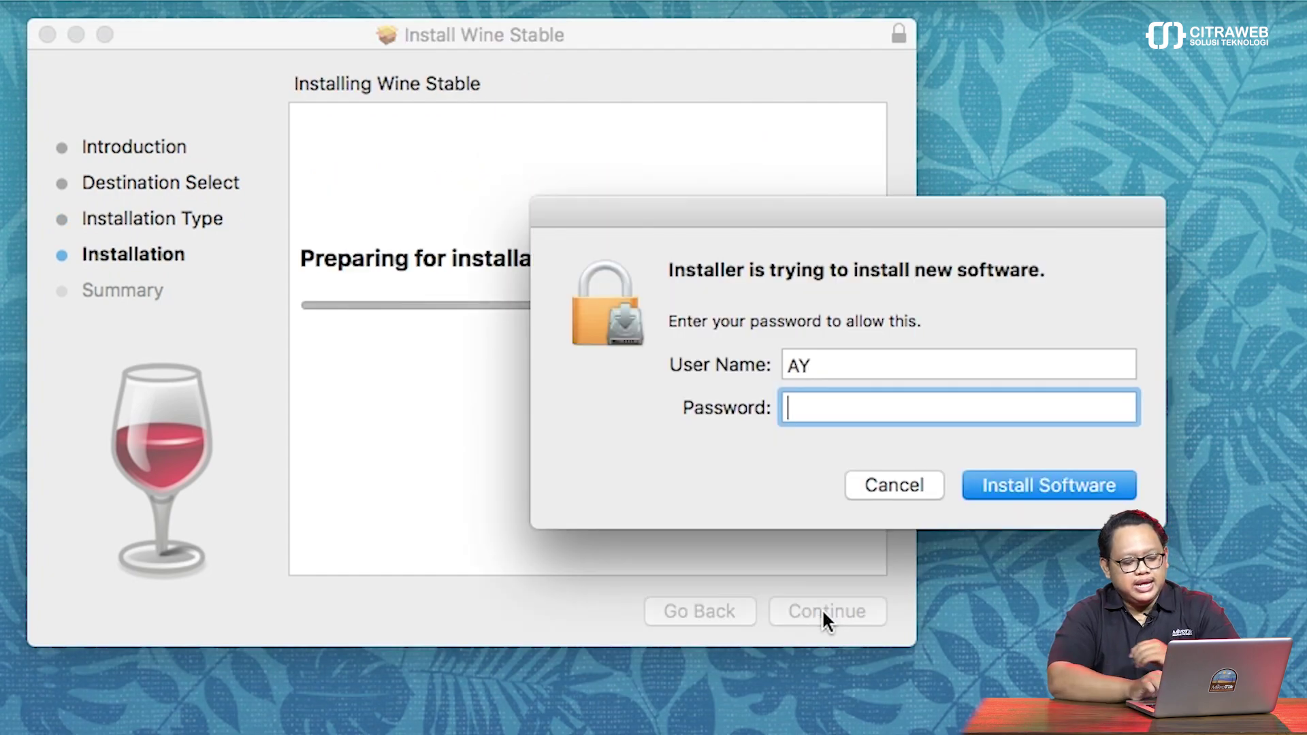
drag(852, 209, 934, 33)
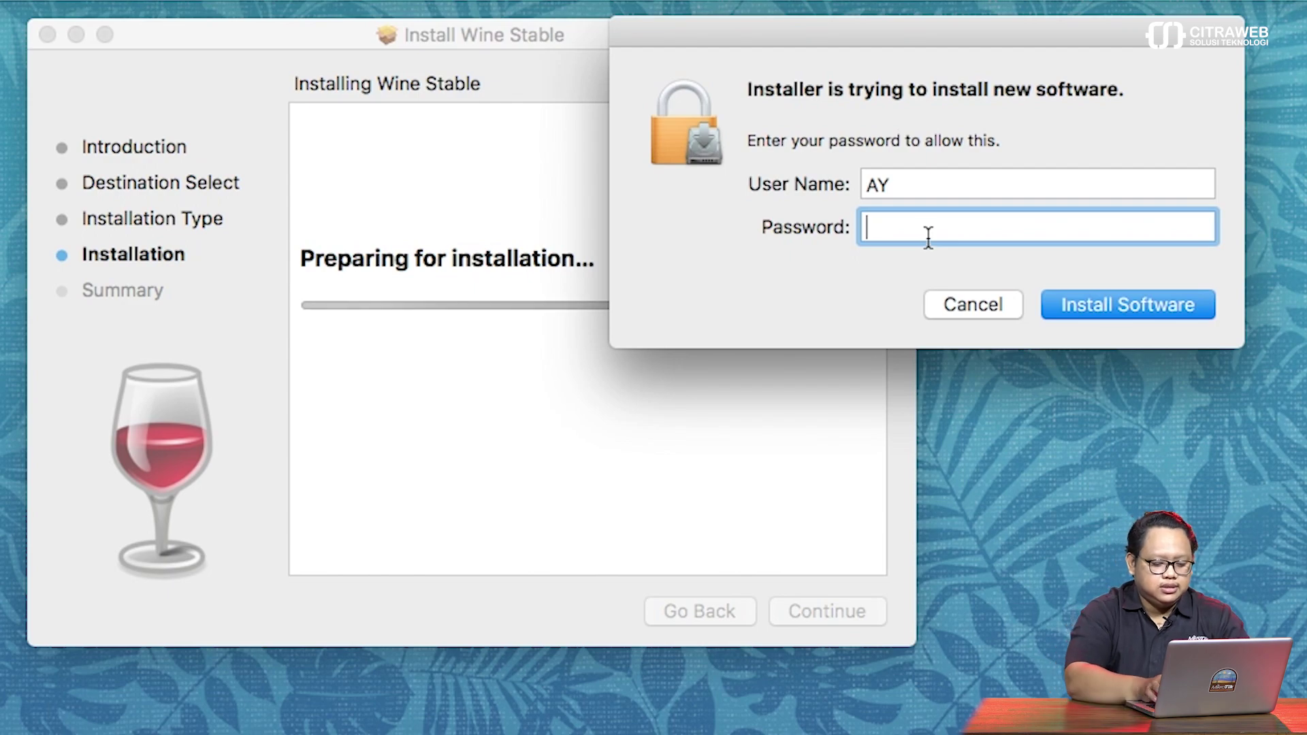
text(•••)
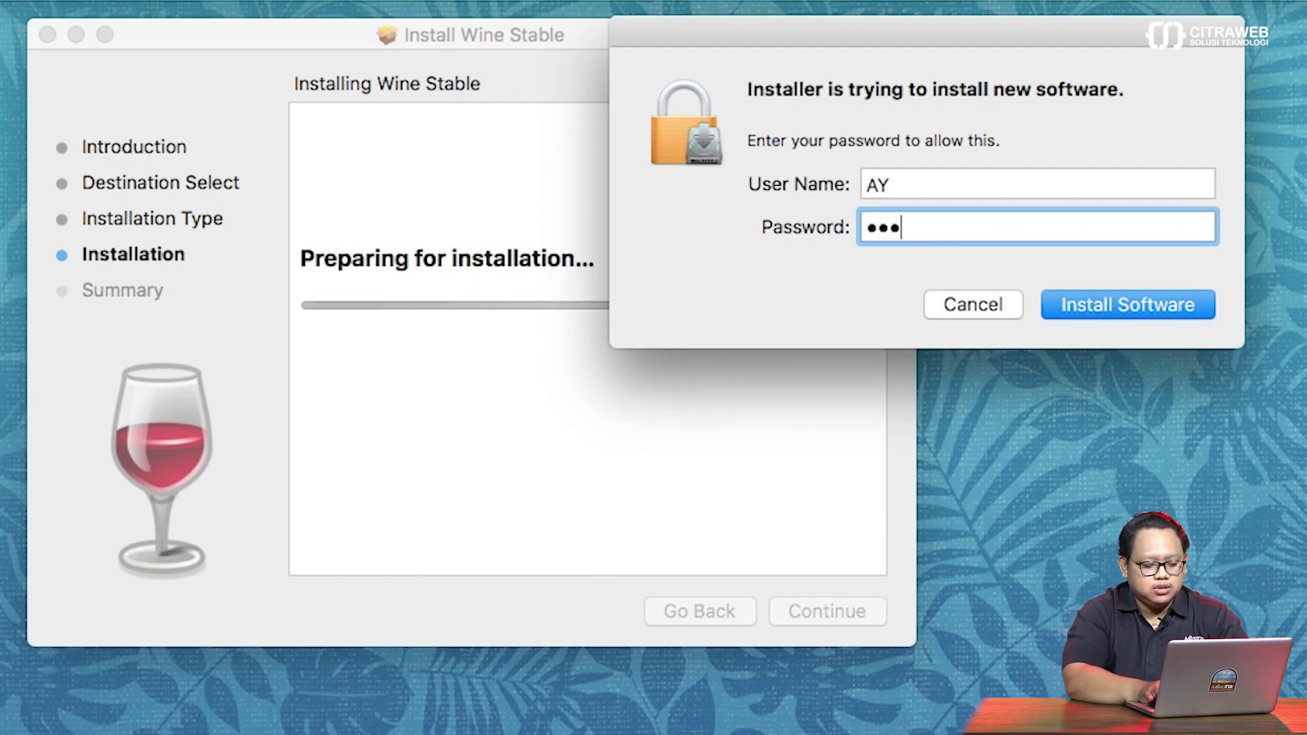
text(••••••••)
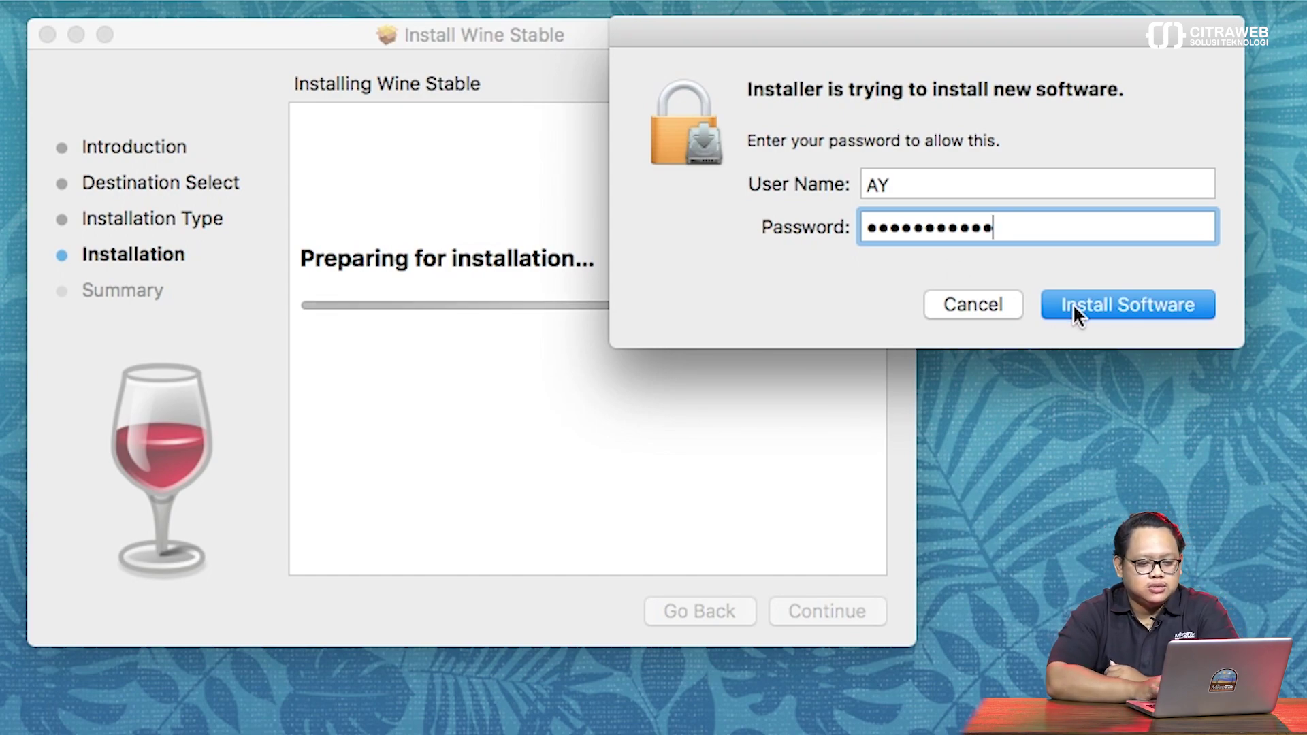
click(1073, 303)
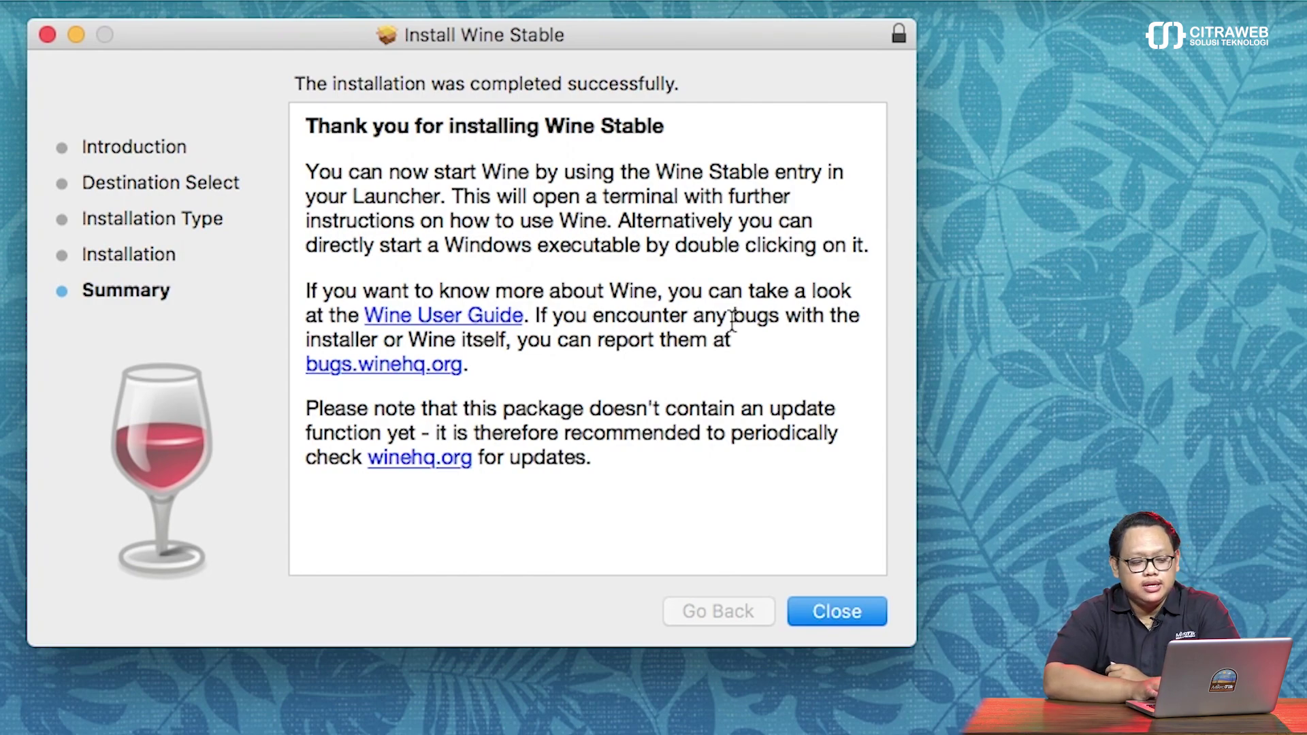
- Close the finished Wine Stable installer and select Wine Stable in Finder's Applications folder
click(847, 611)
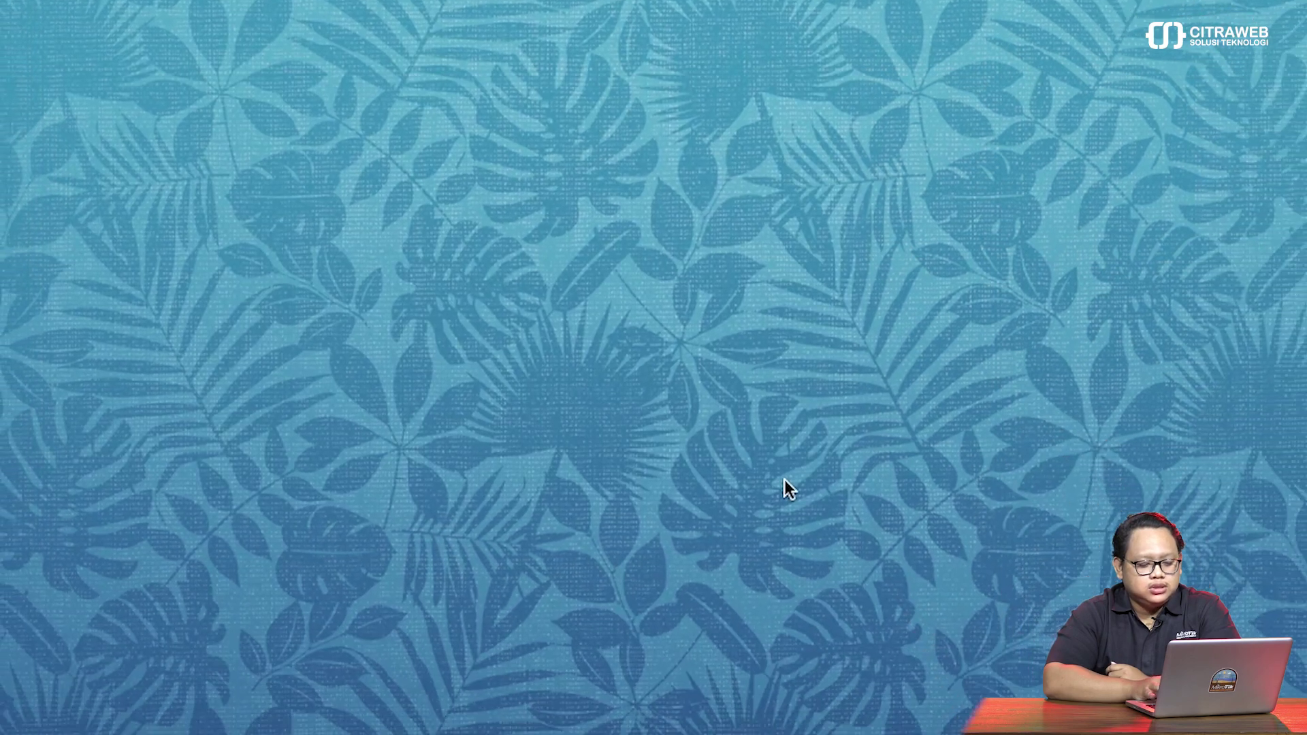
mouse_move(429, 725)
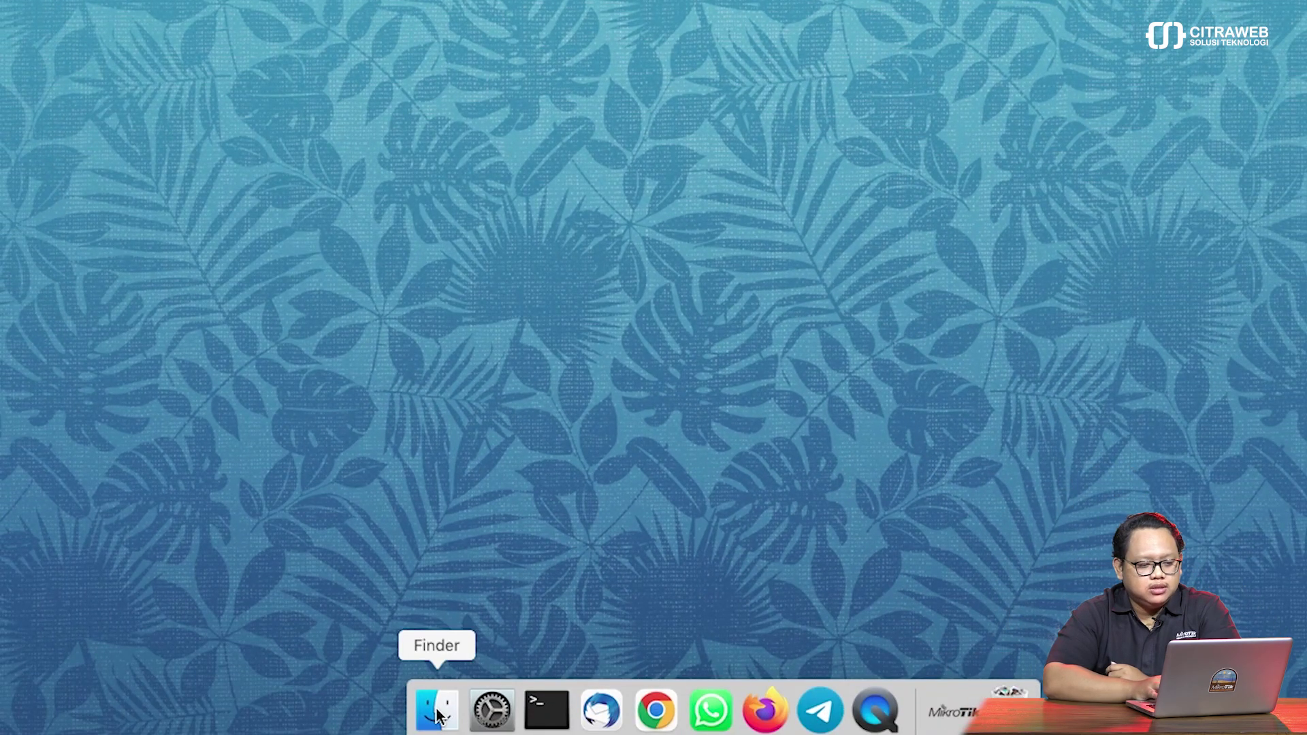
click(436, 713)
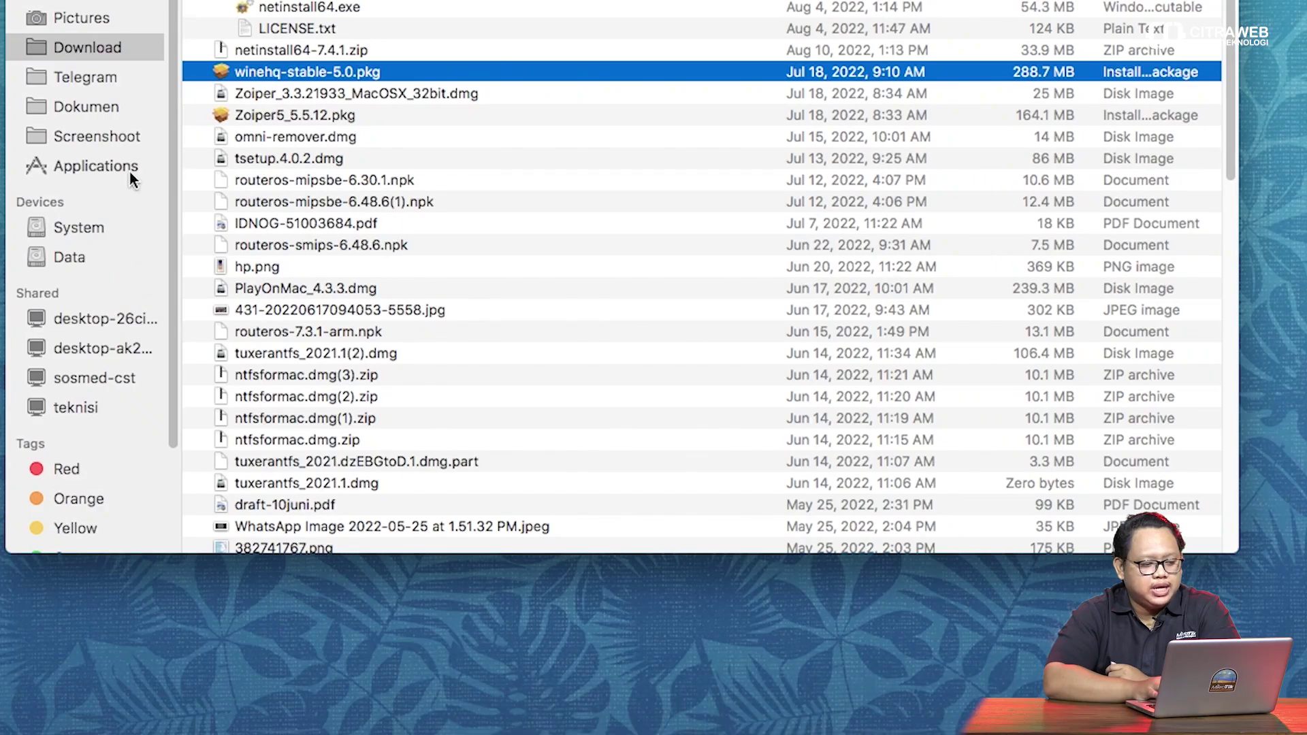
click(119, 166)
scroll(264, 263, down, 10)
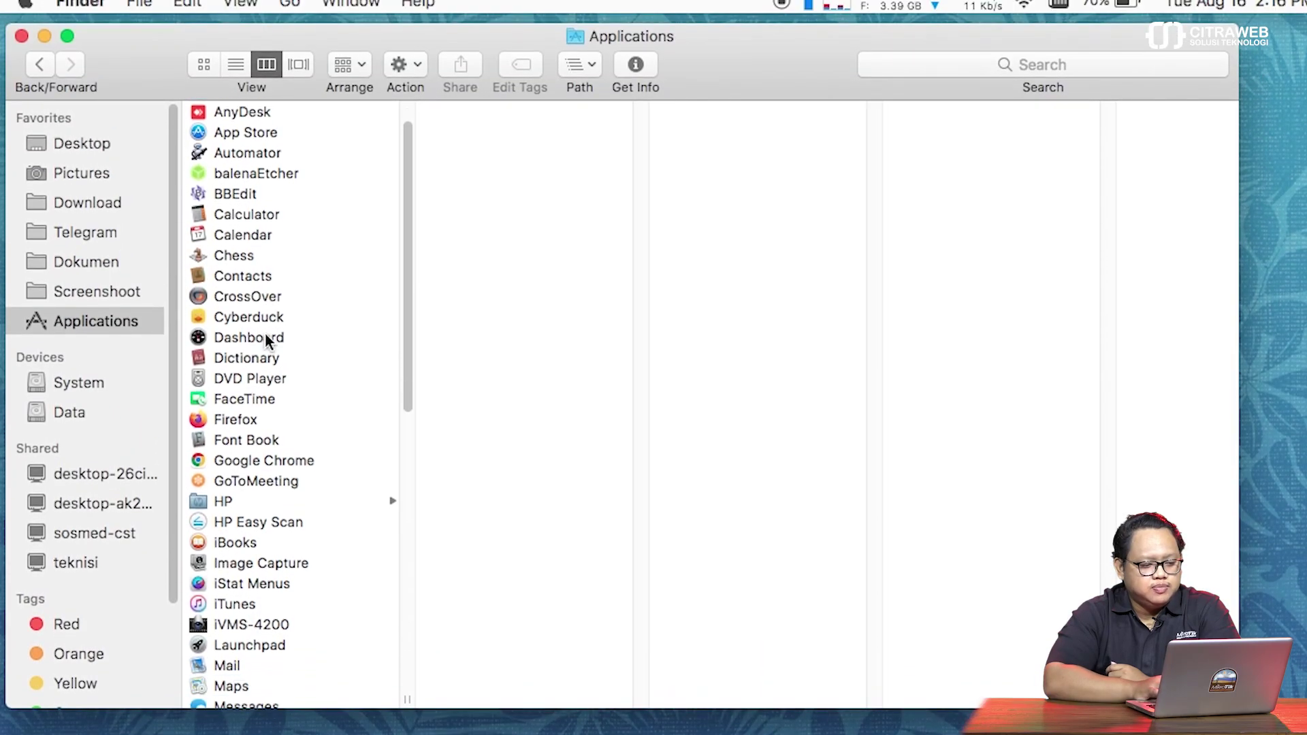
scroll(265, 339, down, 12)
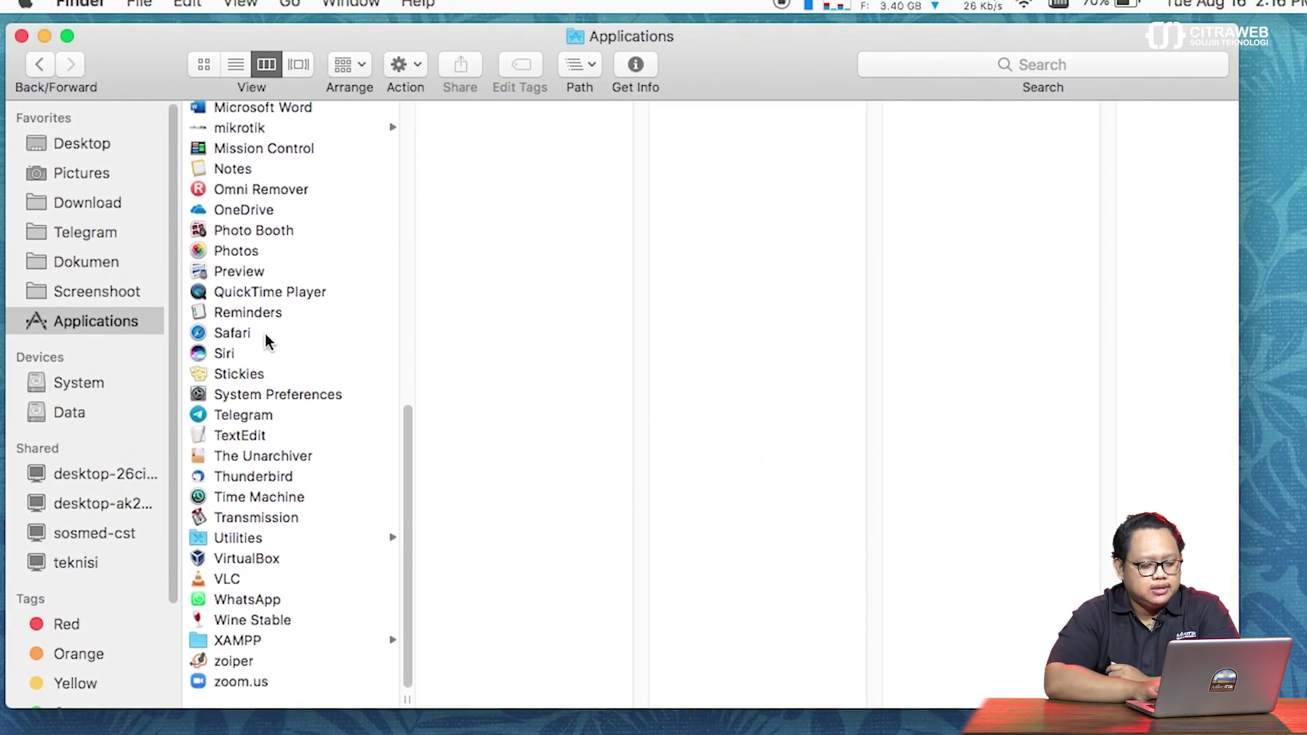
click(256, 636)
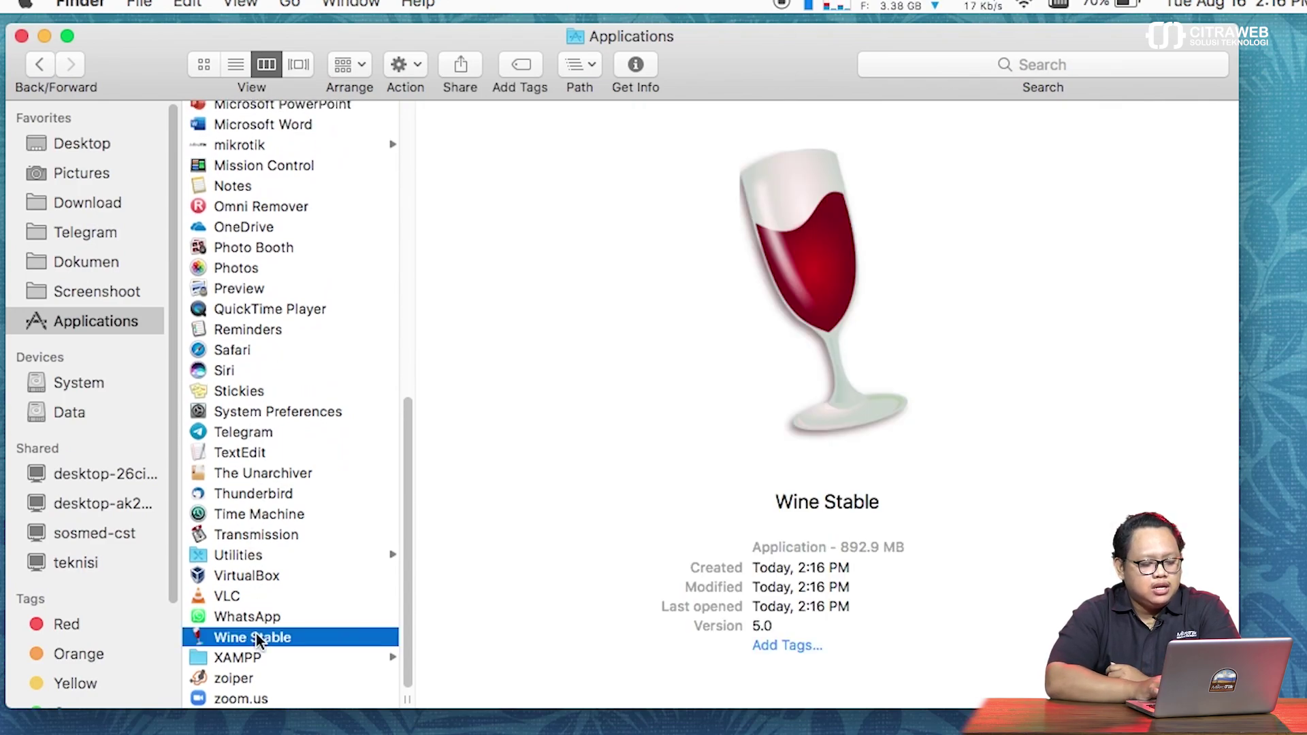
- Clear the Finder window away and browse the Launchpad apps for Wine Stable
click(43, 38)
key(F4)
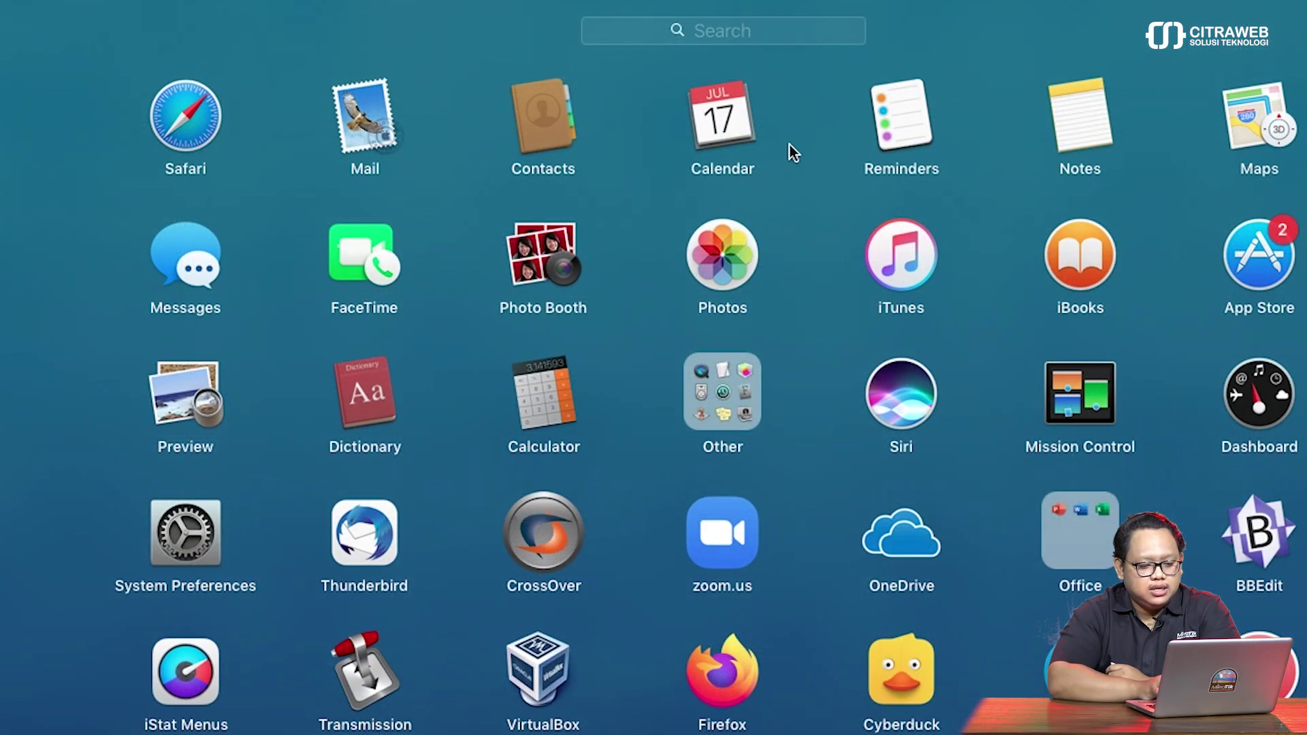
scroll(947, 360, right, 3)
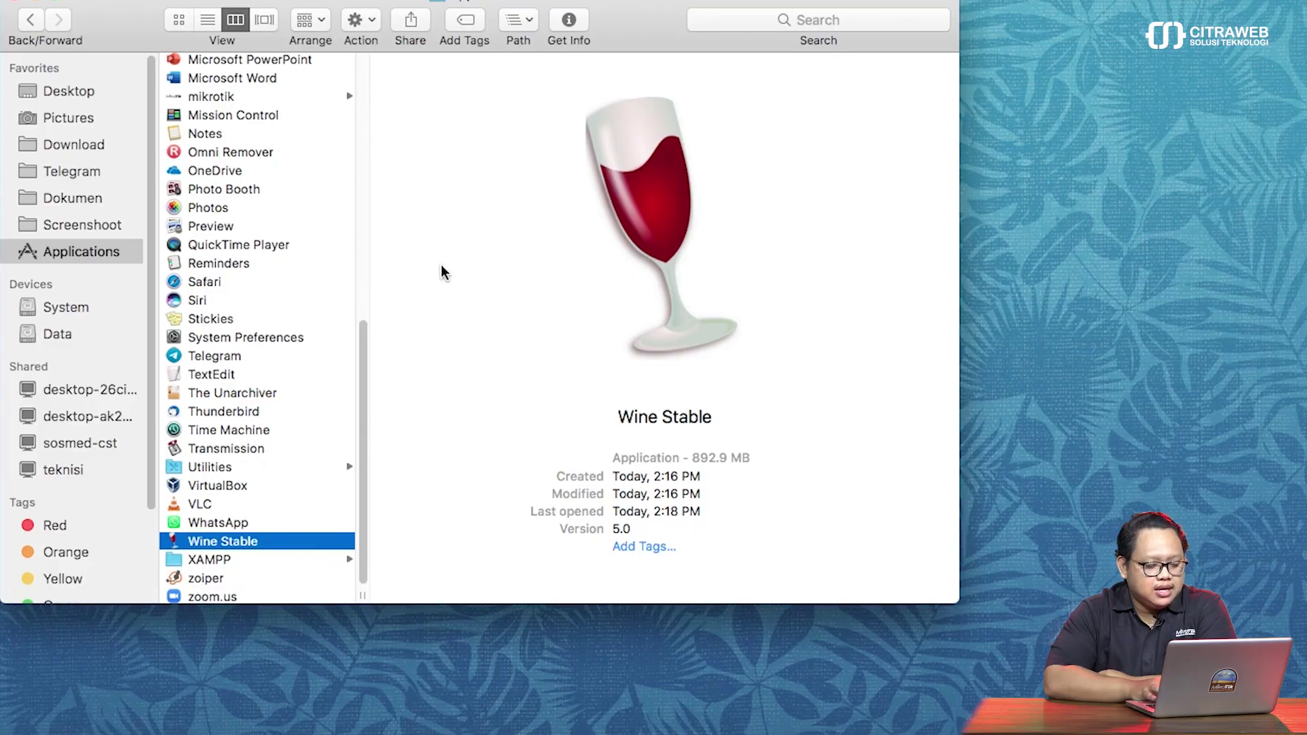
- Launch Wine Stable from the Applications folder, bring its terminal window into clear view and enlarge the terminal text
double_click(262, 540)
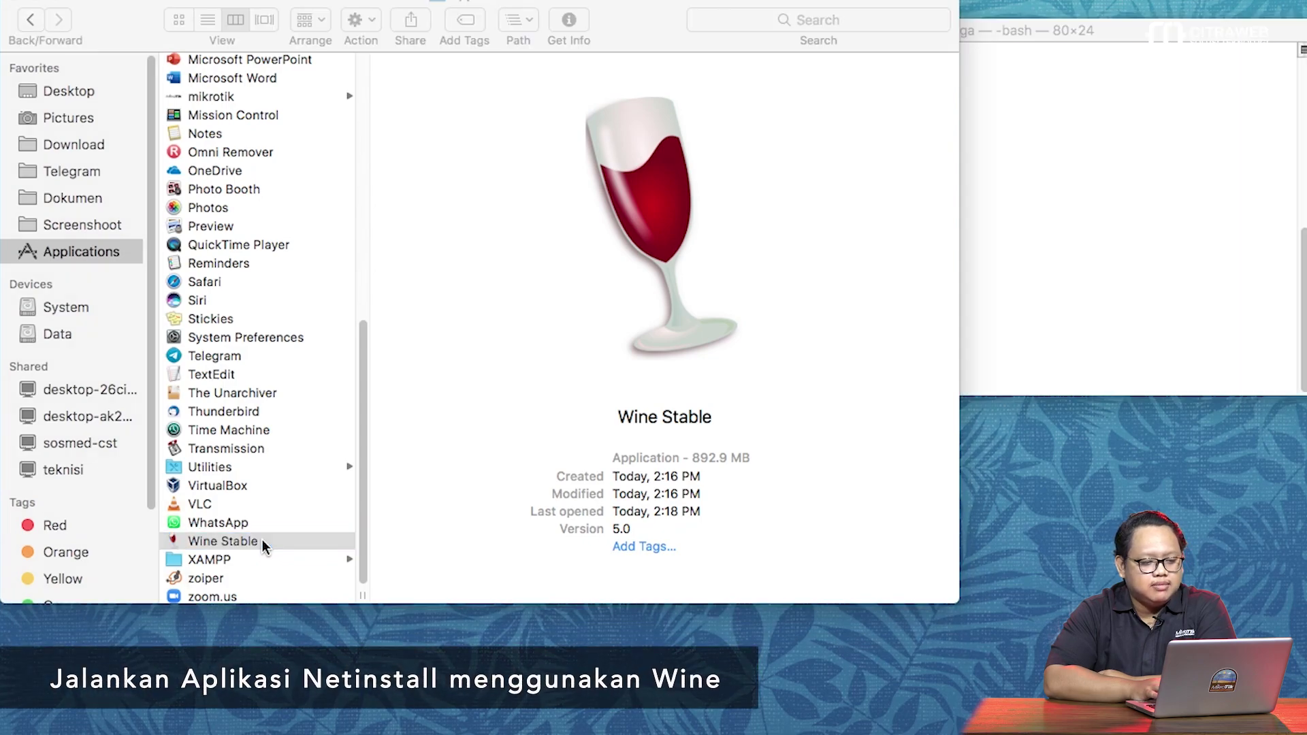
click(41, 3)
drag(798, 30, 227, 24)
click(235, 0)
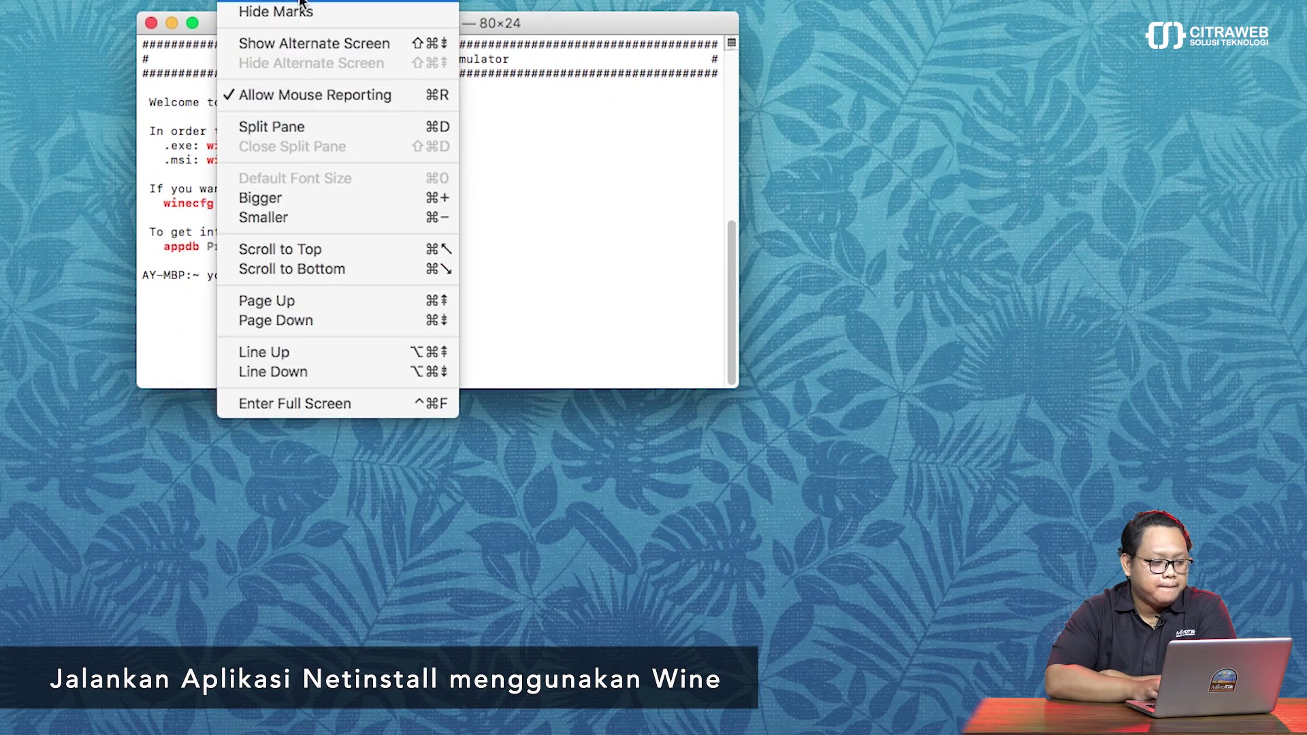
click(345, 196)
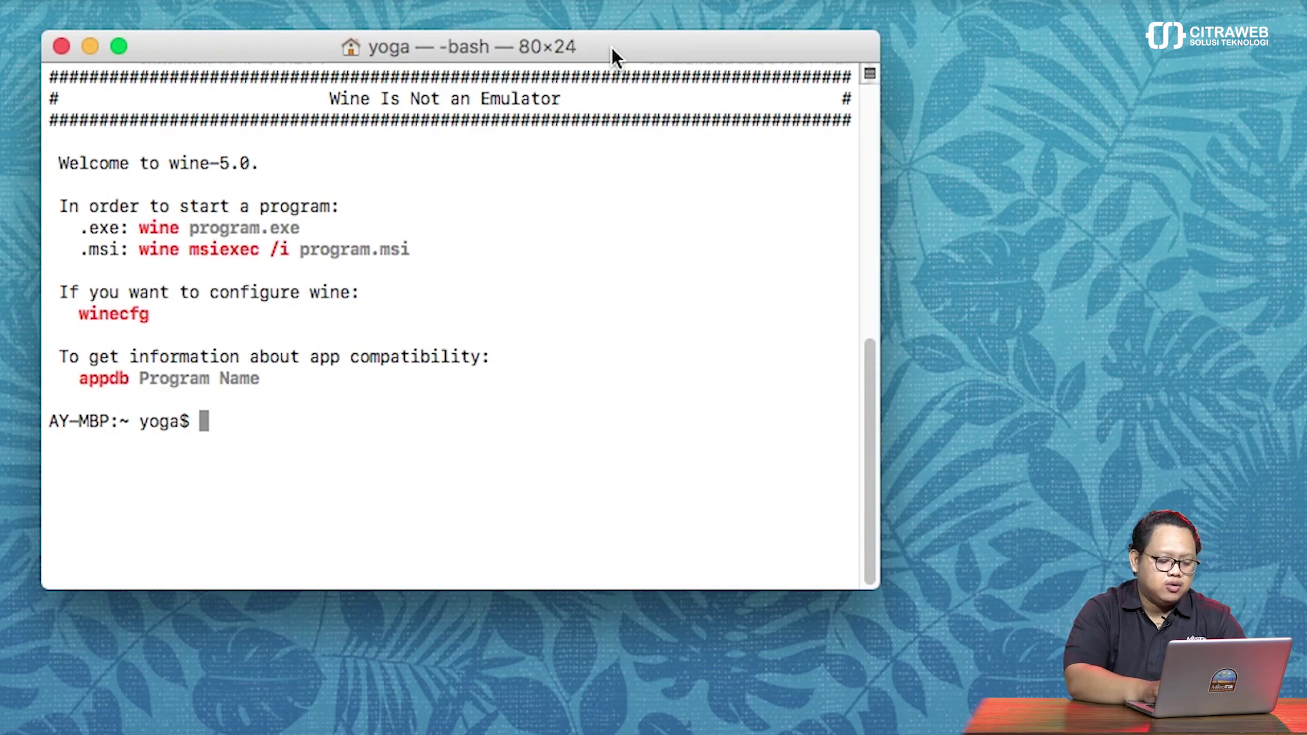
- Try to start Netinstall with "wine /Applications/mikrotik/netinstall64.exe" as the regular user and dismiss the error dialog
text(wine /)
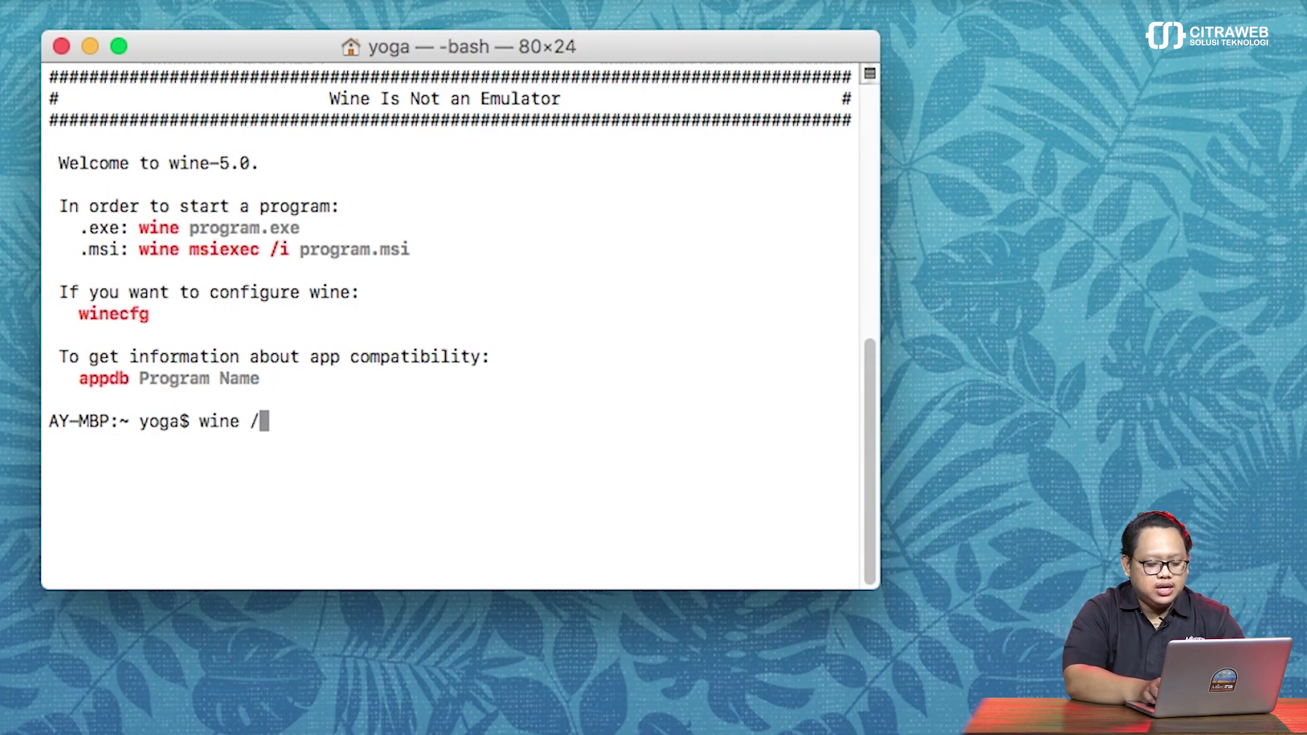
text(Ap)
key(Tab)
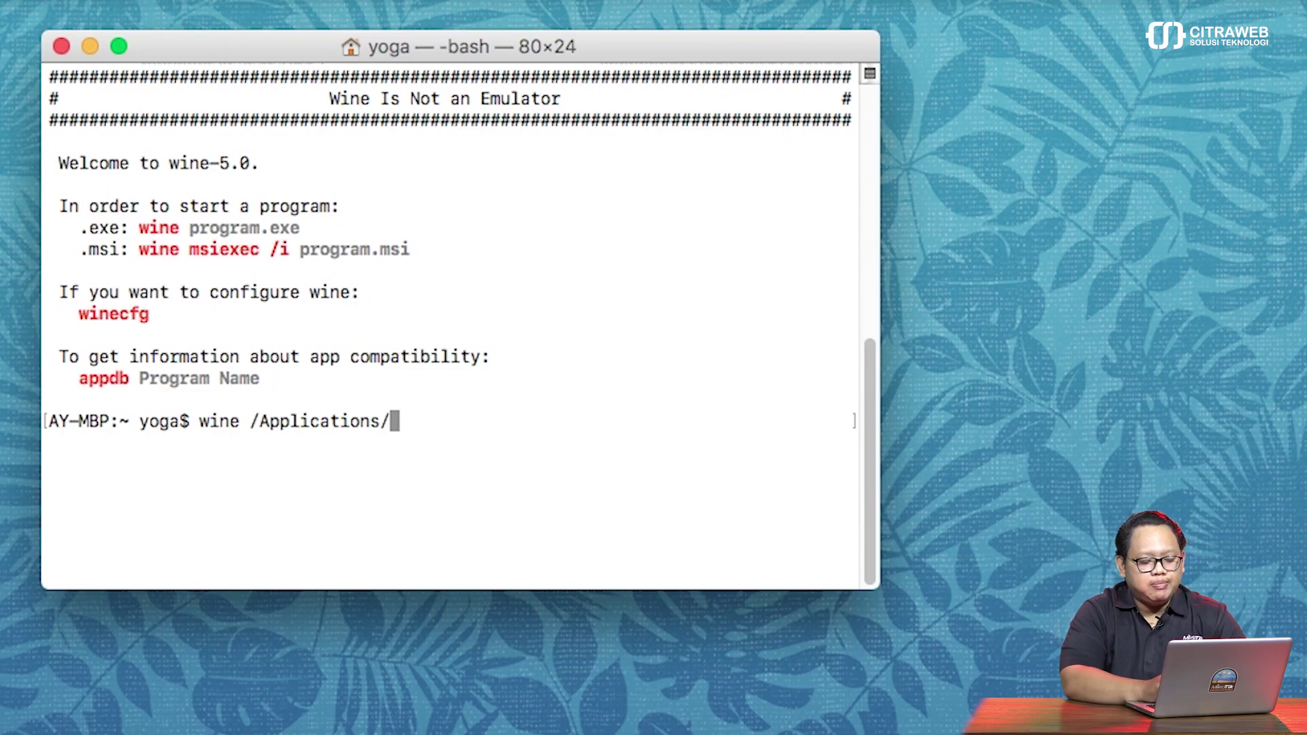
text(mik)
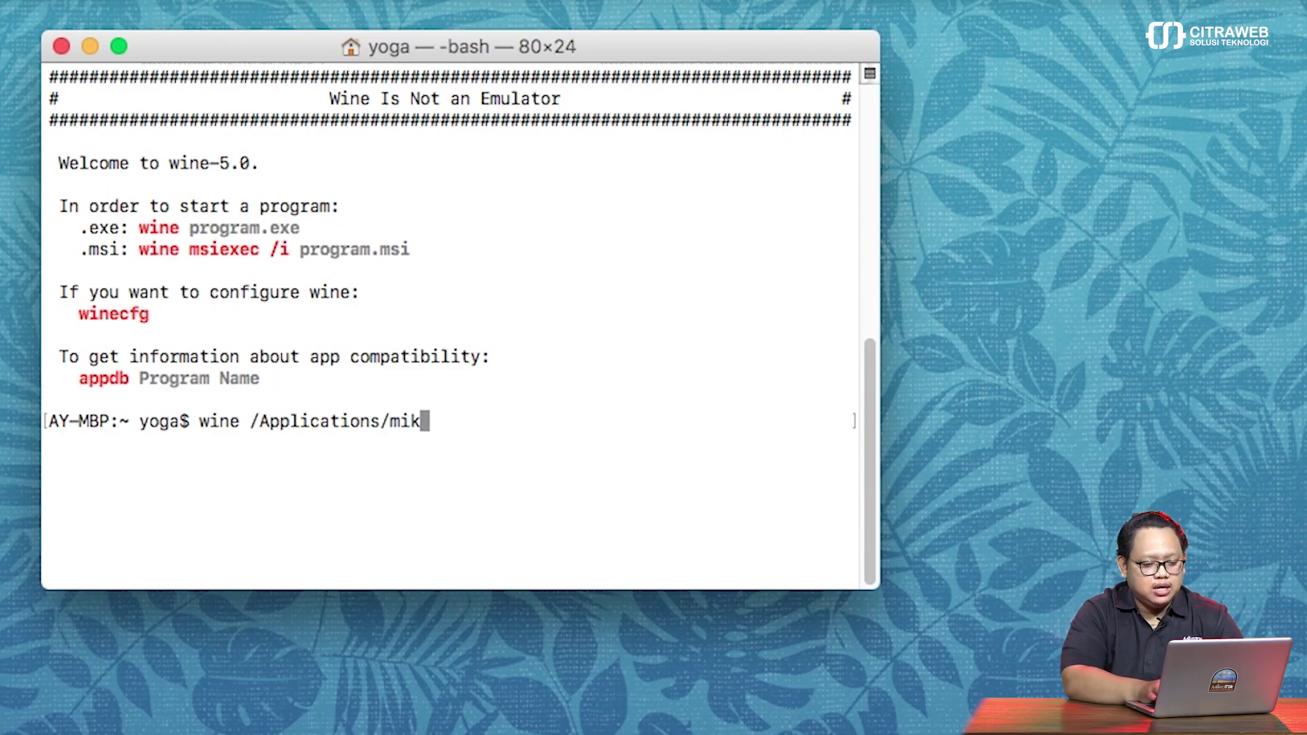
key(Tab)
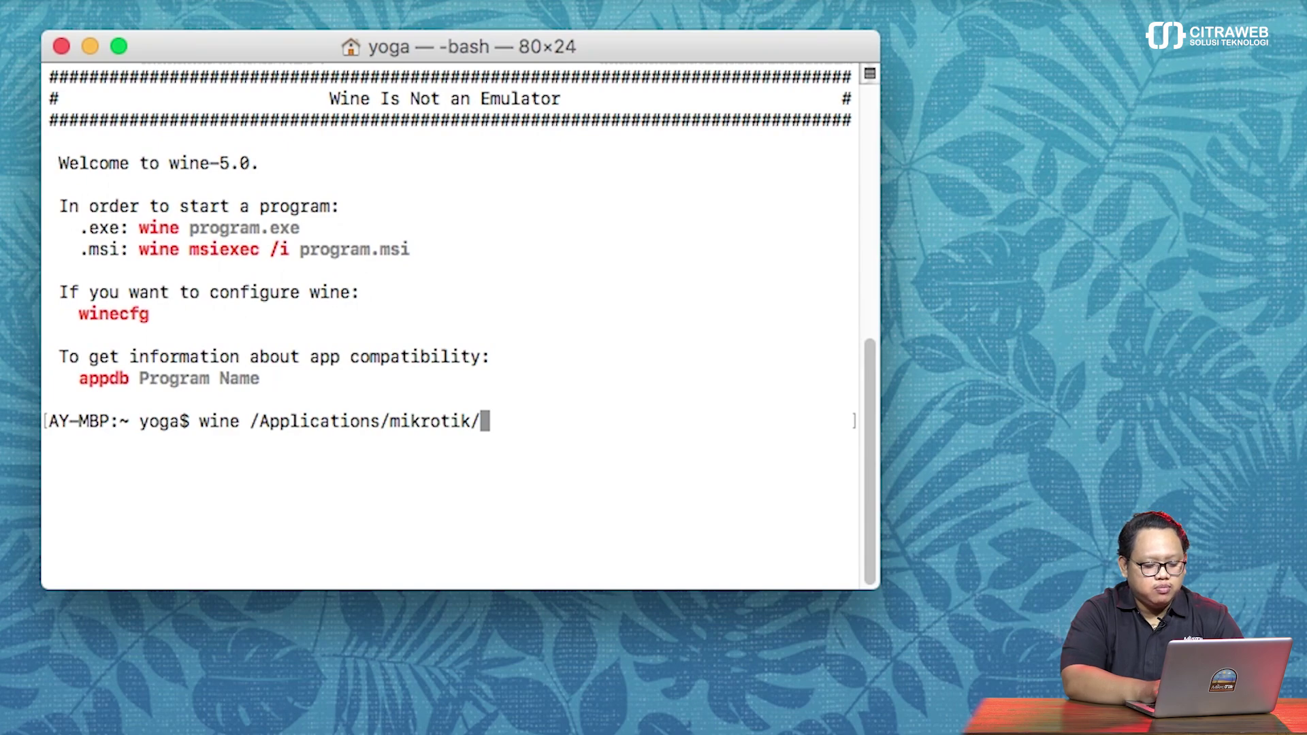
text(neti)
key(Tab)
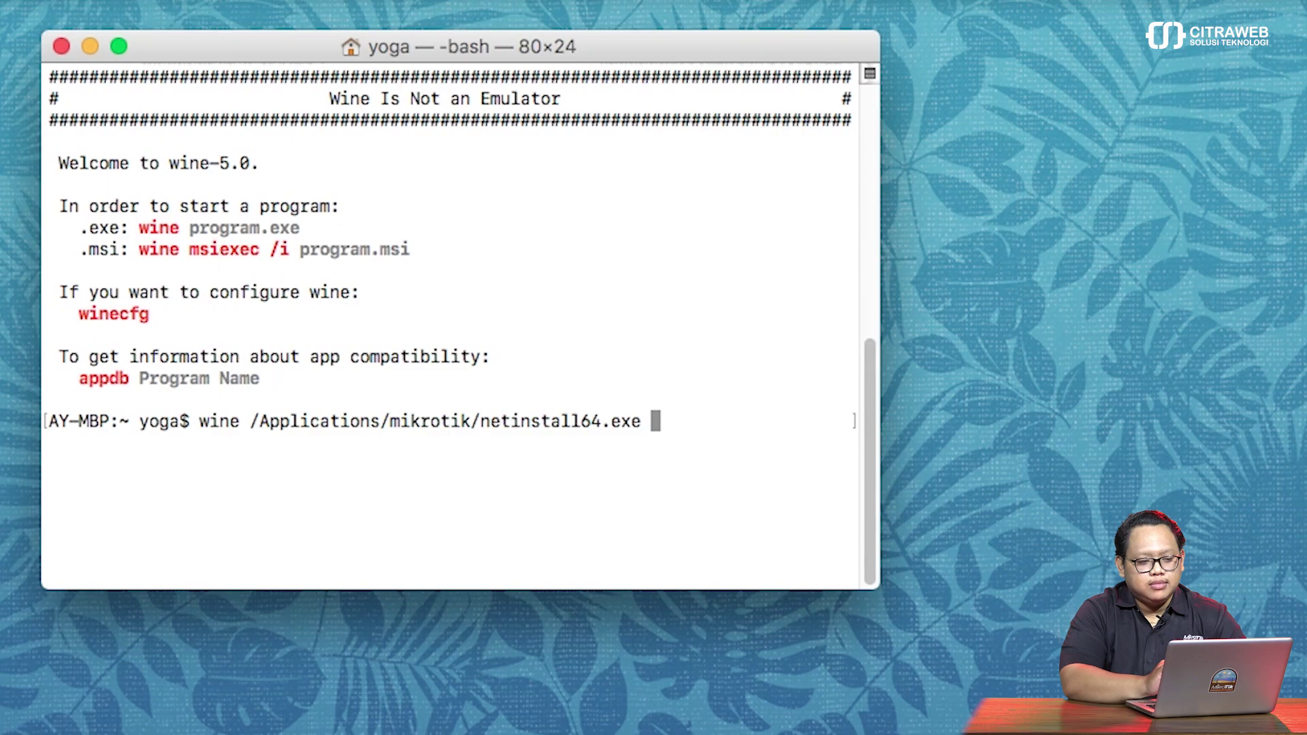
key(Return)
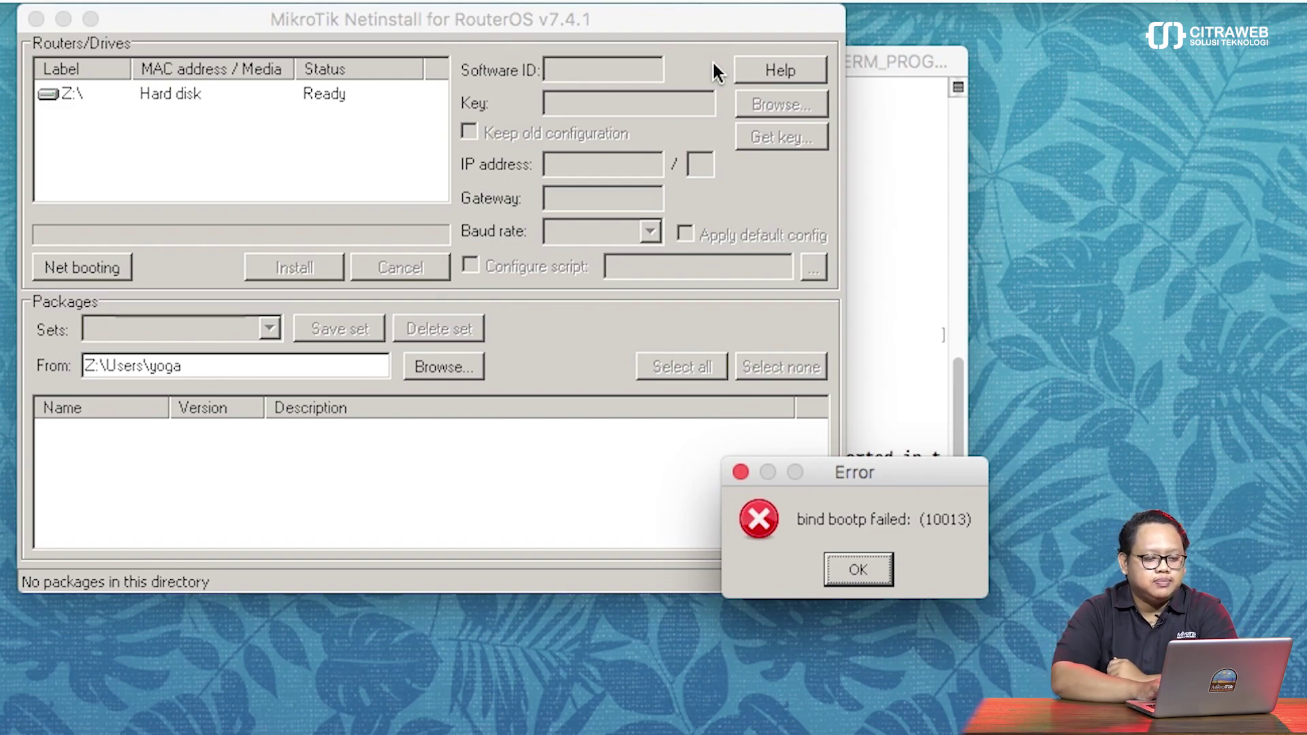
drag(844, 471, 677, 218)
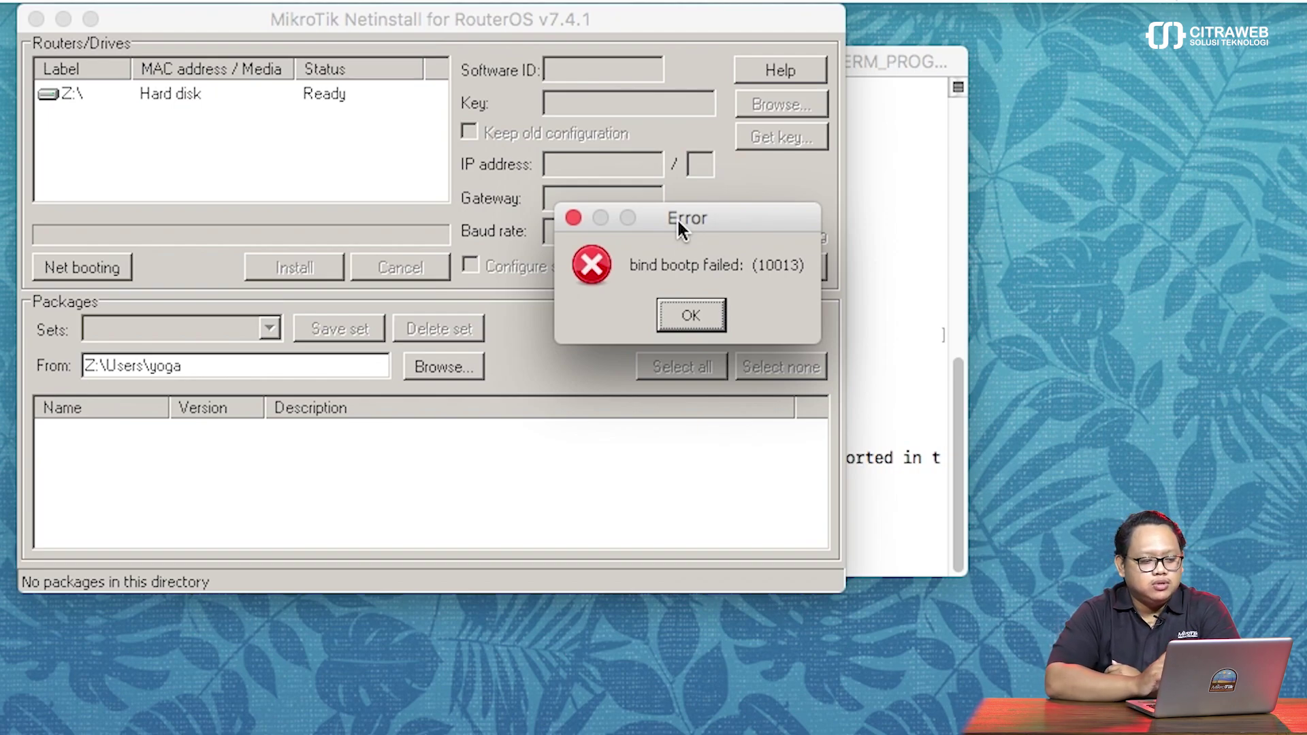
click(681, 317)
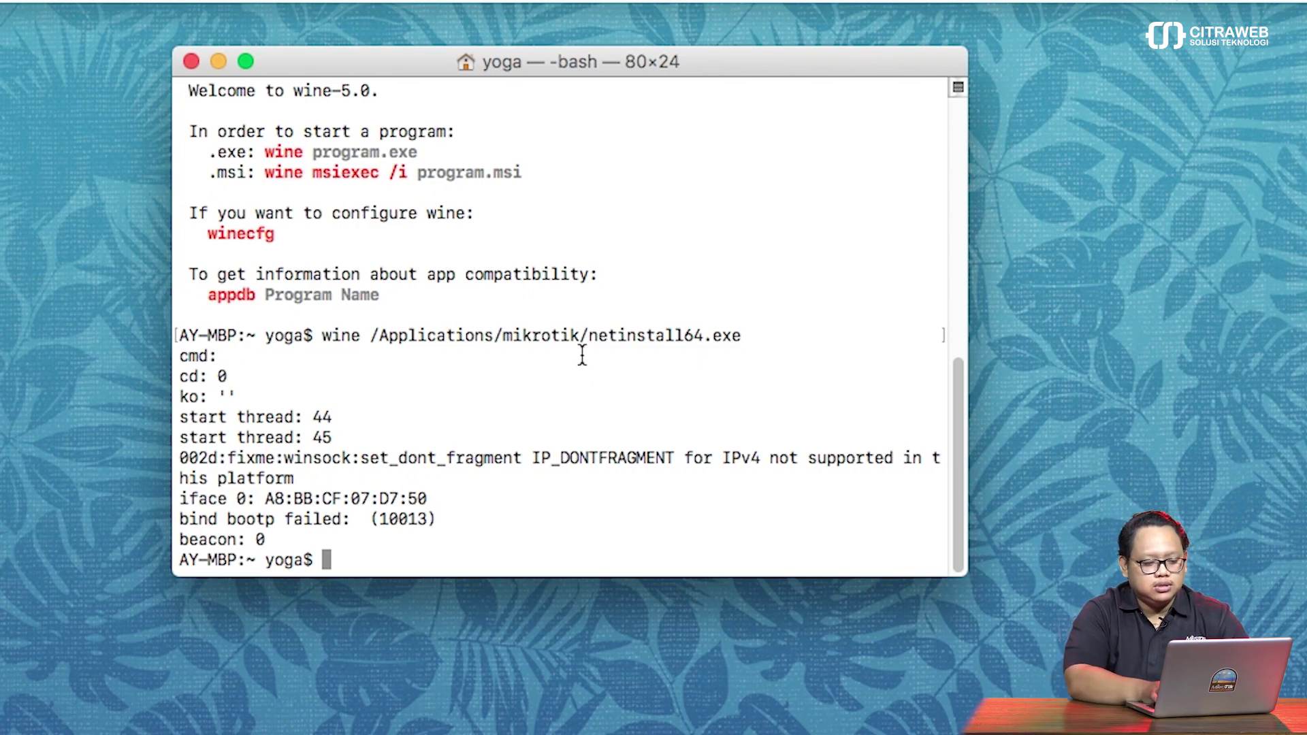
- Switch the terminal to a root shell with "sudo su", entering the account password
text(su)
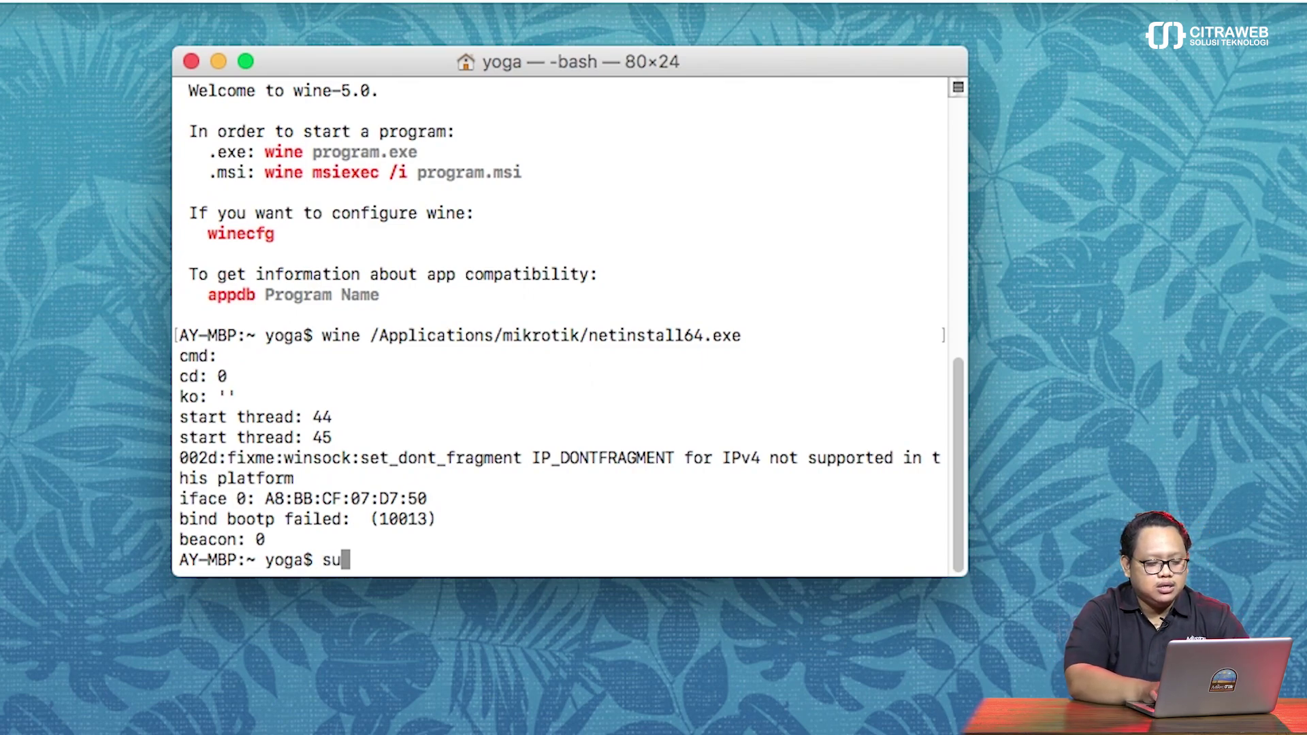
text(do su)
key(Return)
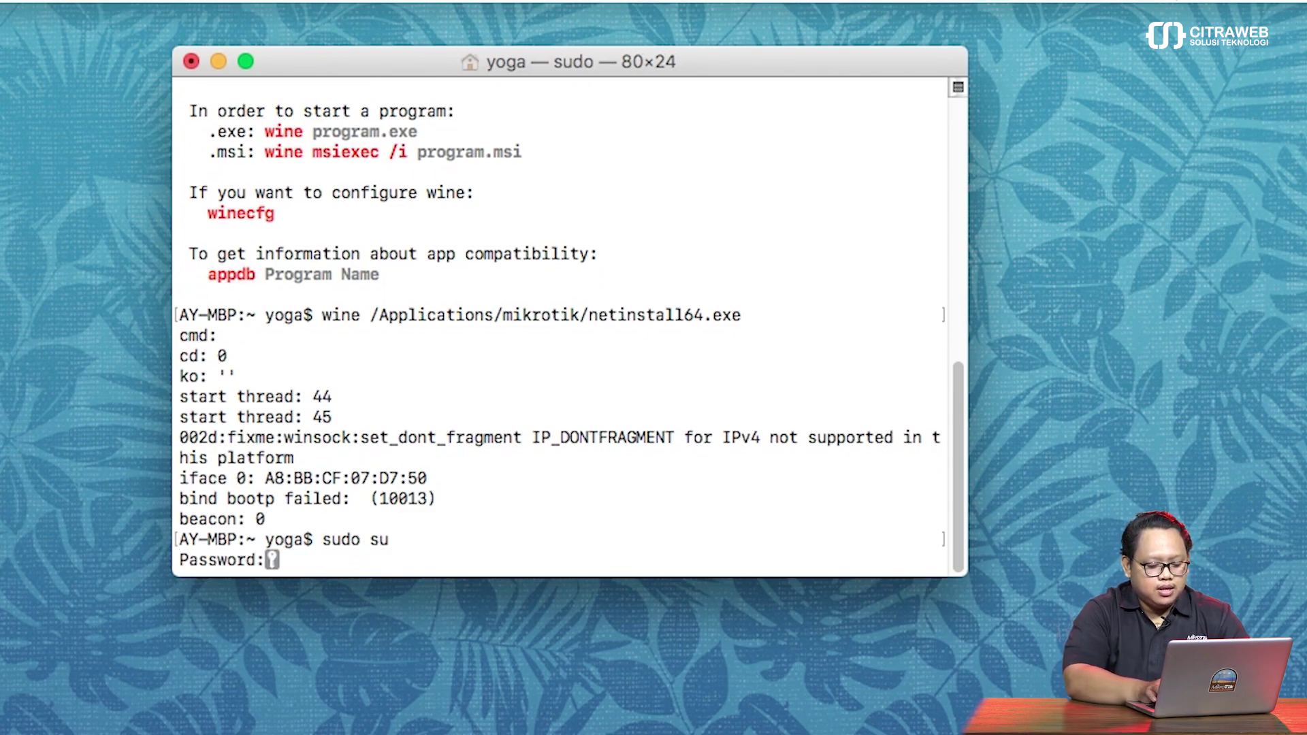
key(Return)
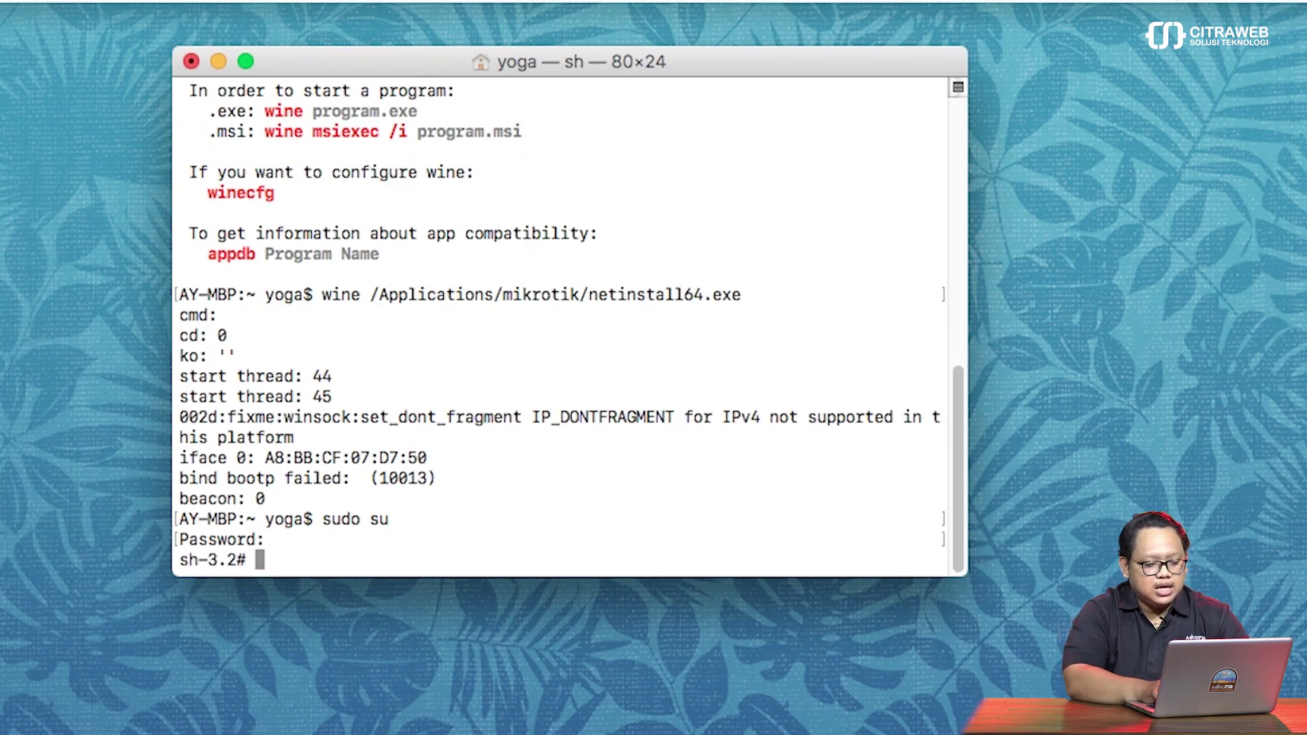
- Run "wine /Applications/mikrotik/netinstall64.exe" from the root shell to start Netinstall
text(wine)
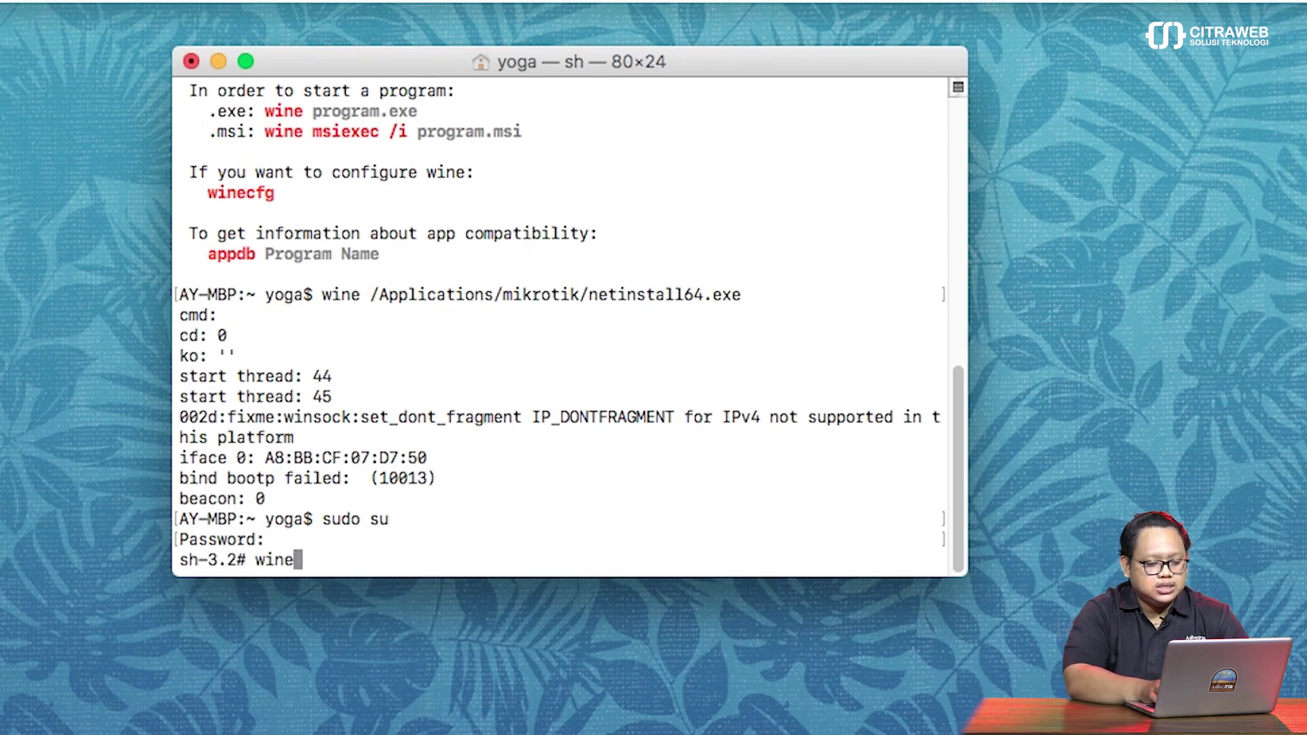
text( /Ap)
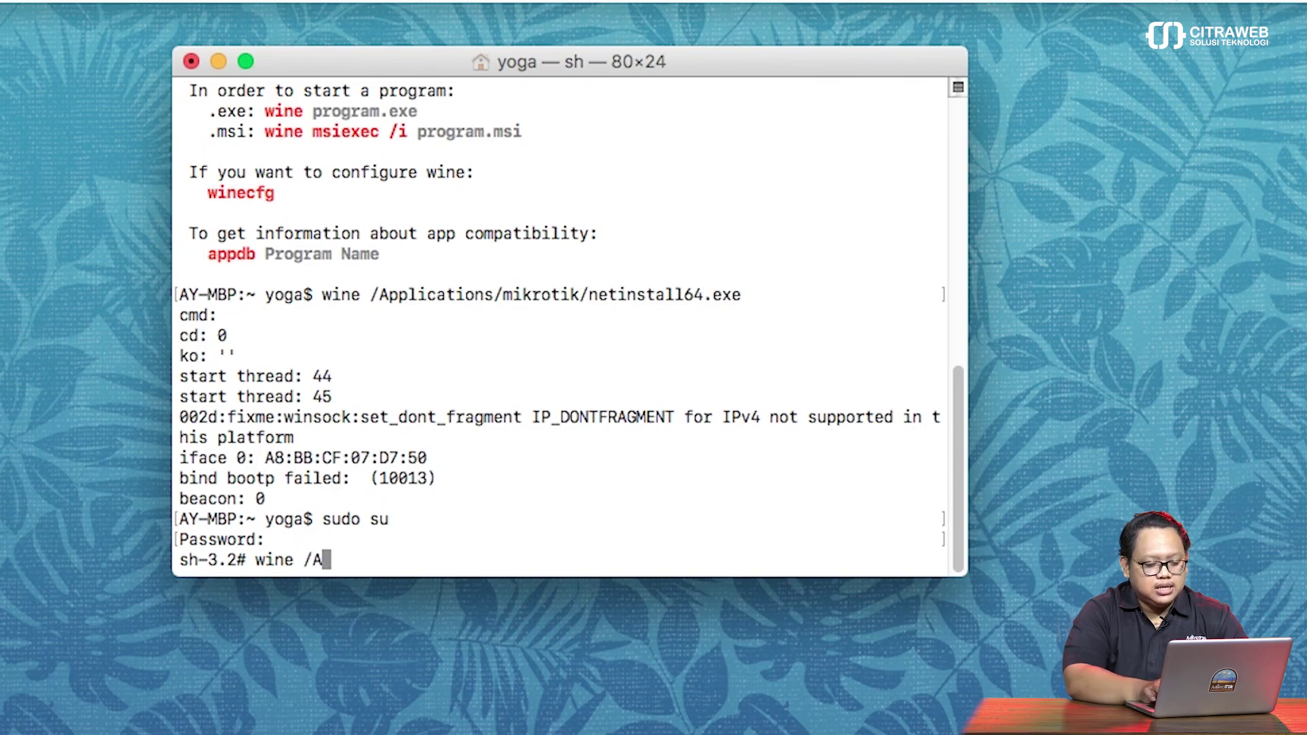
key(Tab)
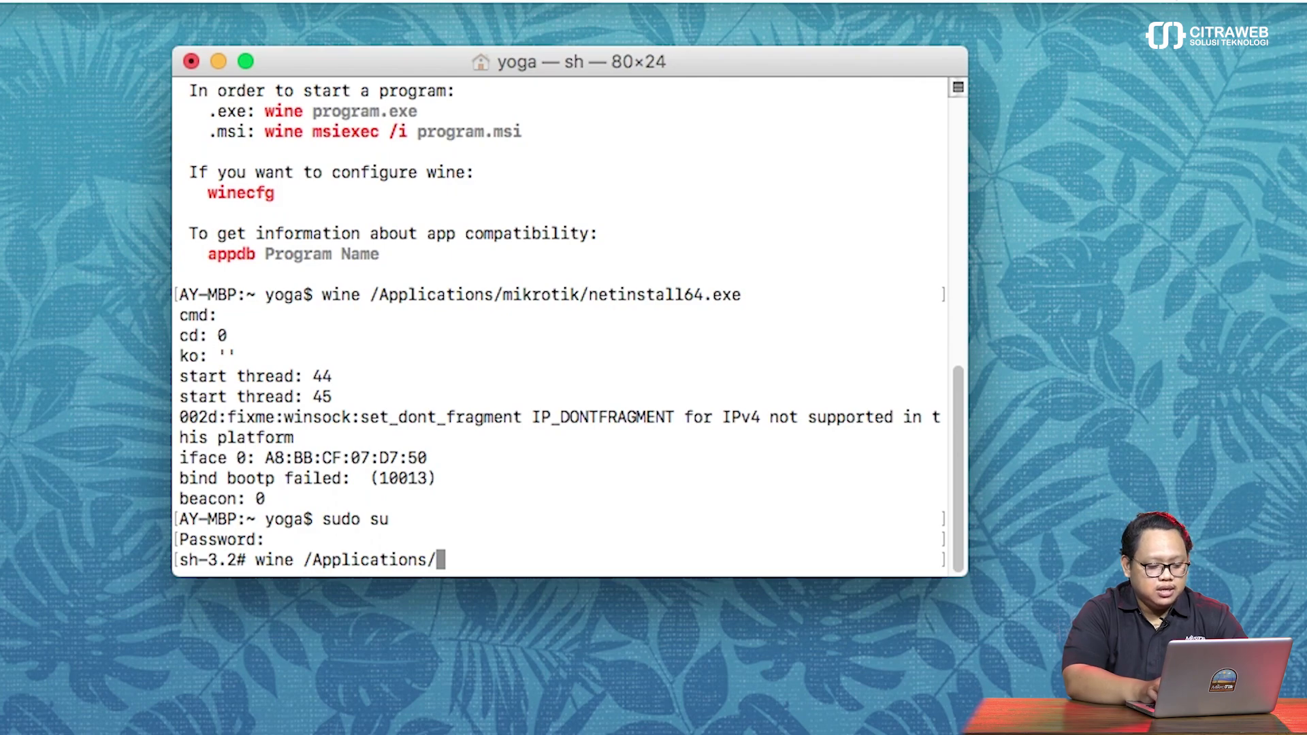
text(mikr)
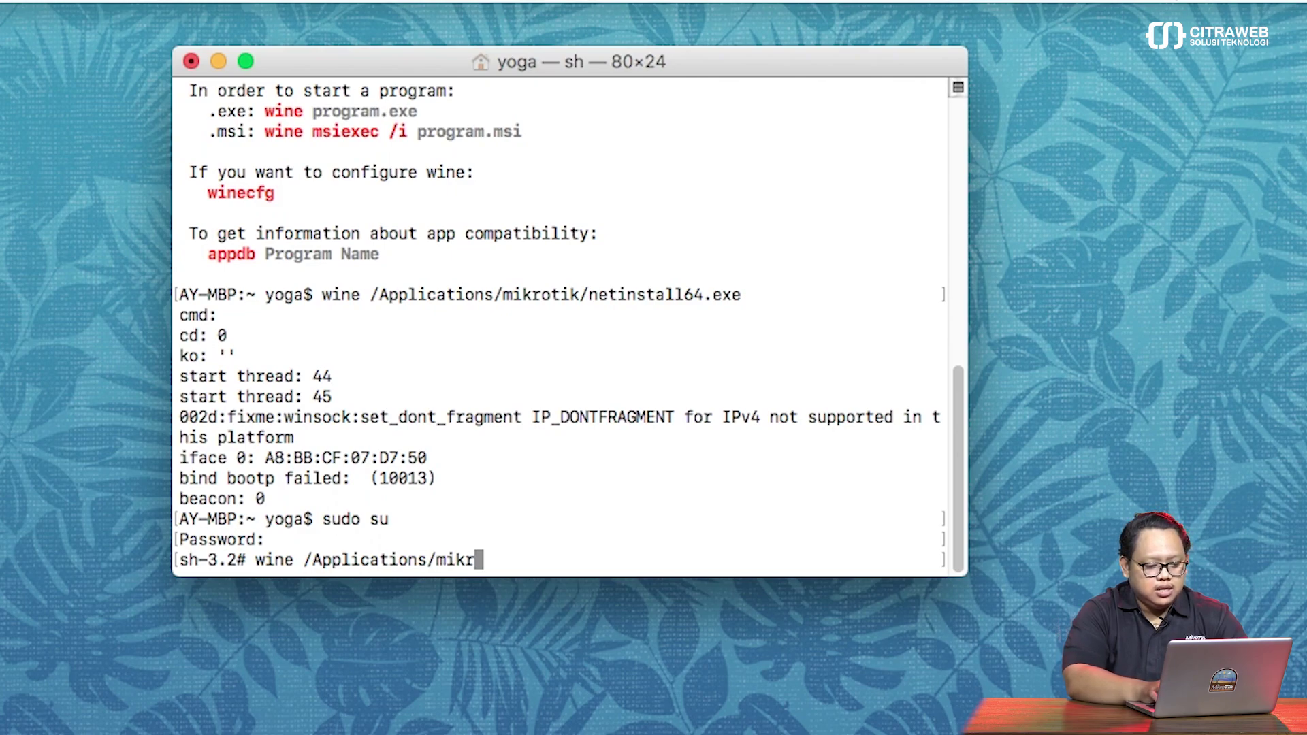
text(o)
key(Tab)
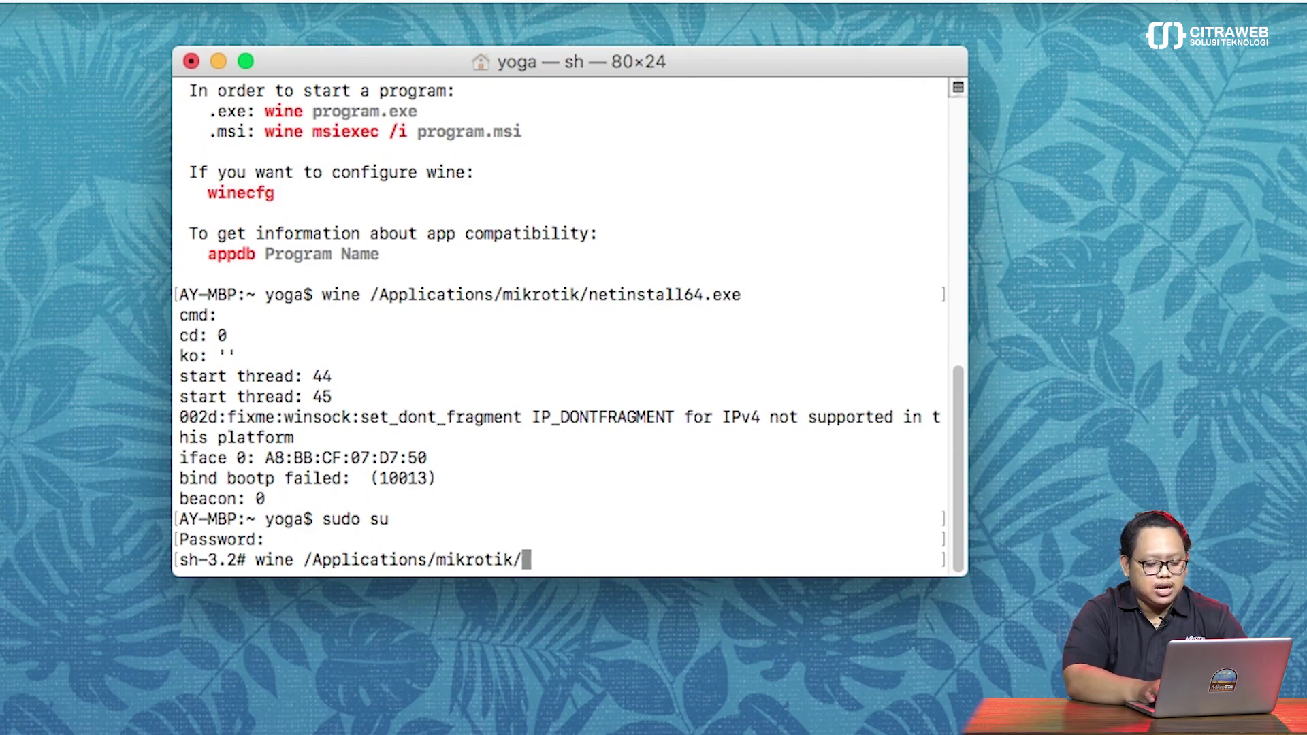
text(netin)
key(Tab)
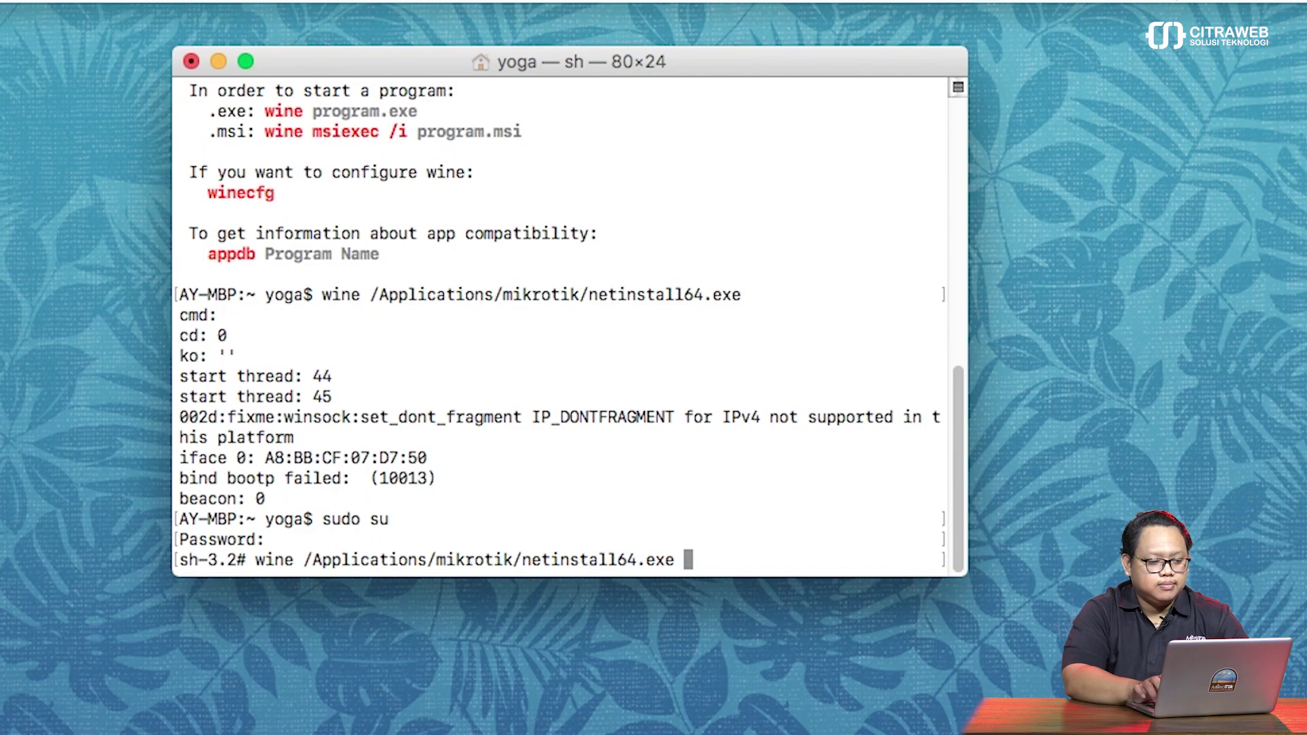
key(Return)
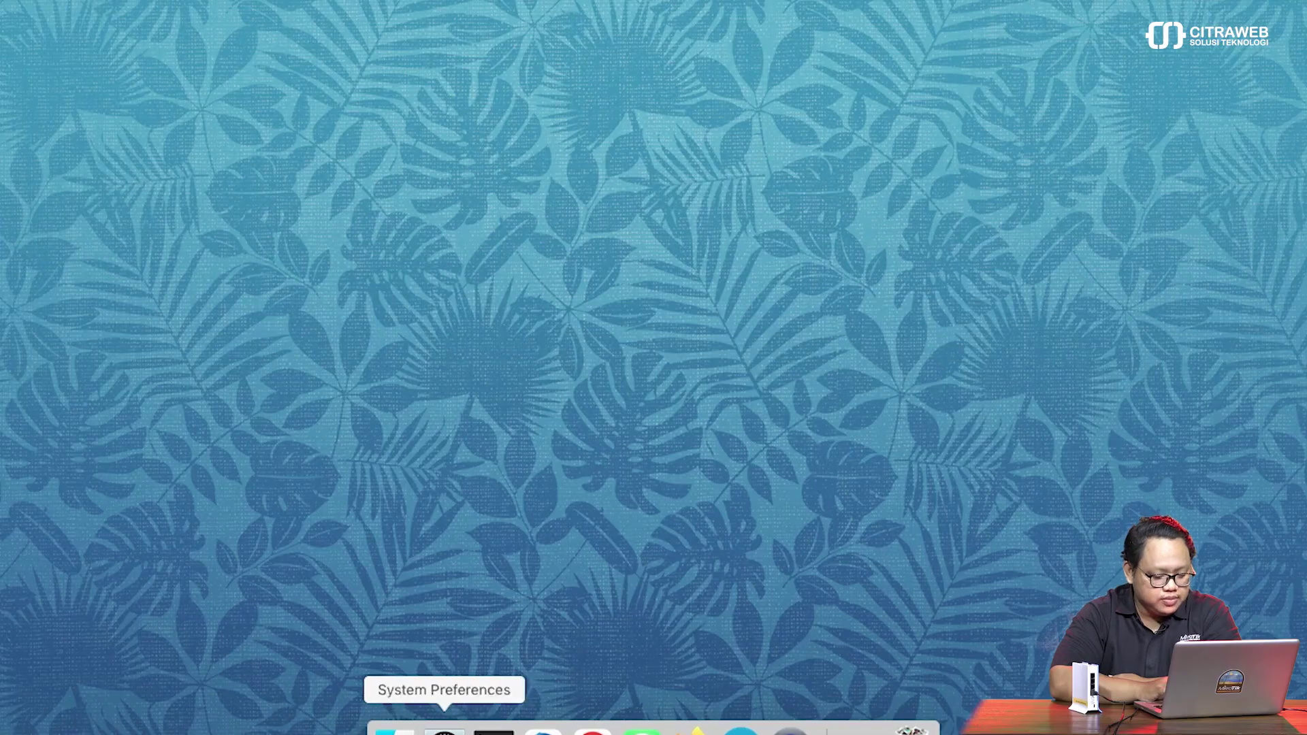
- Open the Network settings in System Preferences and turn off Wi-Fi
click(444, 730)
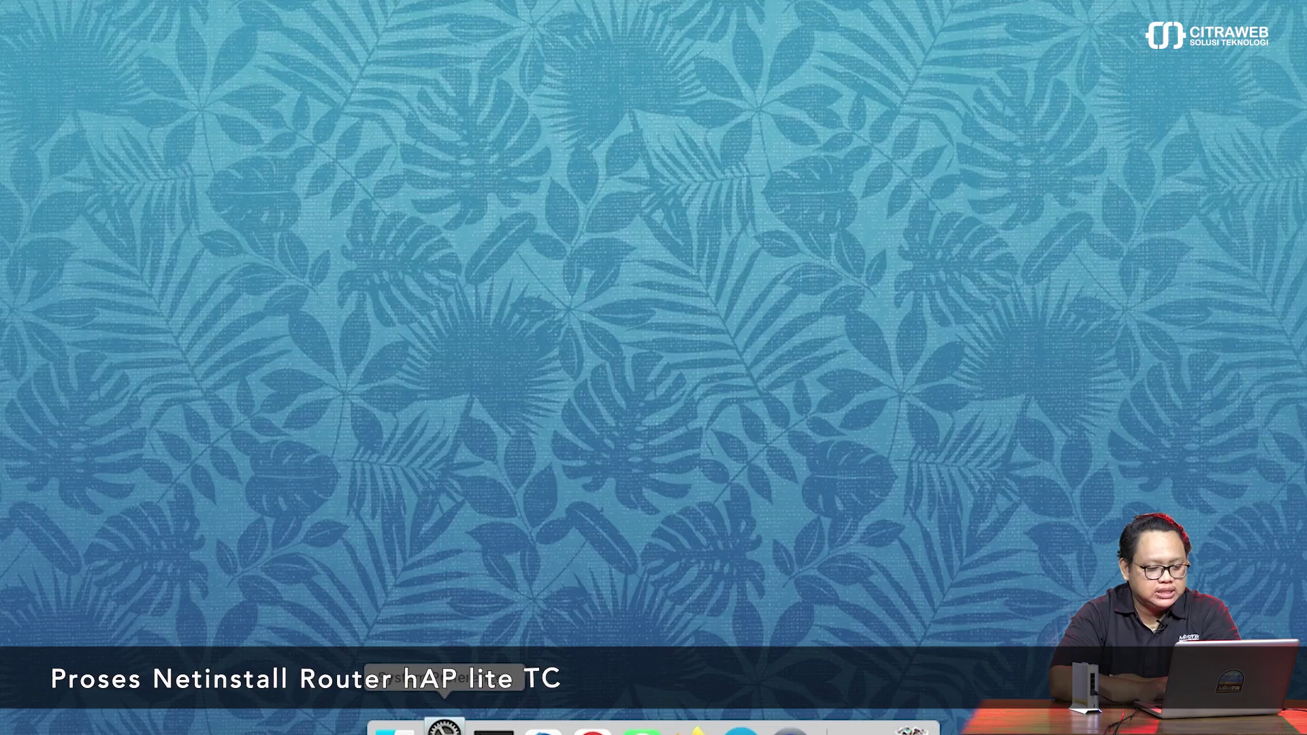
click(522, 319)
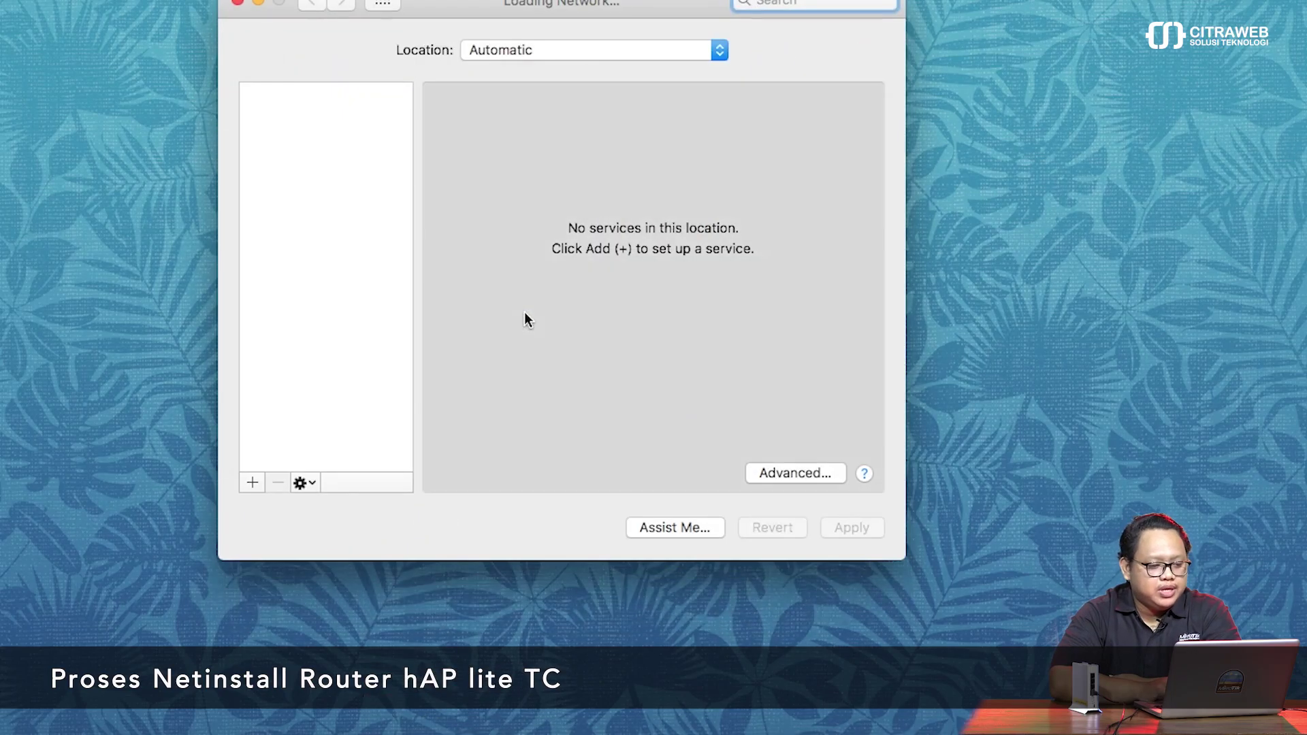
drag(512, 9, 403, 36)
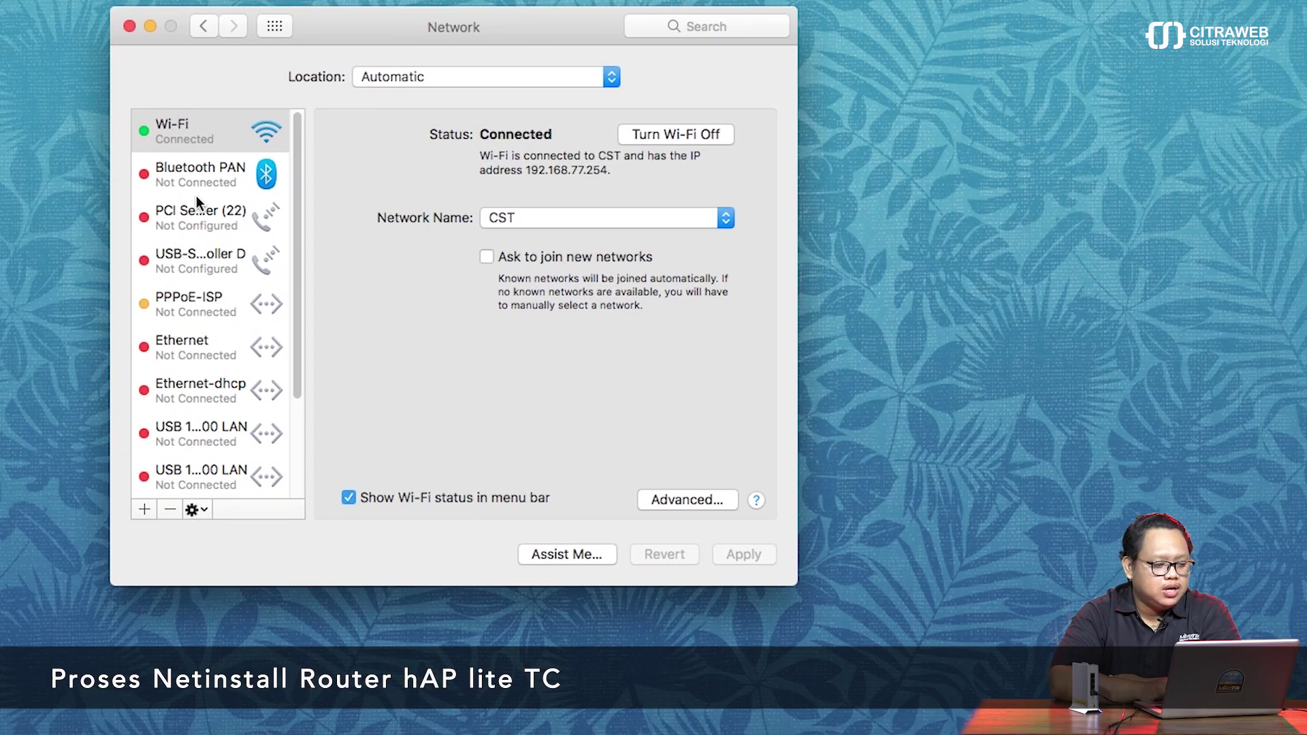
click(207, 357)
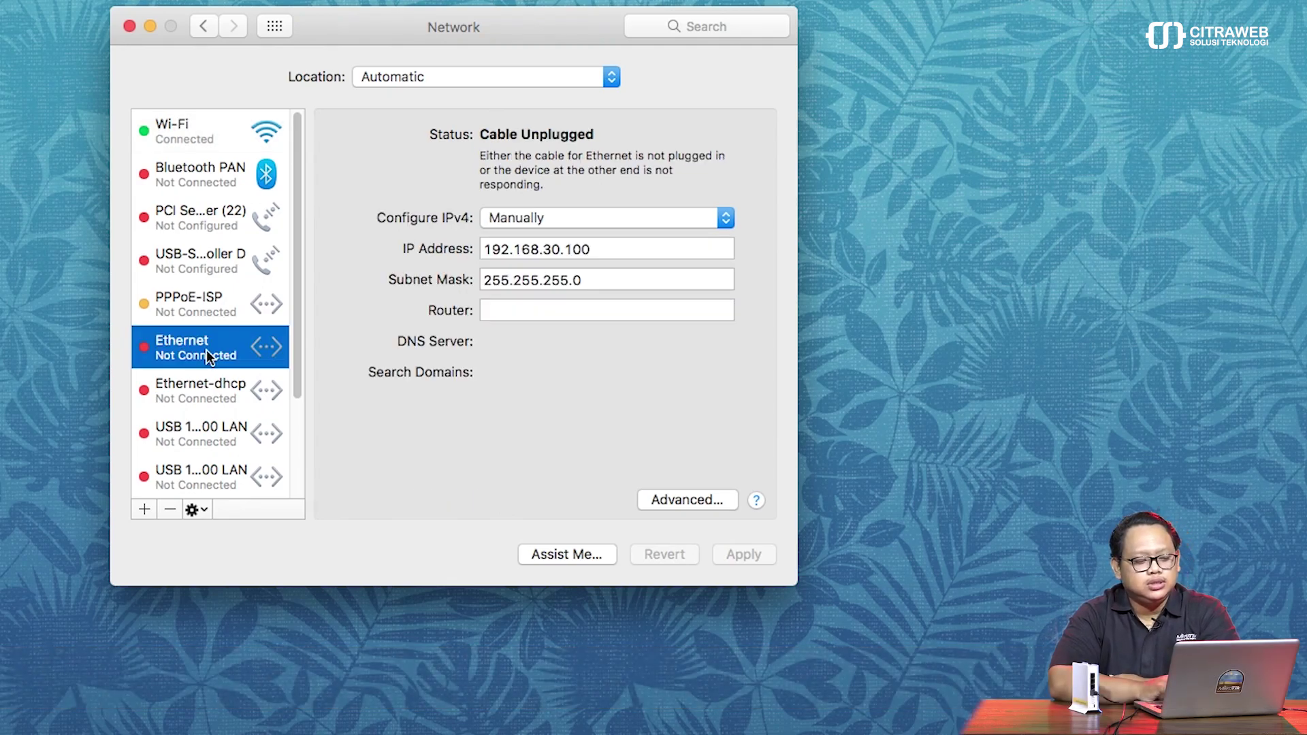
click(239, 142)
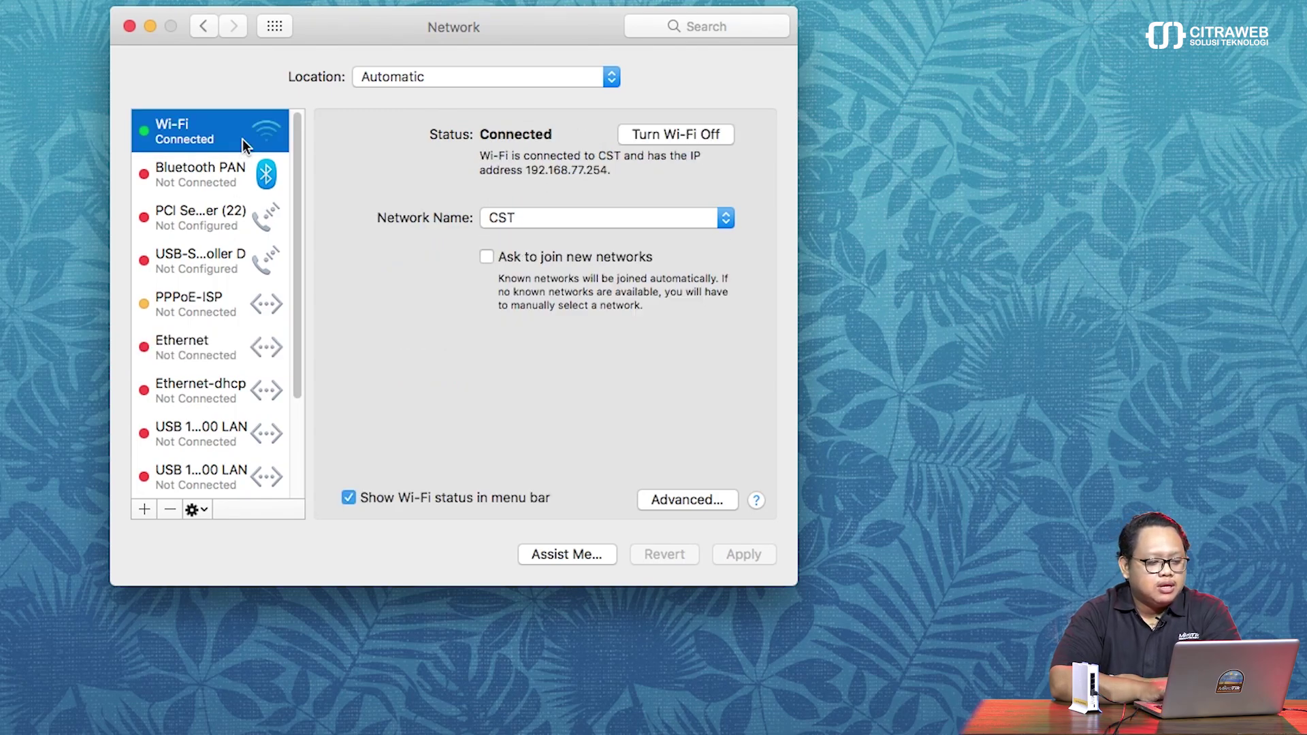
click(664, 135)
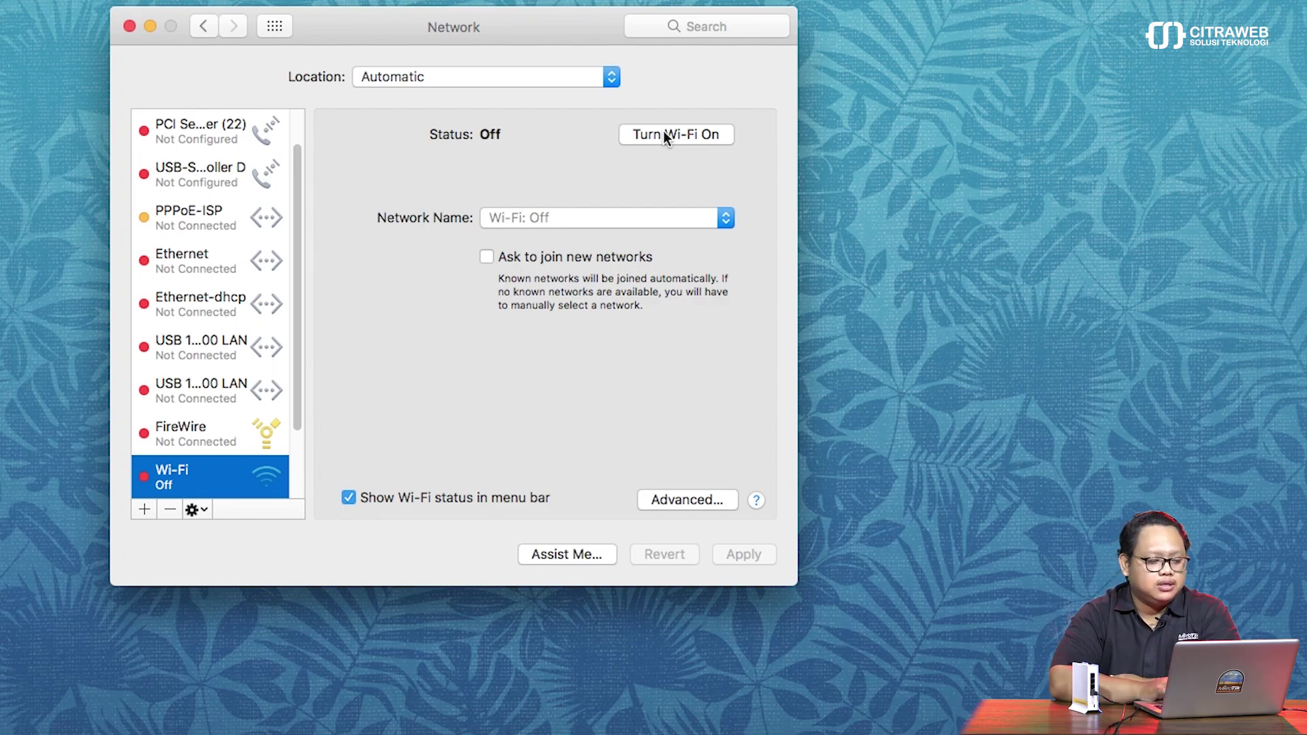
- Check the IPv4 configuration of the Ethernet interface and close the Network settings
scroll(190, 259, up, 3)
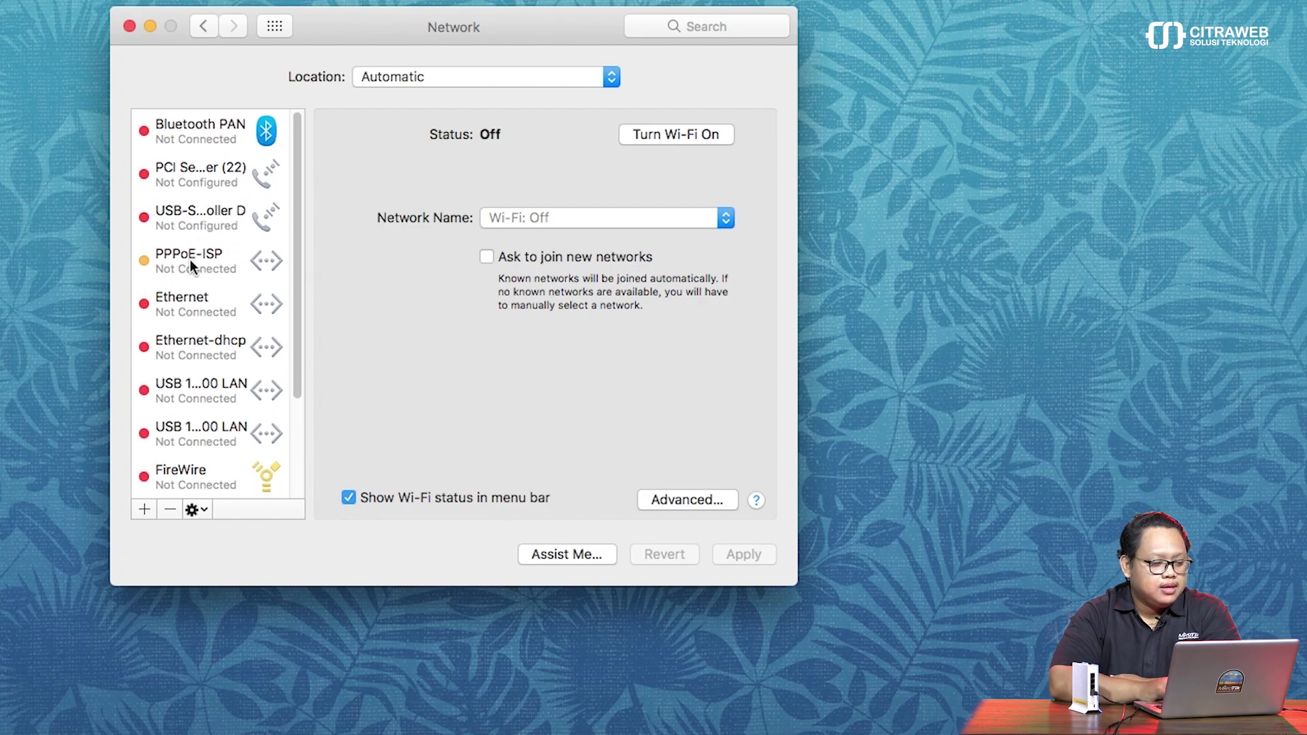
click(217, 312)
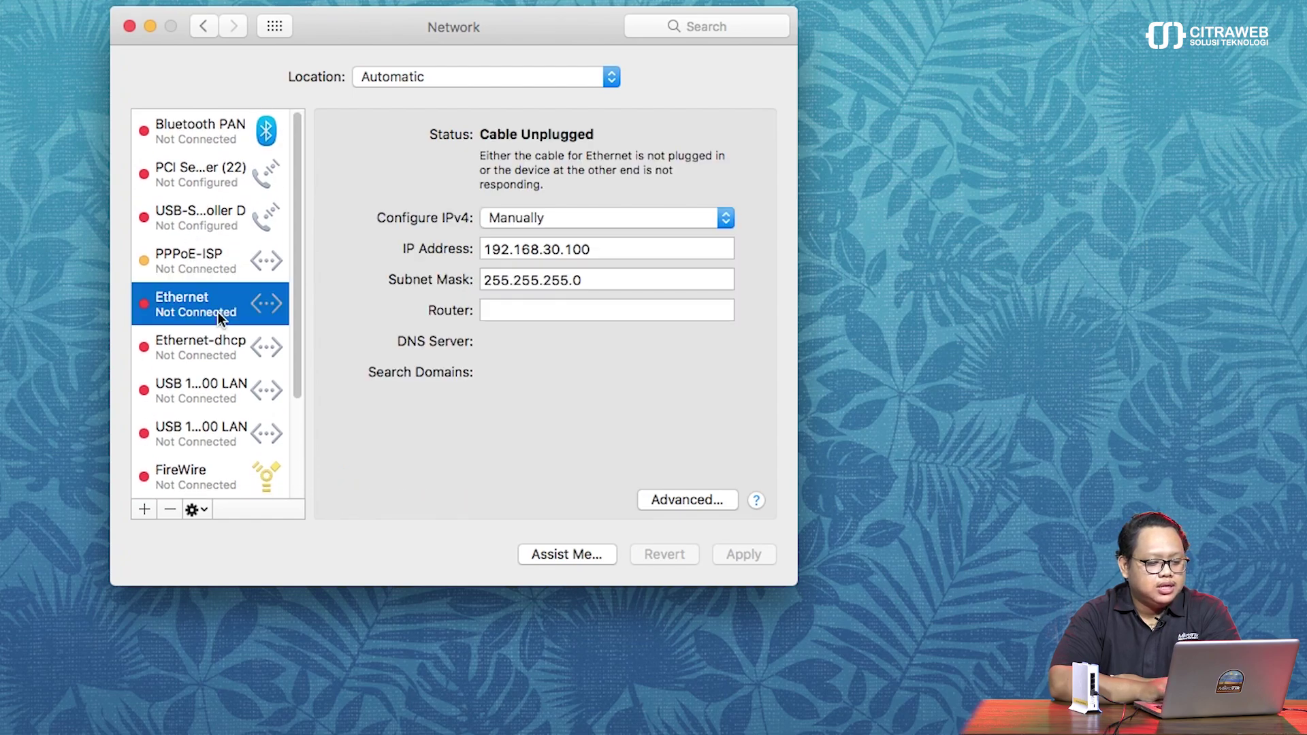
click(129, 26)
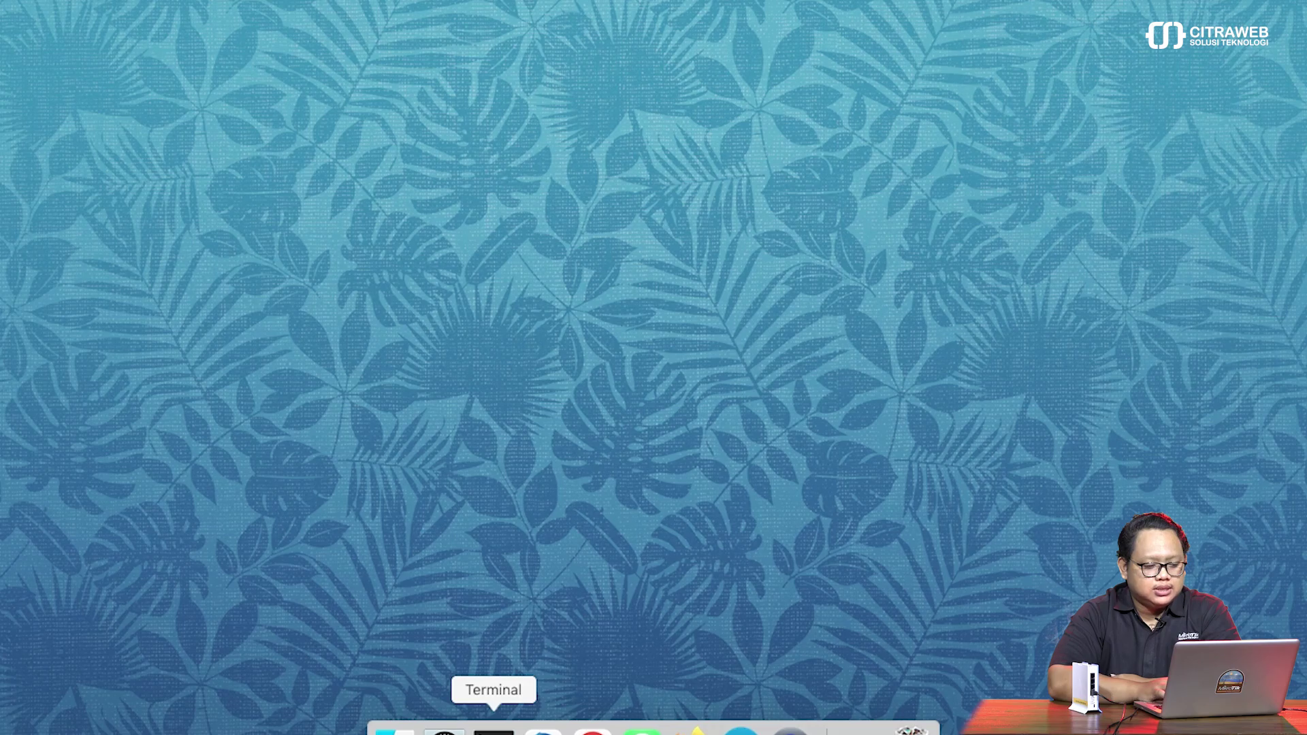
- Open a Wine Stable terminal session, move its window to the other side of the desktop and enlarge the text
click(493, 730)
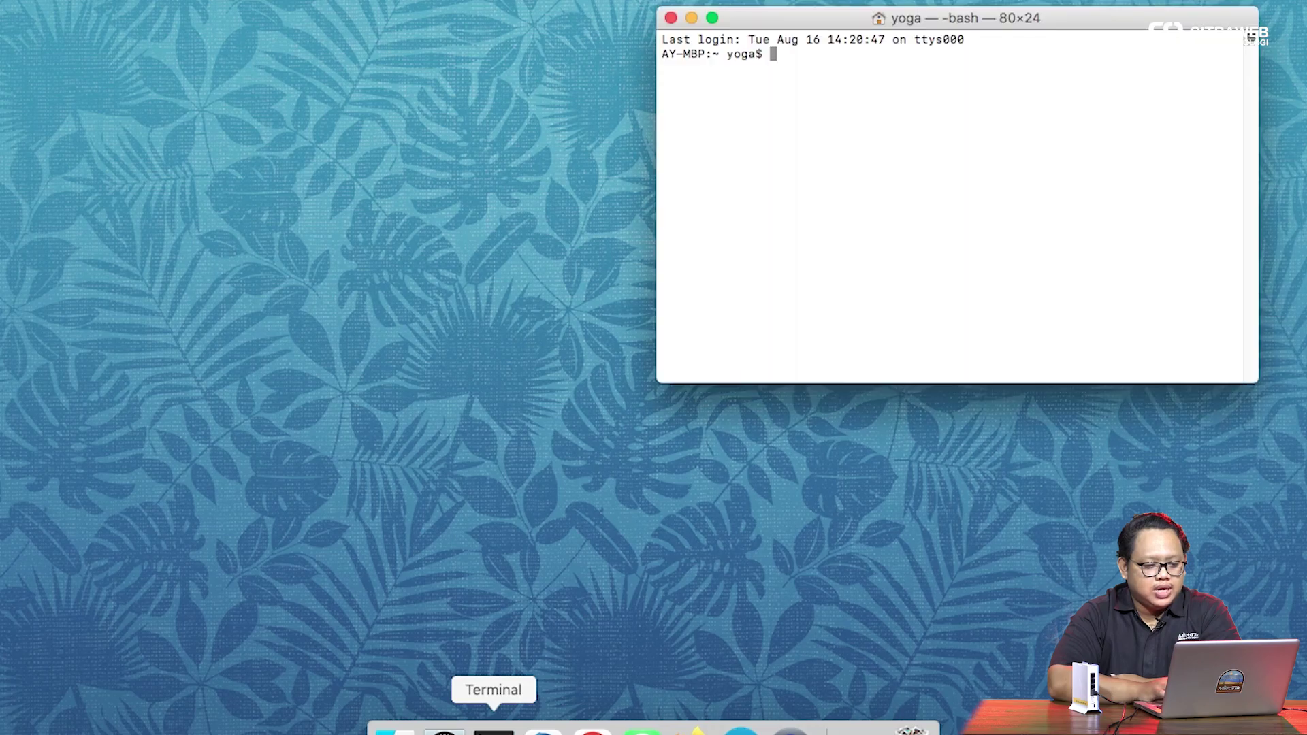
click(670, 21)
mouse_move(395, 732)
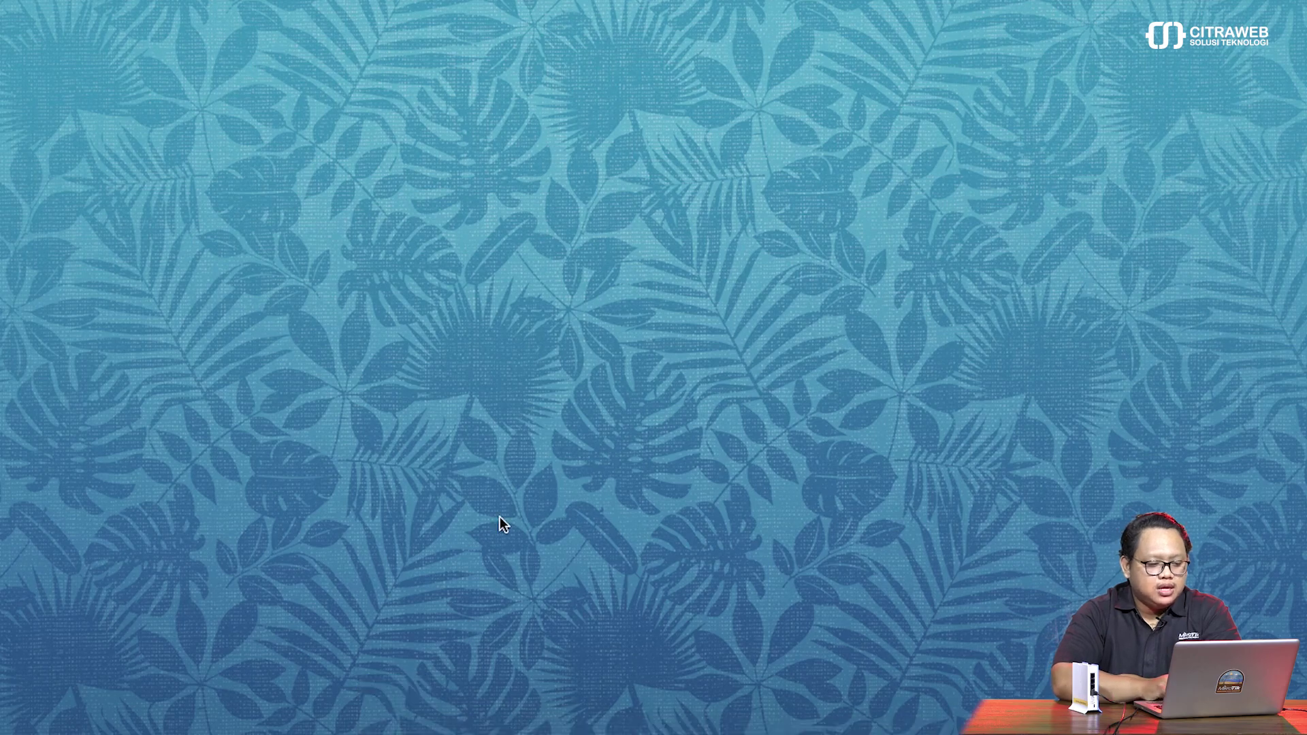
key(F4)
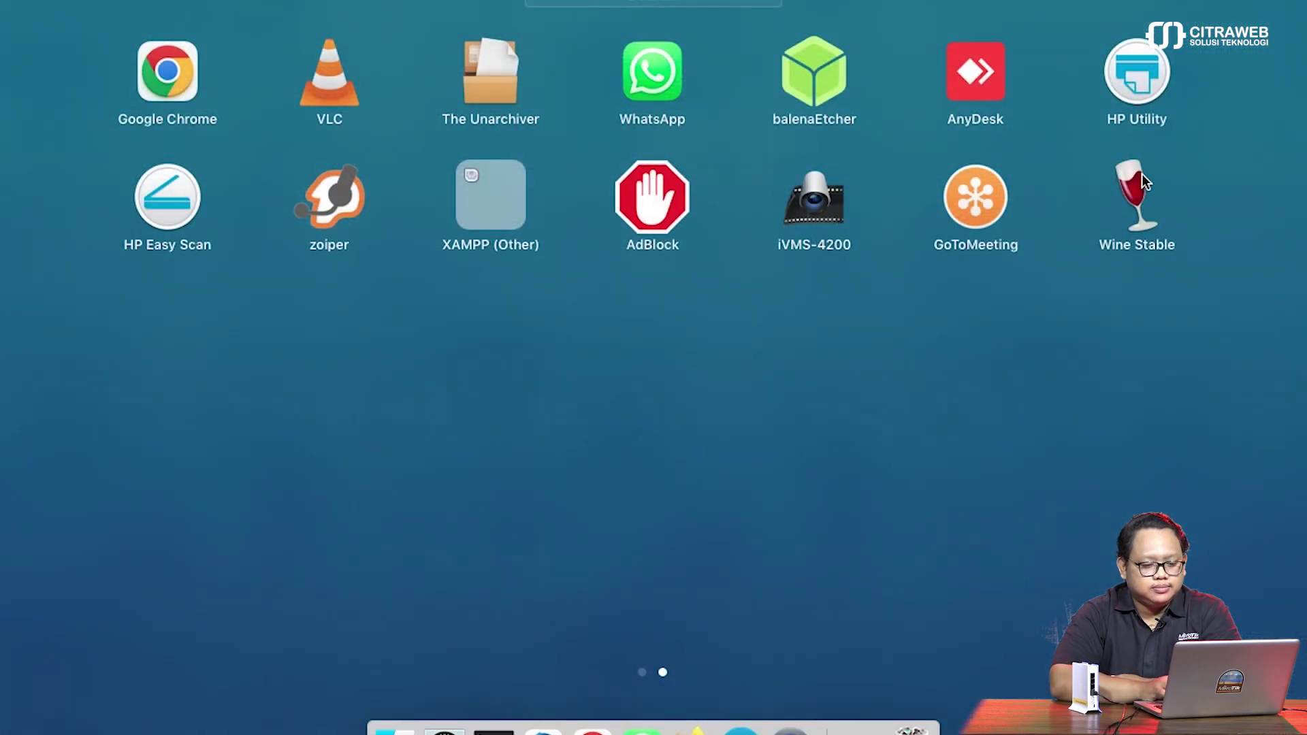
click(1133, 194)
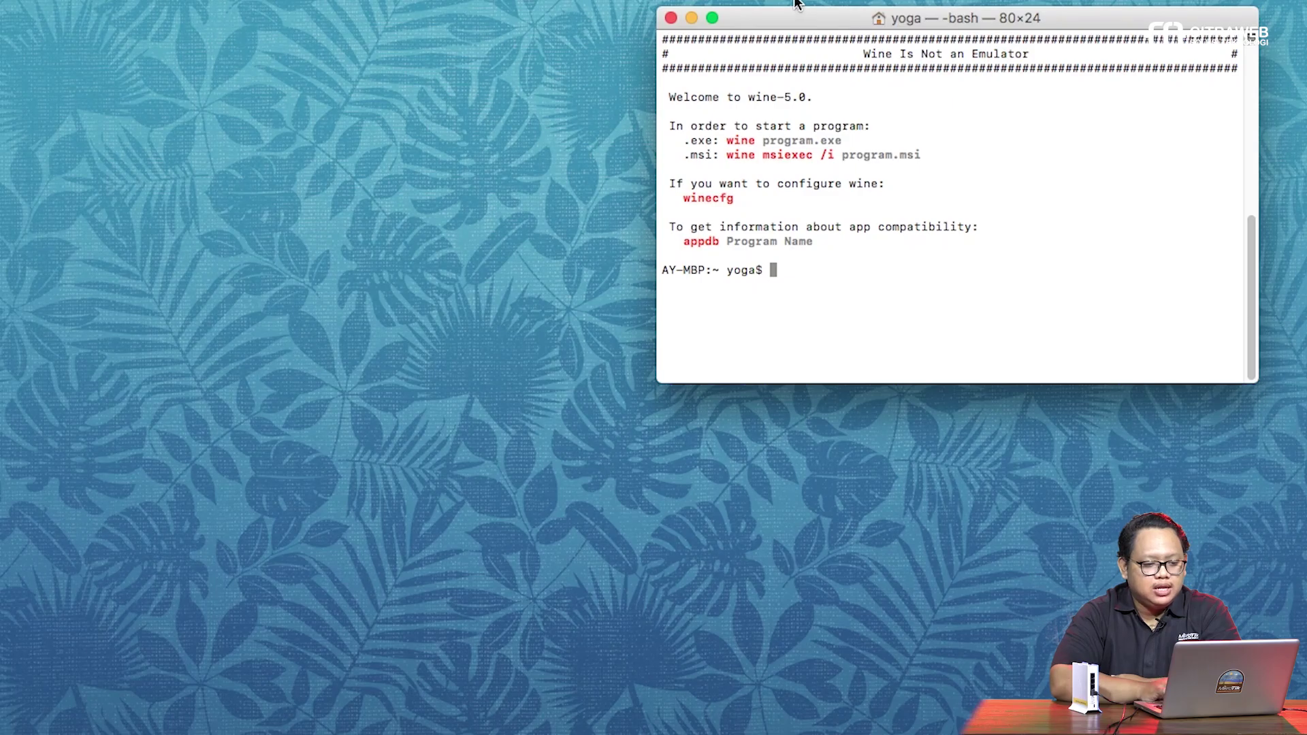
drag(790, 20, 282, 17)
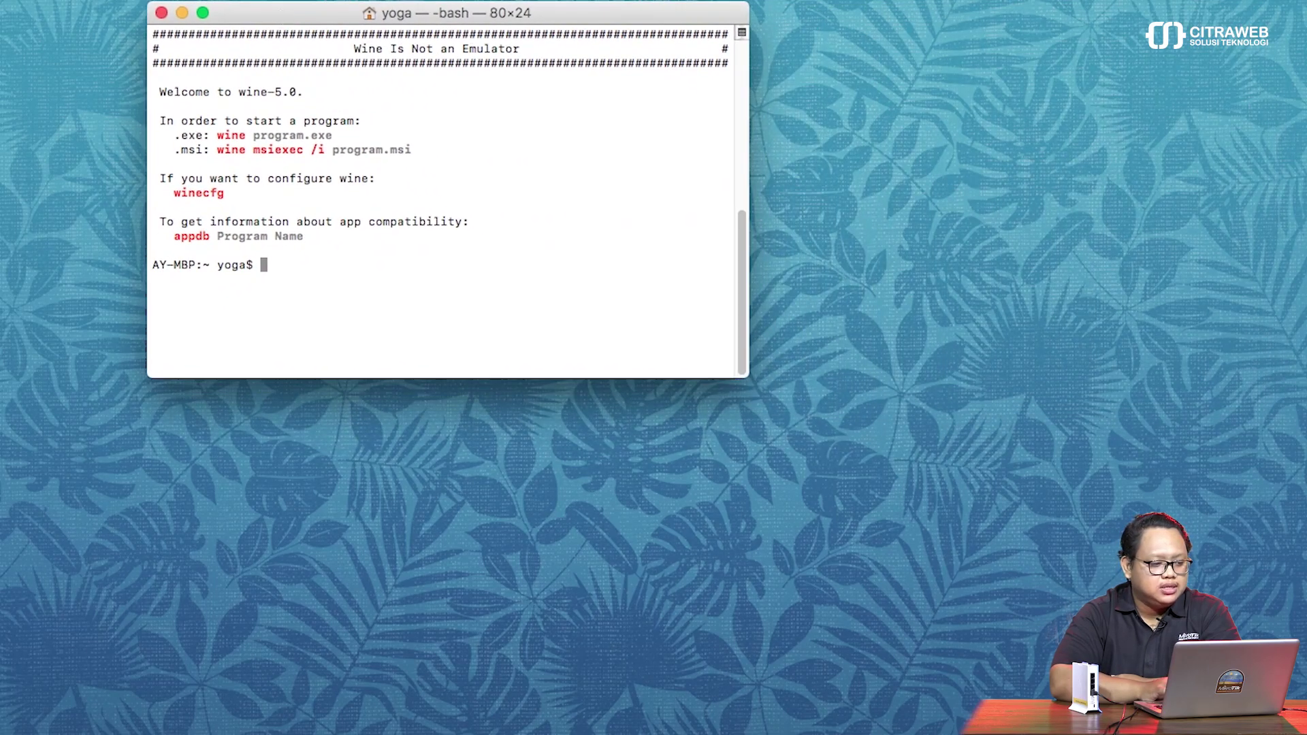
click(238, 0)
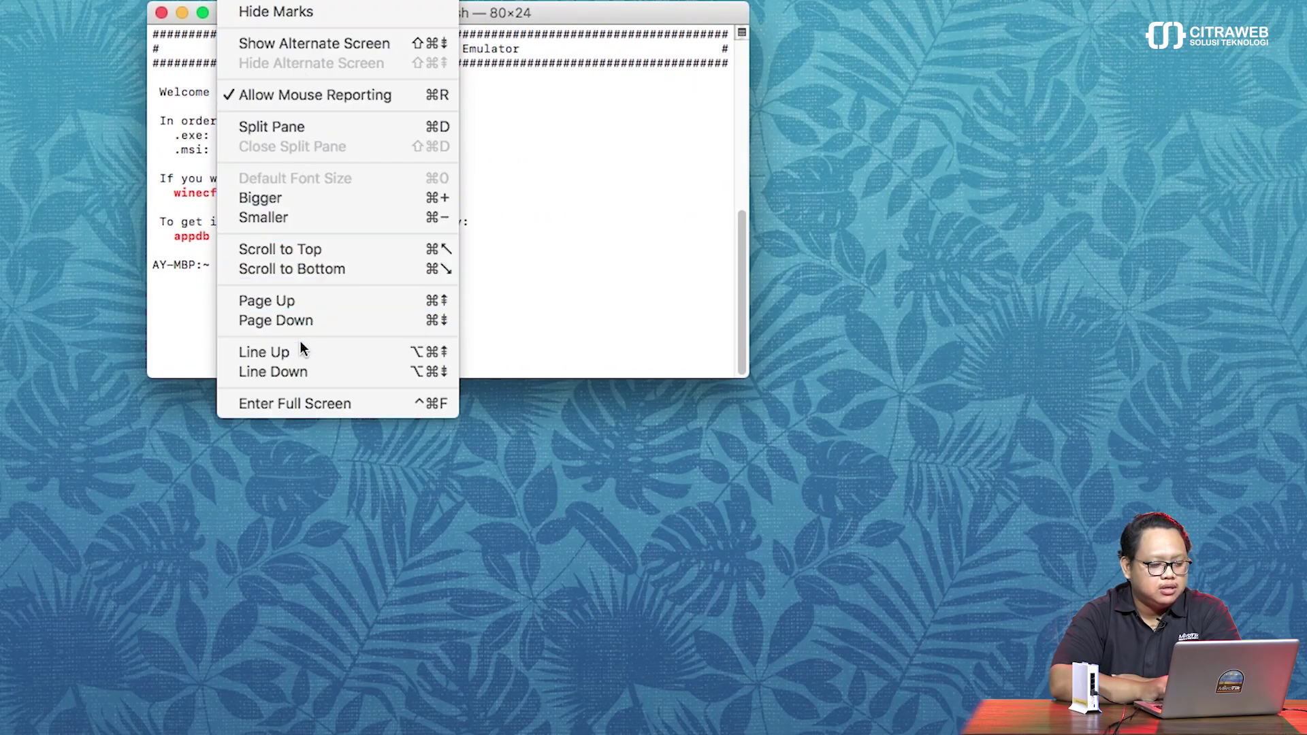
click(337, 204)
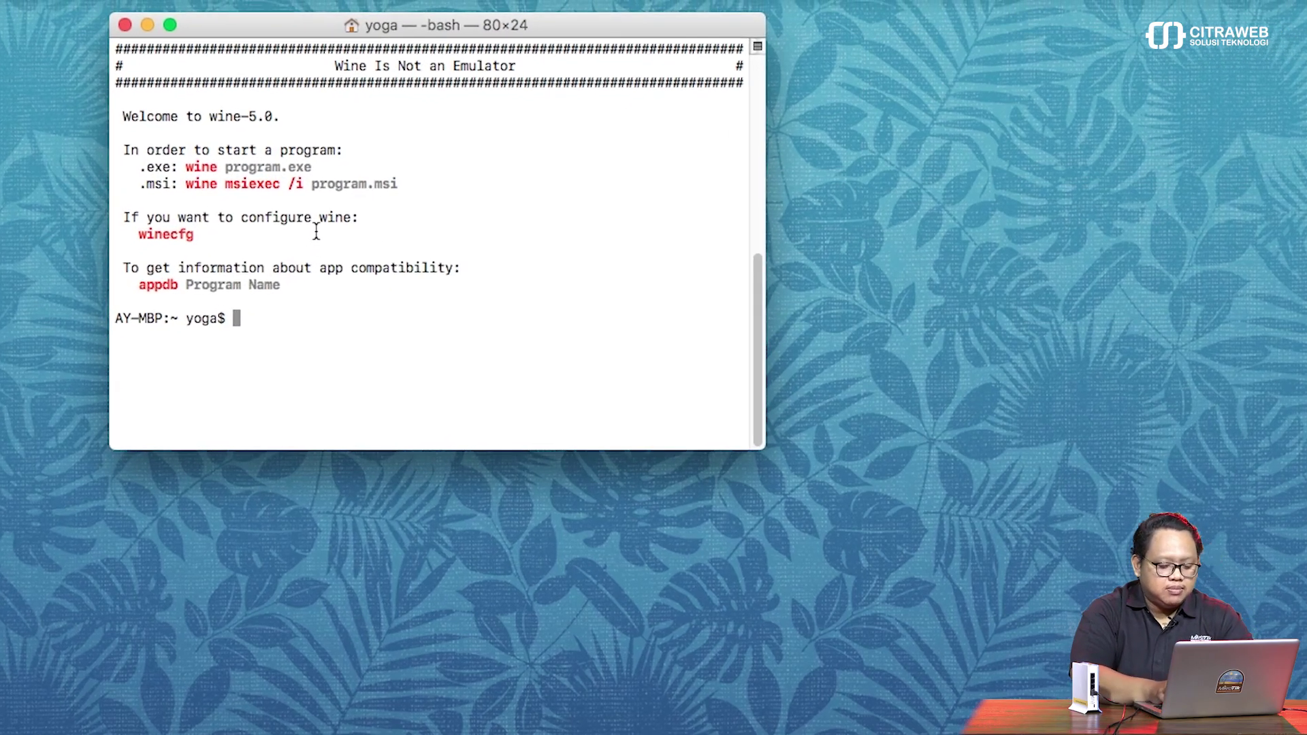
- Switch the Wine terminal session to a root shell with "sudo su", entering the account password
text(sud)
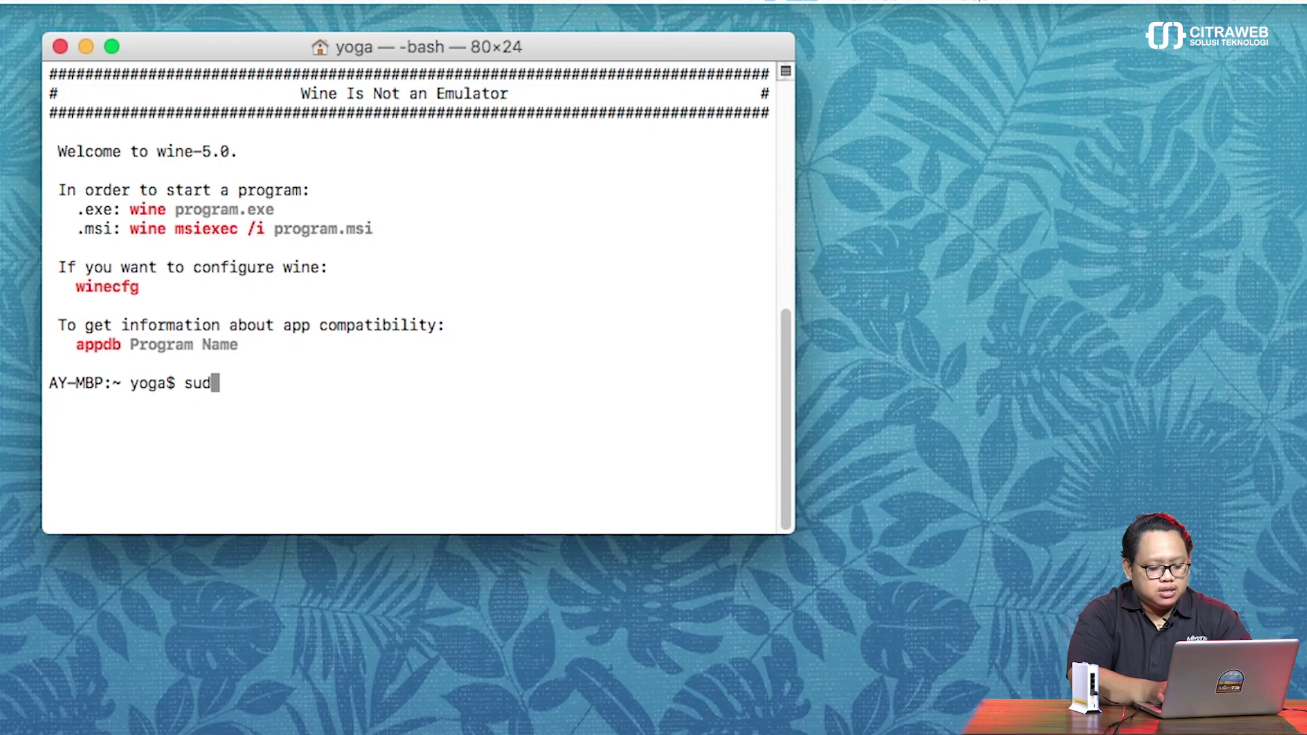
text(o su)
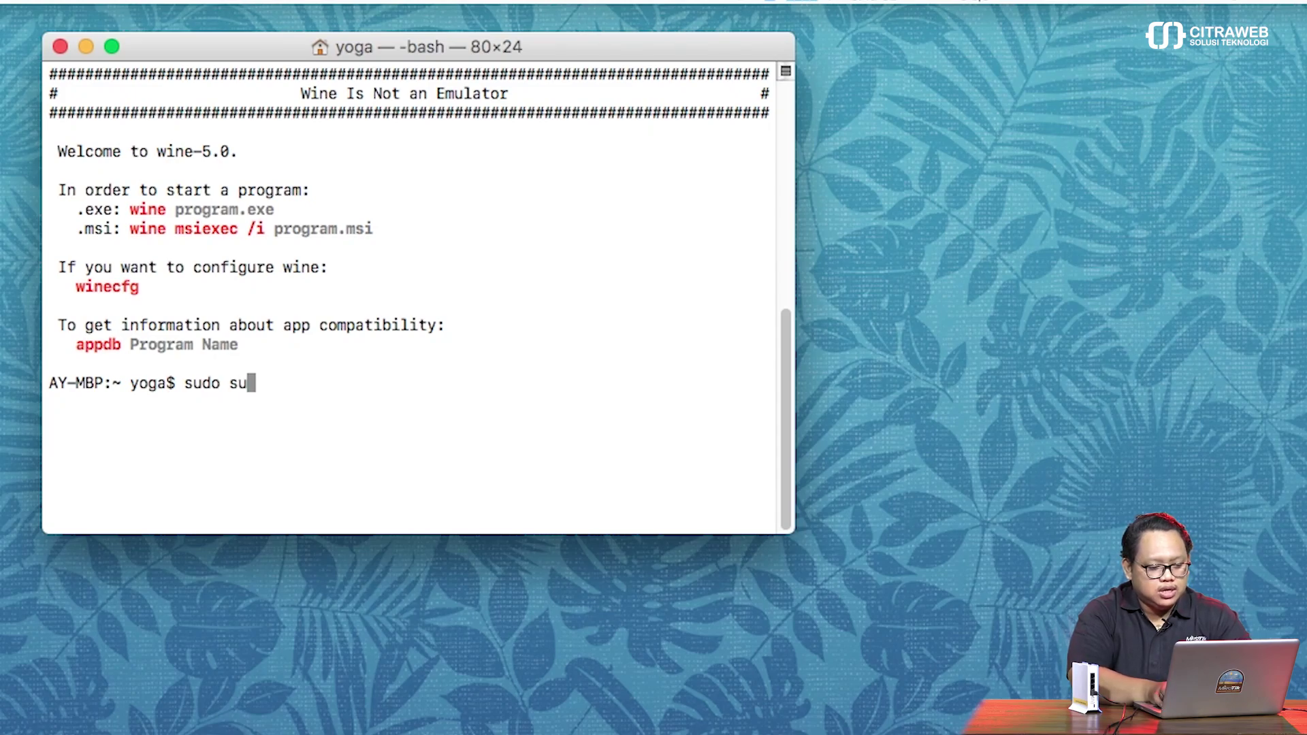
key(Return)
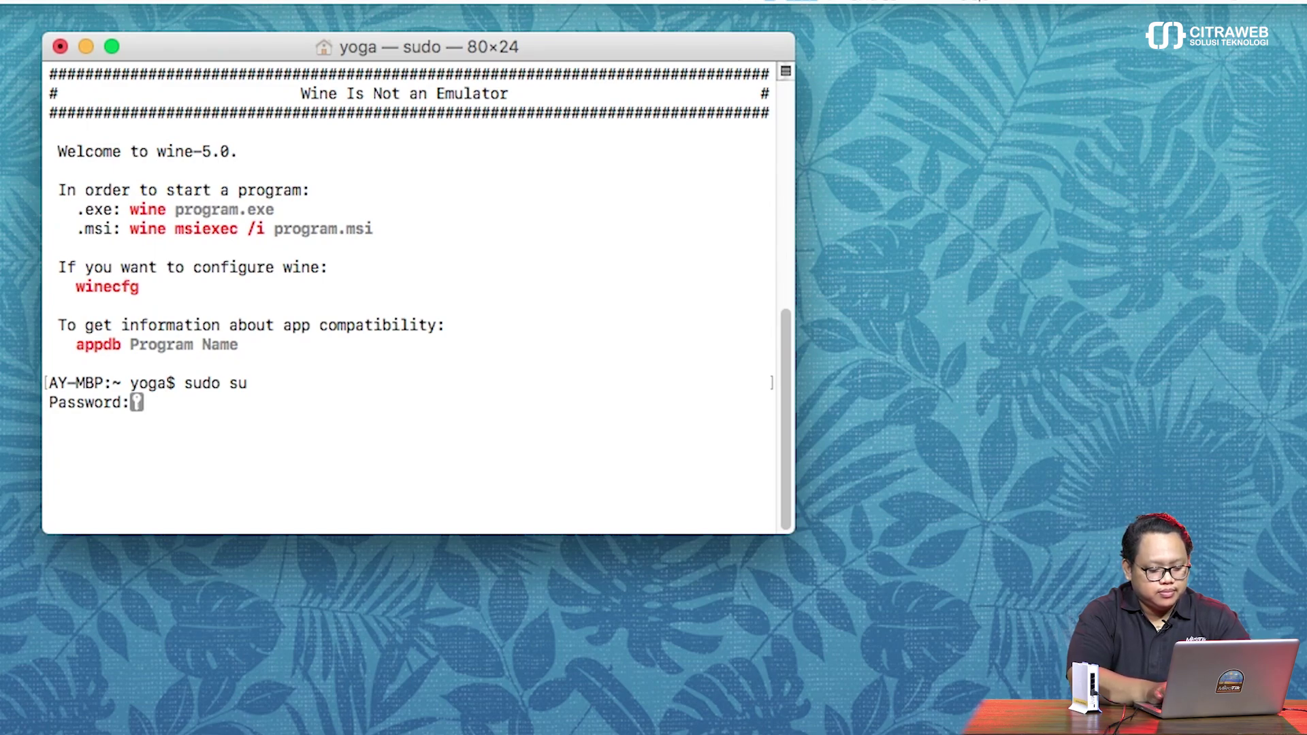
key(Return)
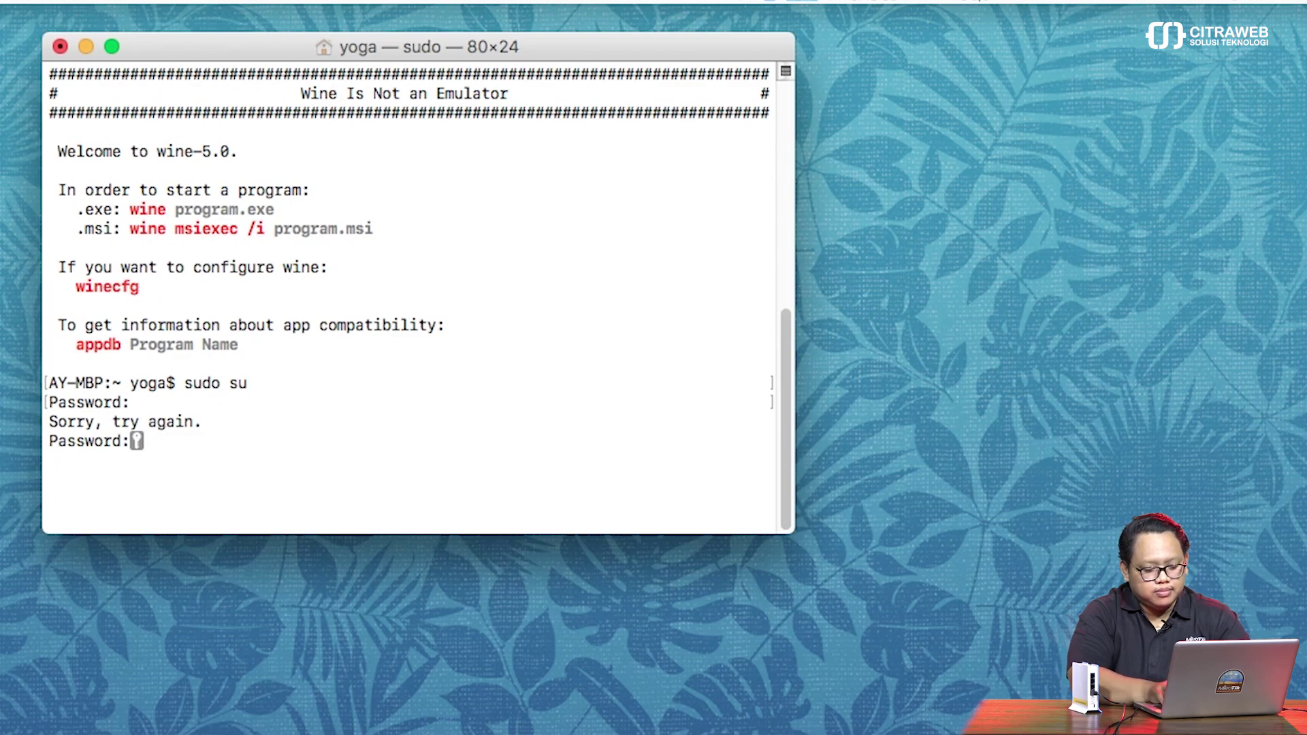
key(Return)
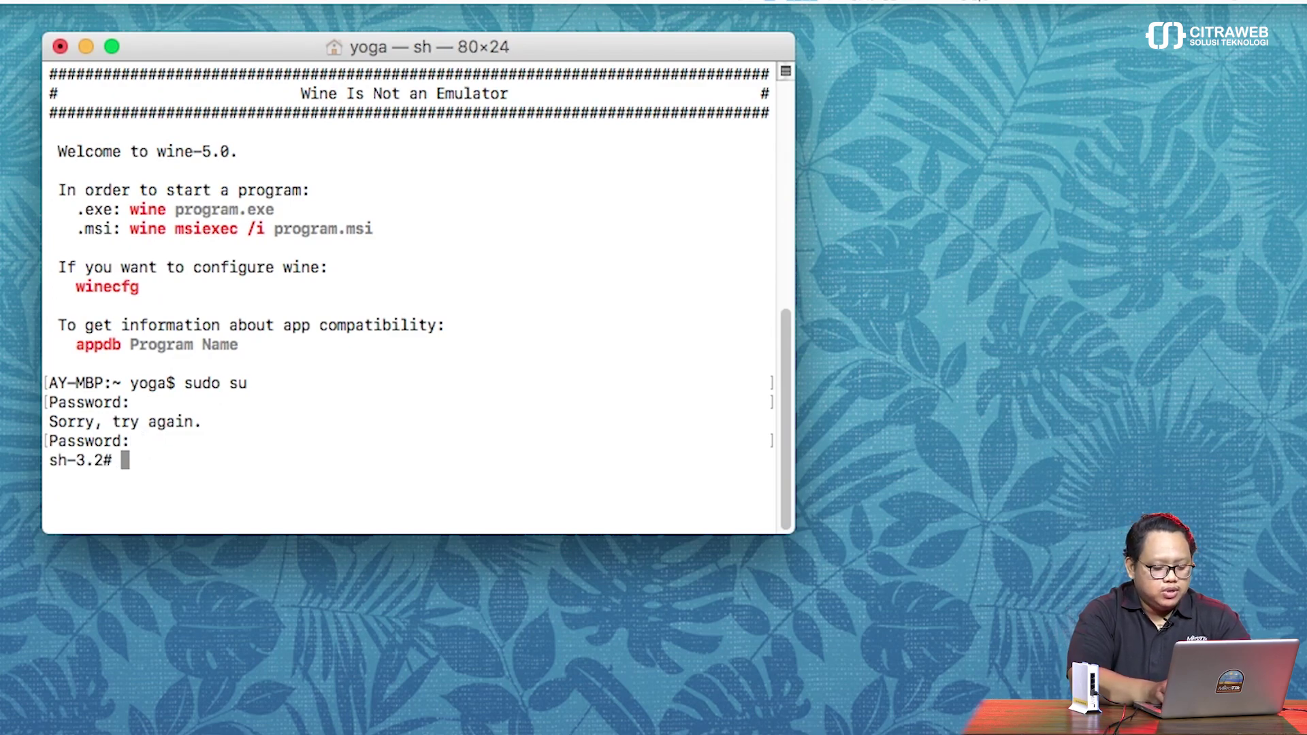
- Launch Netinstall as root with "wine /Applications/mikrotik/netinstall64.exe" and arrange its window beside the terminal
text(wine /)
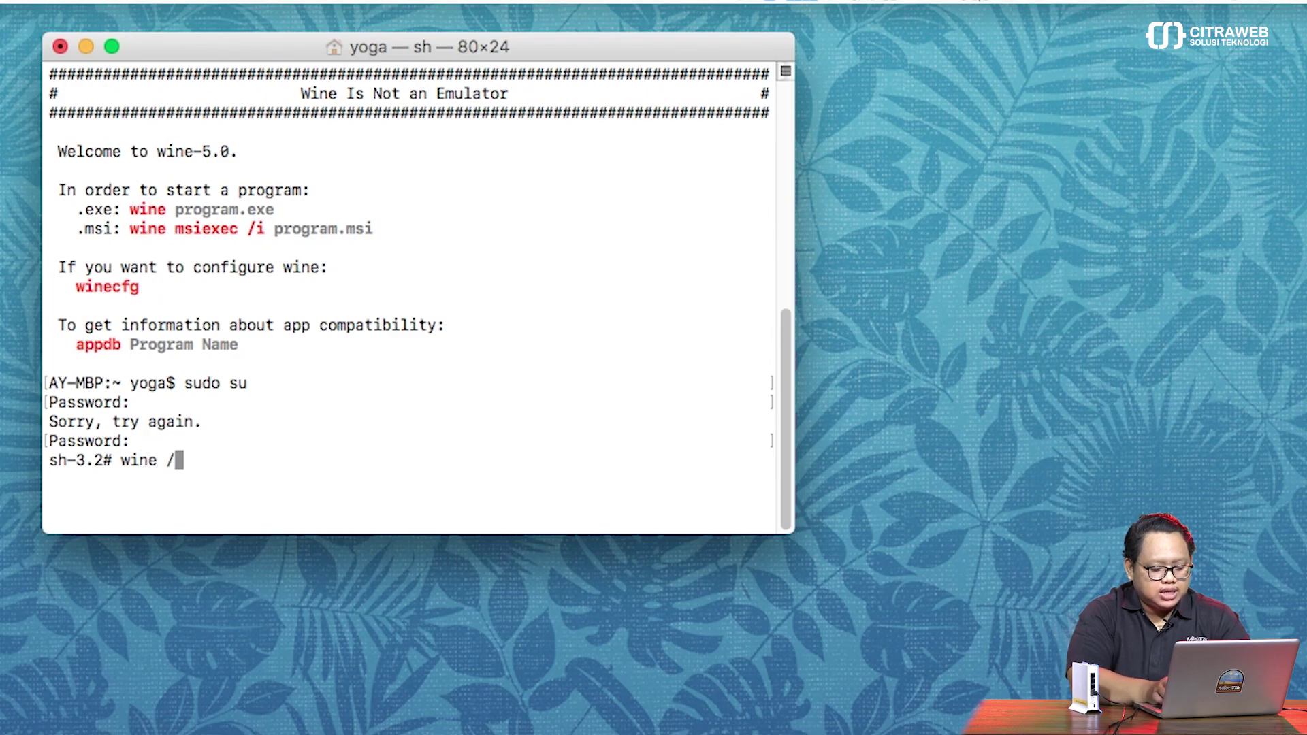
text(Ap)
key(Tab)
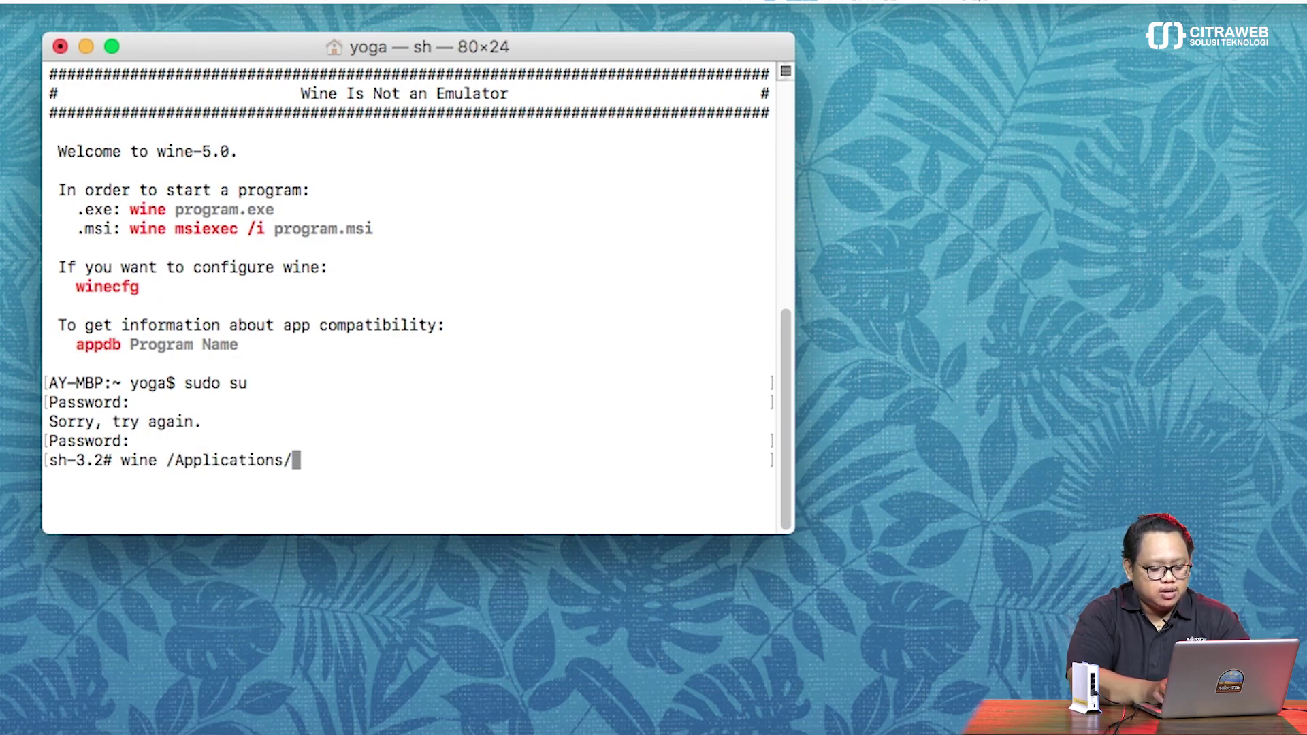
text(mikro)
key(Tab)
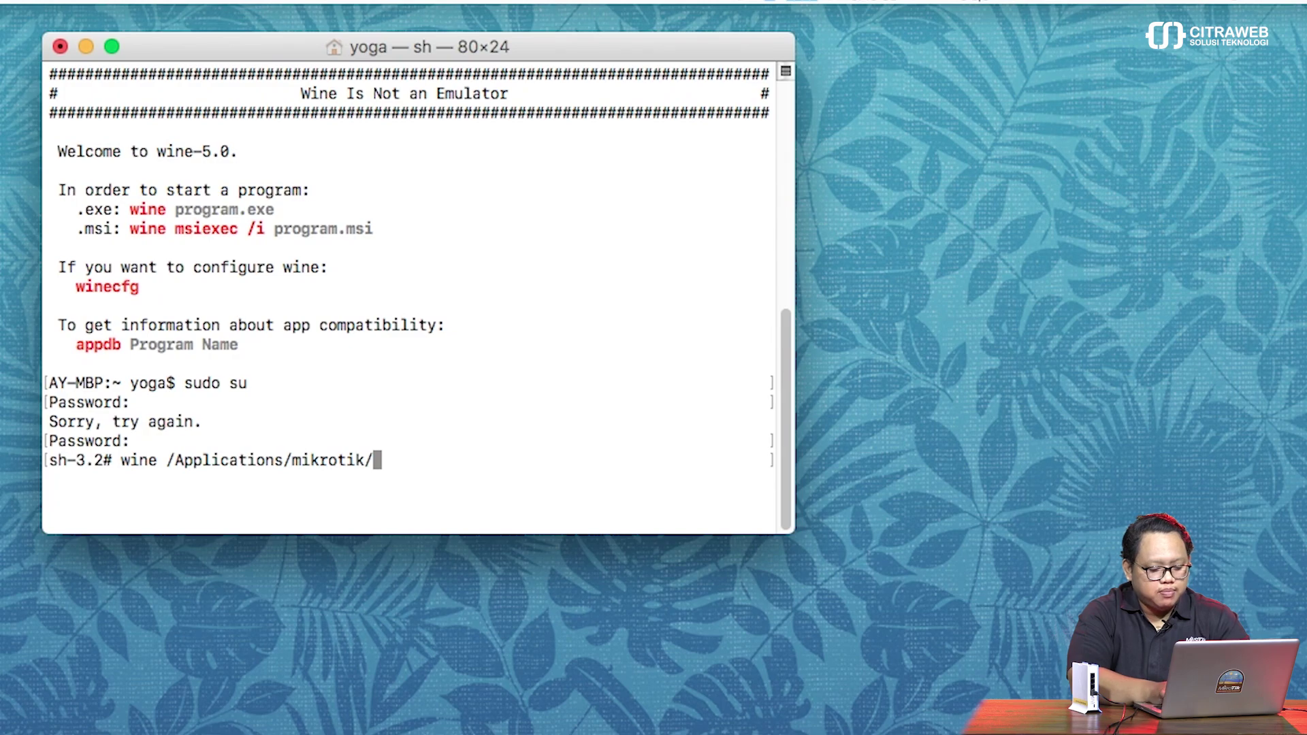
text(netinst)
key(Tab)
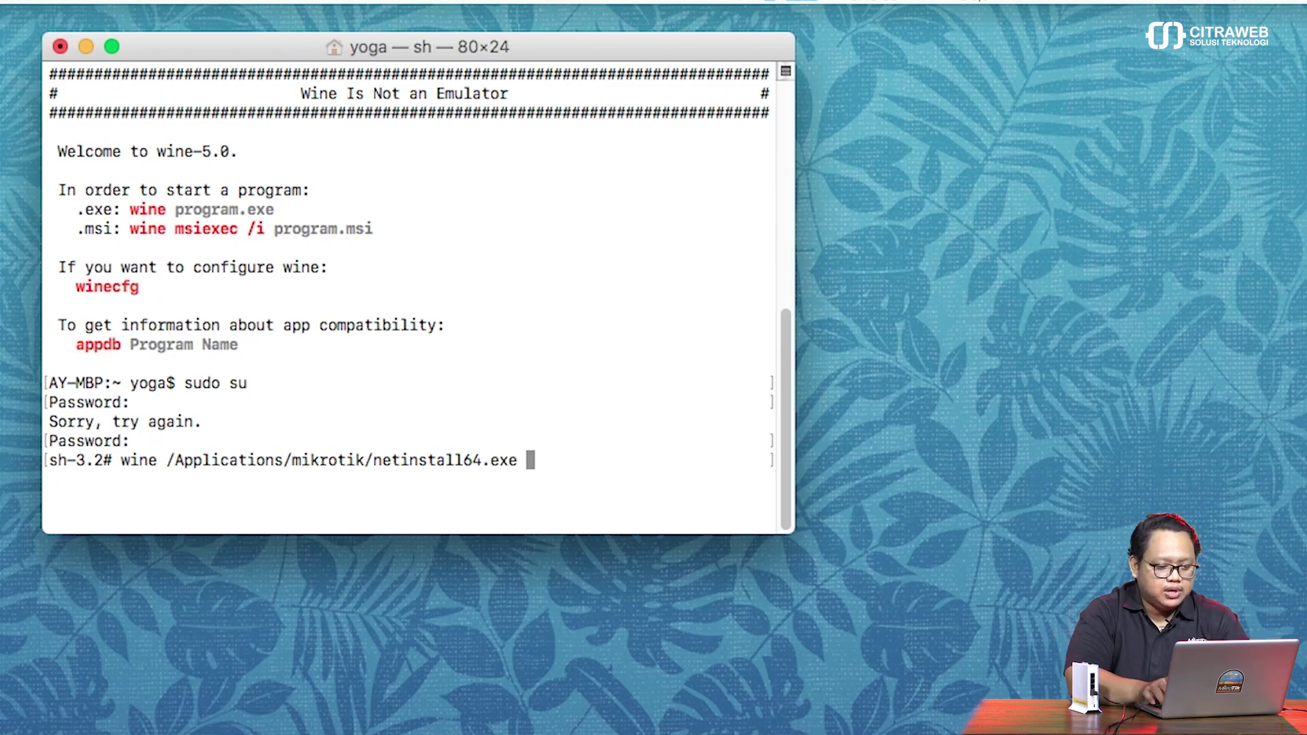
key(Return)
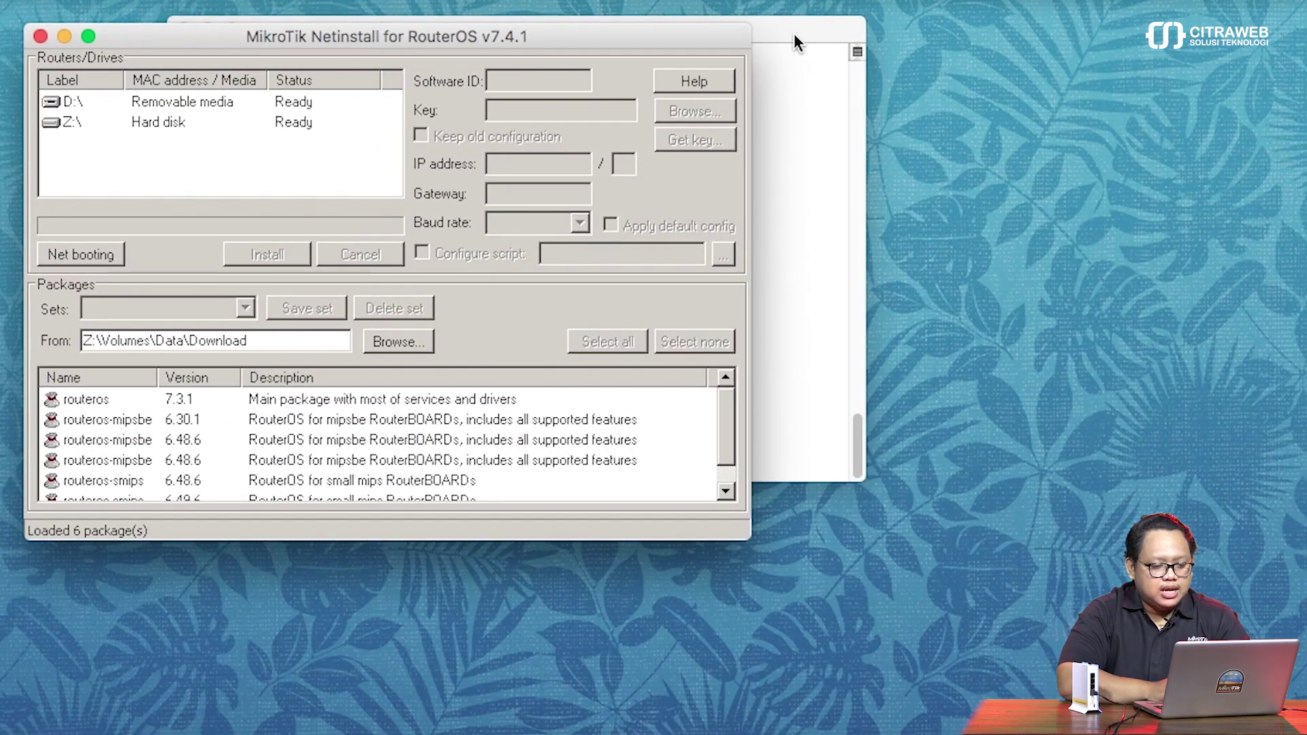
drag(797, 43, 1304, 34)
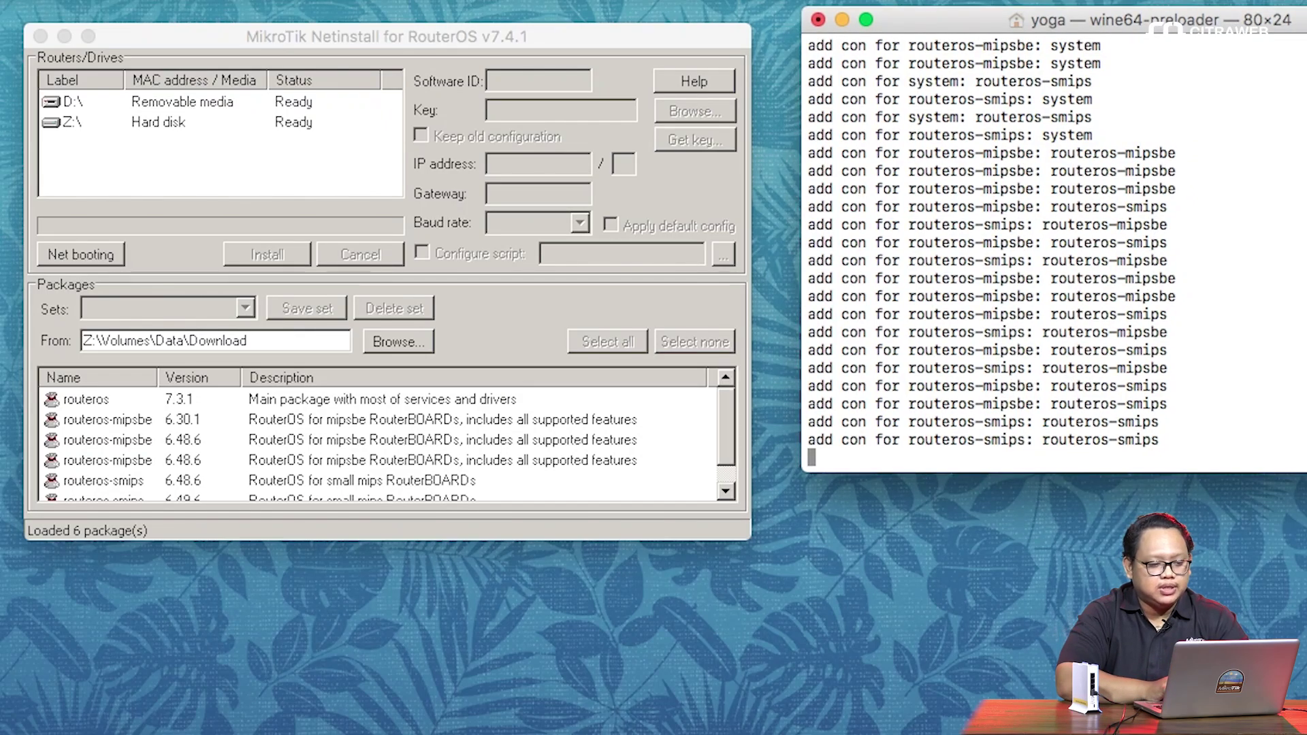
mouse_move(685, 42)
mouse_down()
mouse_move(712, 23)
mouse_move(683, 26)
mouse_up()
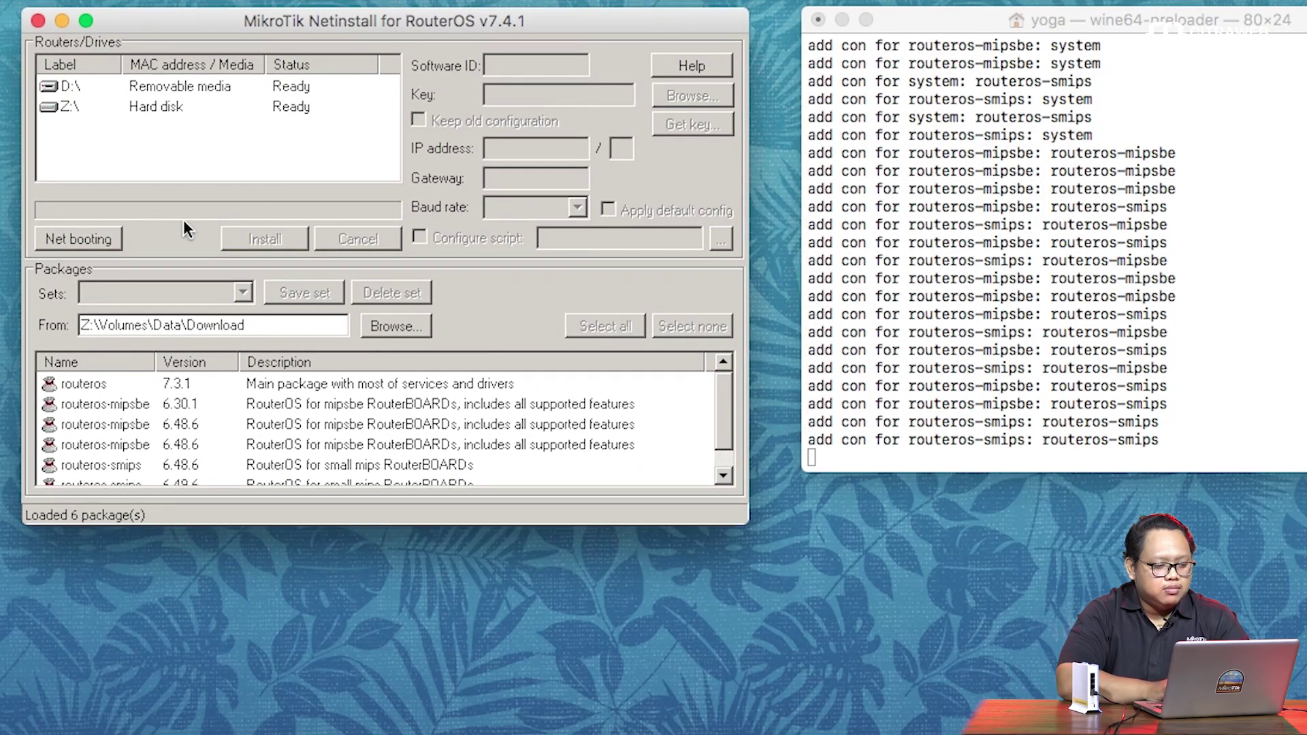
- Confirm the net booting settings with the boot server enabled and client IP address 192.168.30.2
click(102, 244)
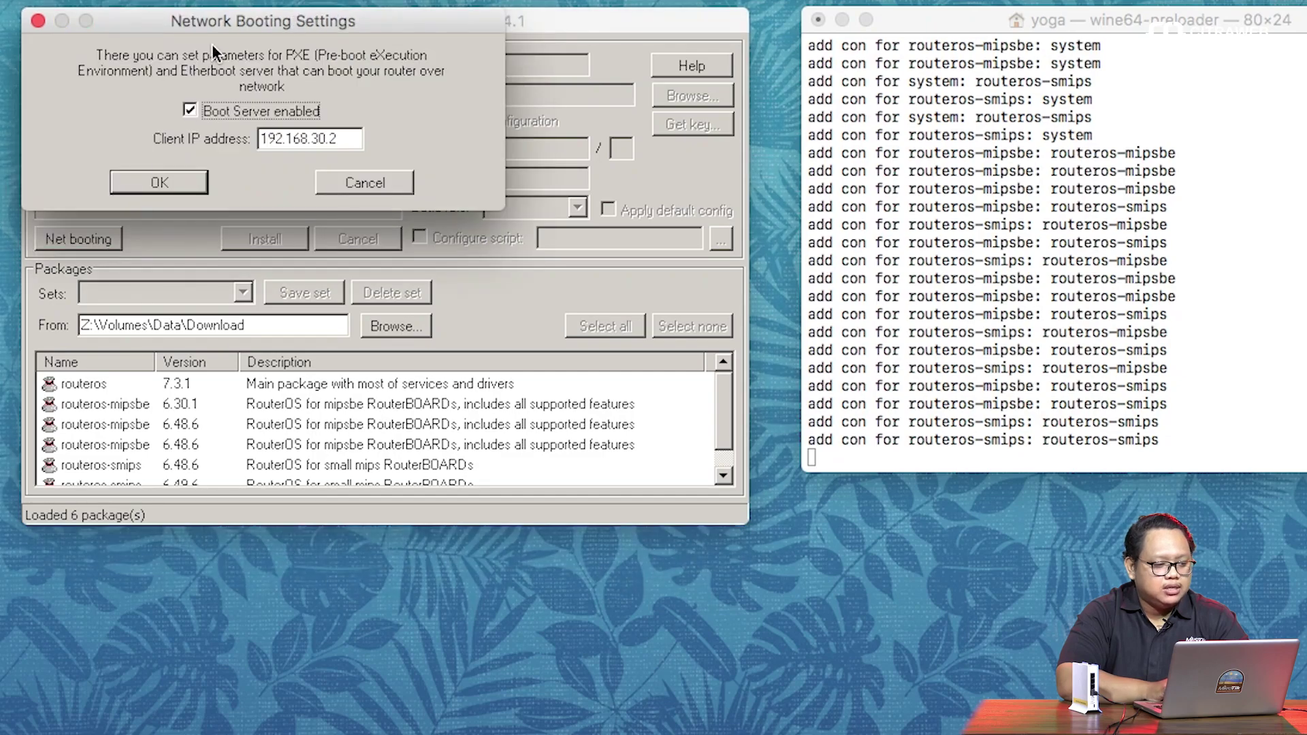
drag(217, 23, 247, 55)
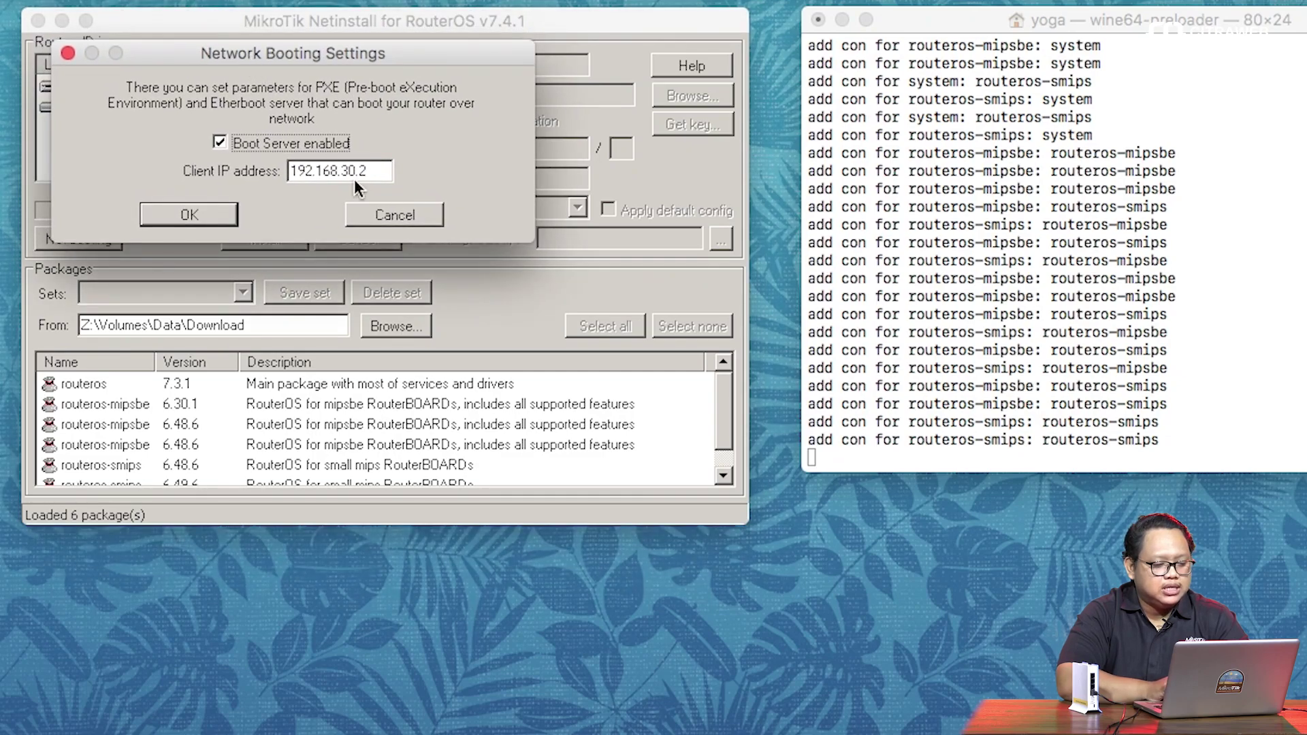
click(373, 176)
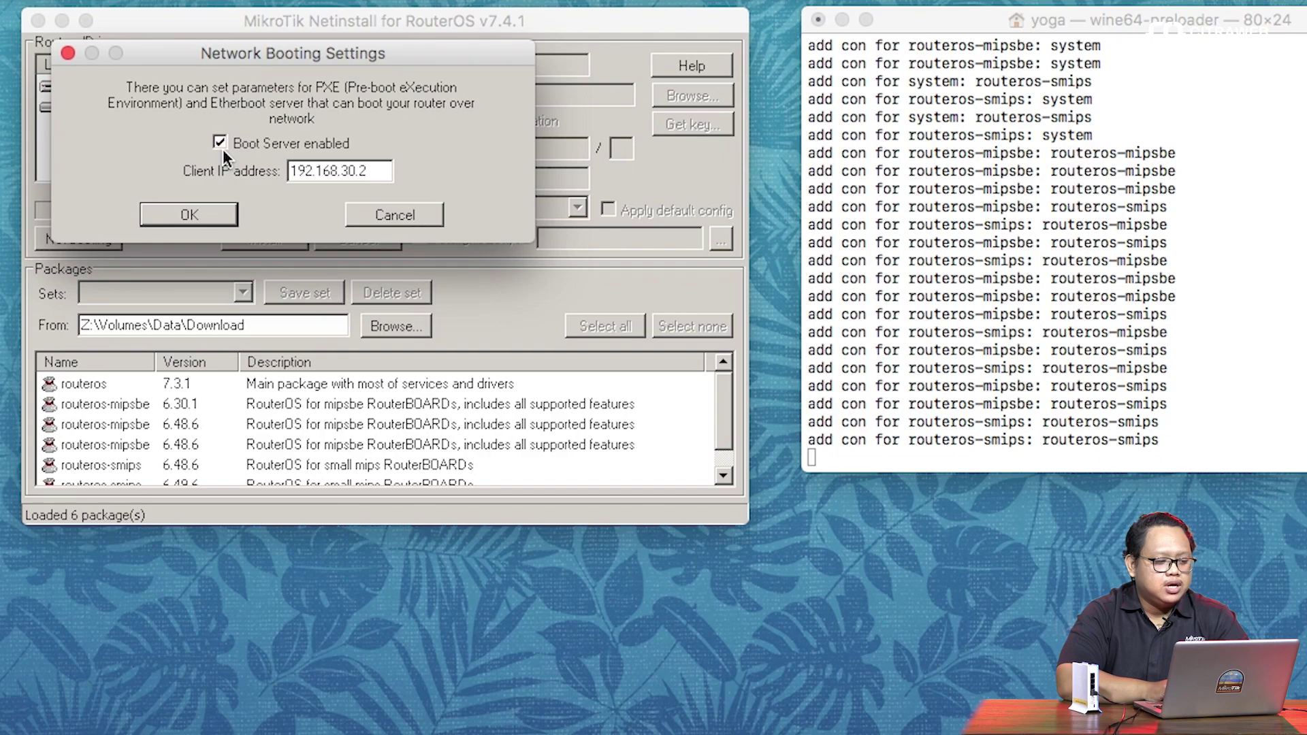
click(207, 211)
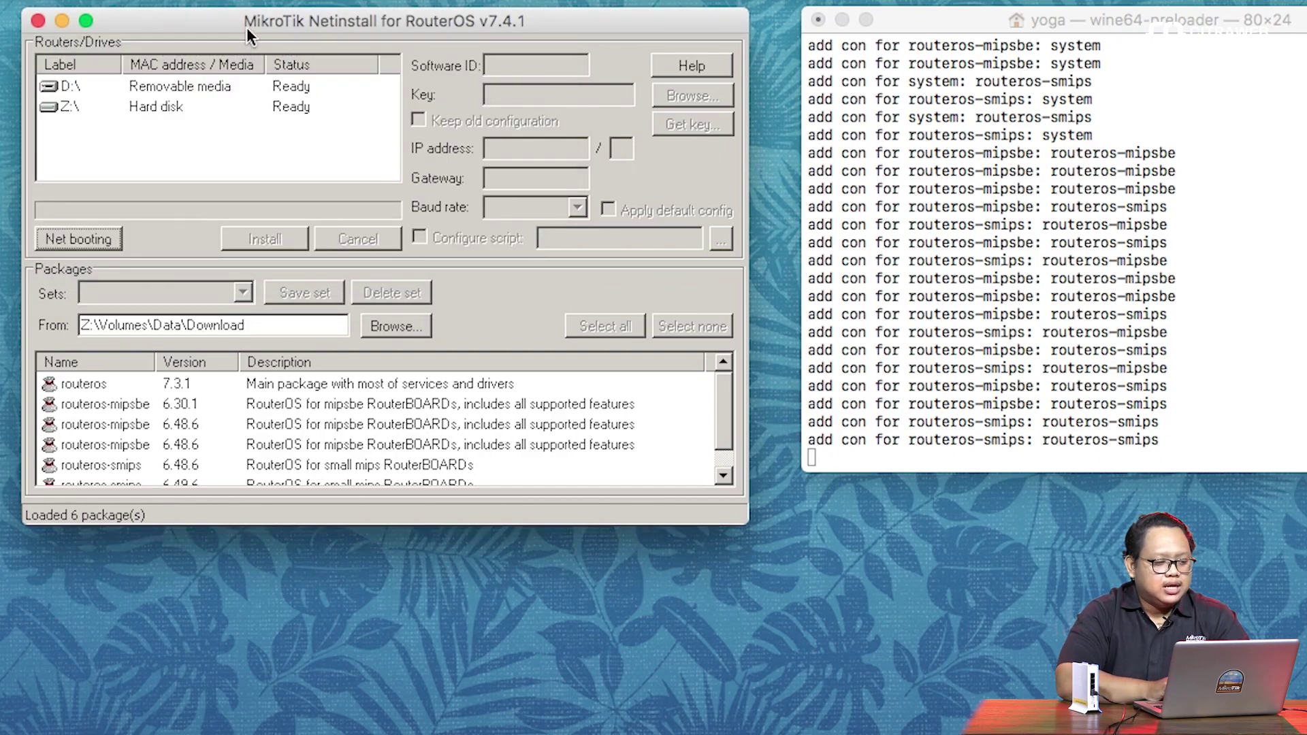
drag(247, 23, 250, 24)
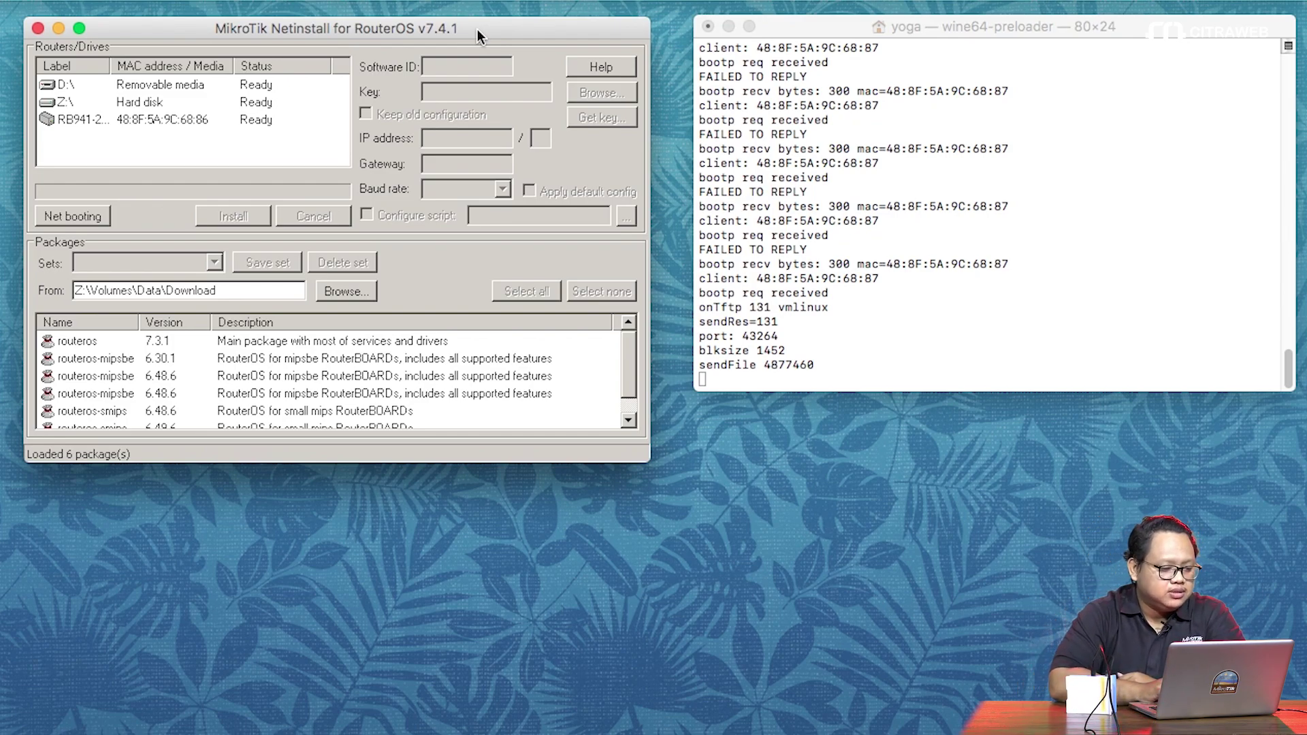
- Select the detected RB941 router and install the routeros-smips 6.48.6 package on it
click(193, 121)
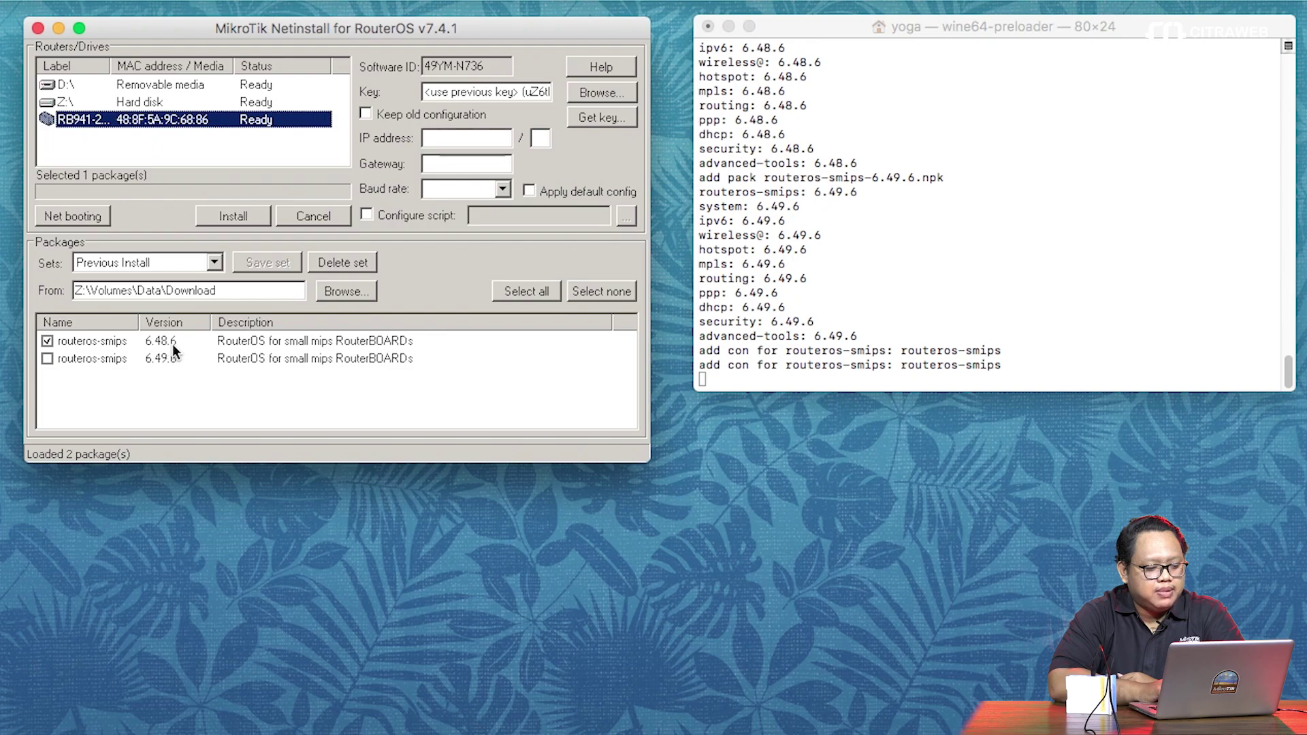
click(47, 341)
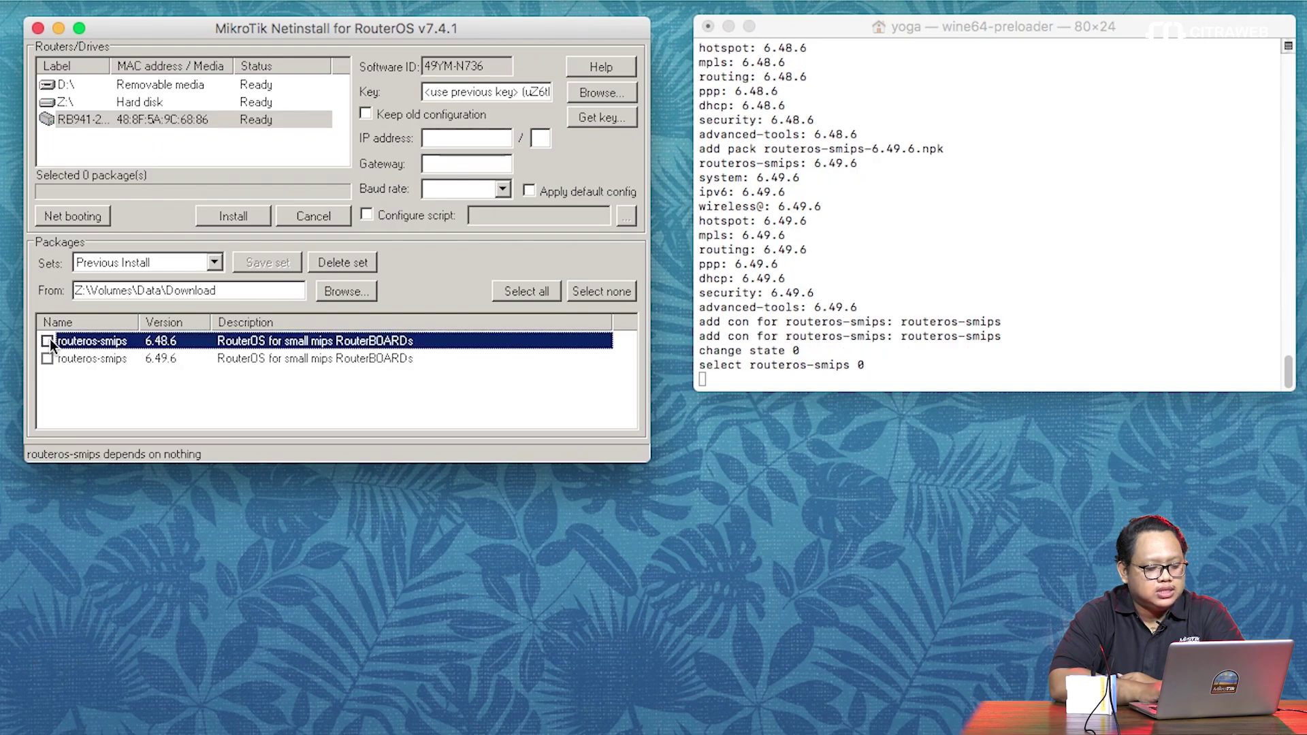
click(50, 340)
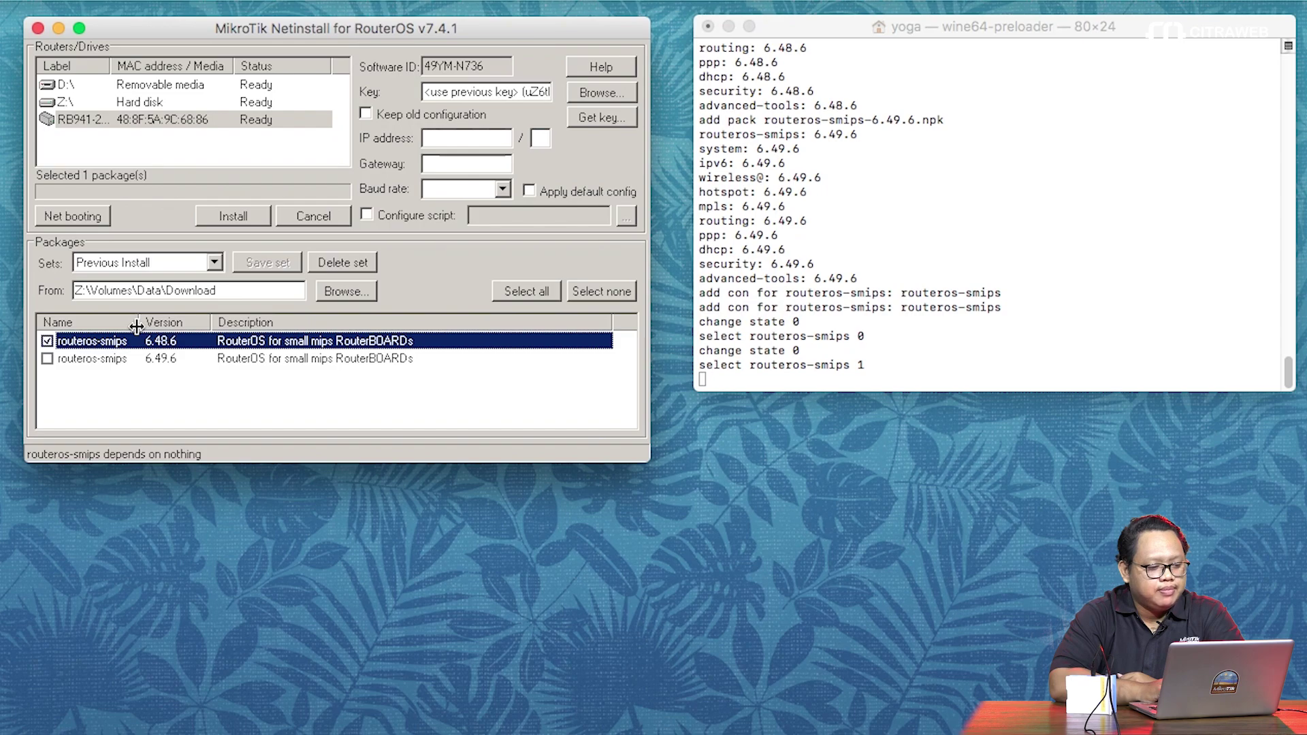
click(188, 120)
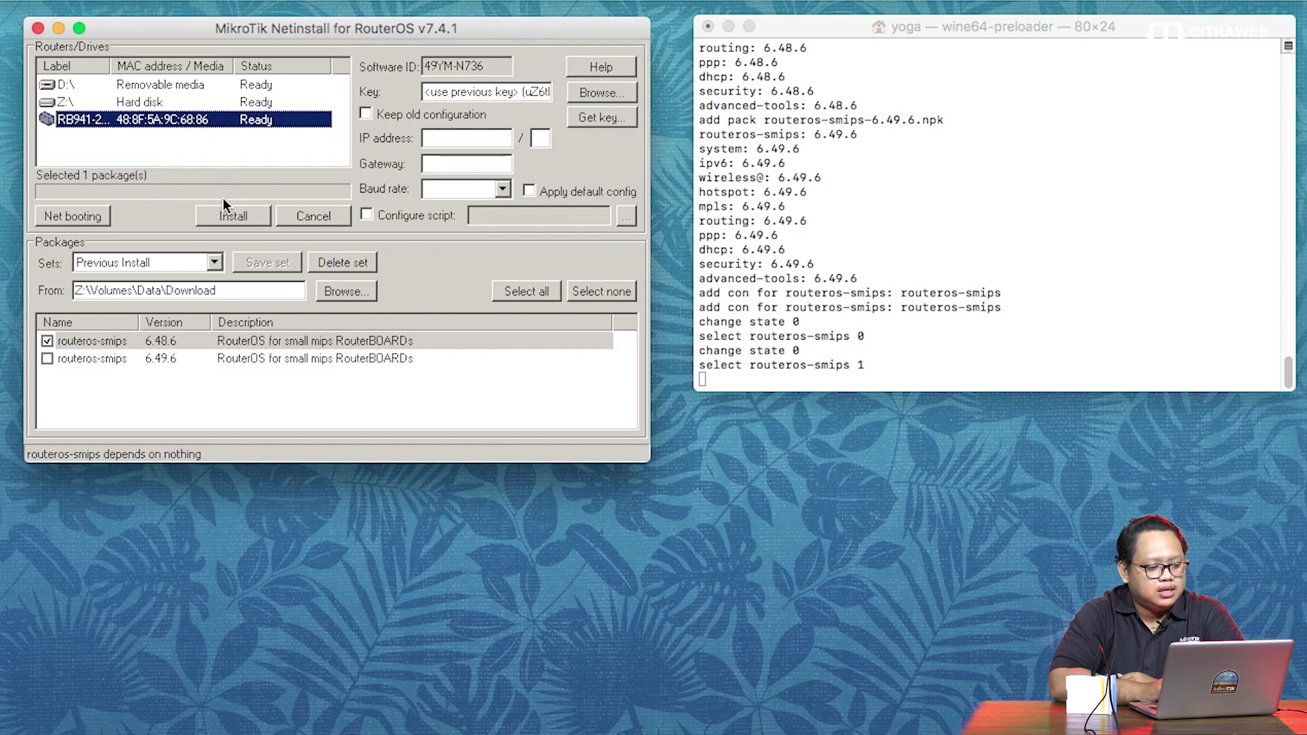
click(225, 217)
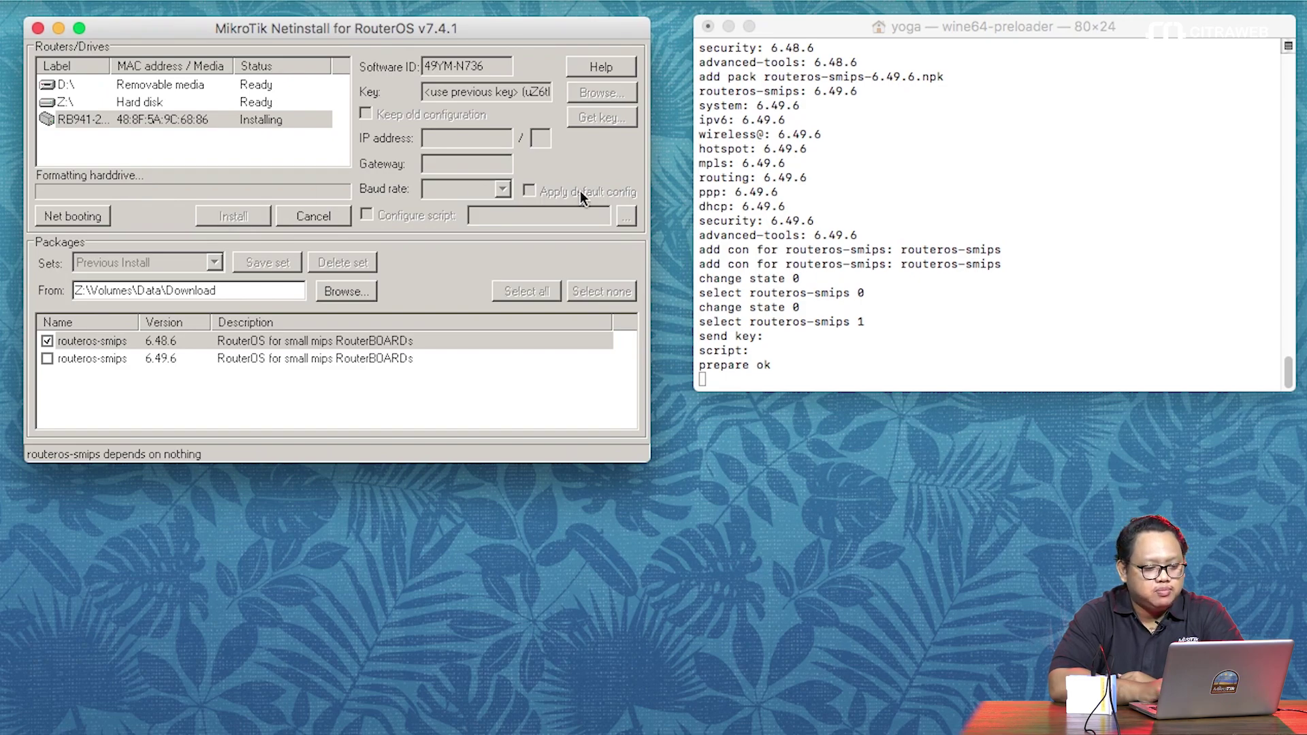
- Shift the terminal window slightly and minimize both the Netinstall and terminal windows
drag(833, 30, 807, 30)
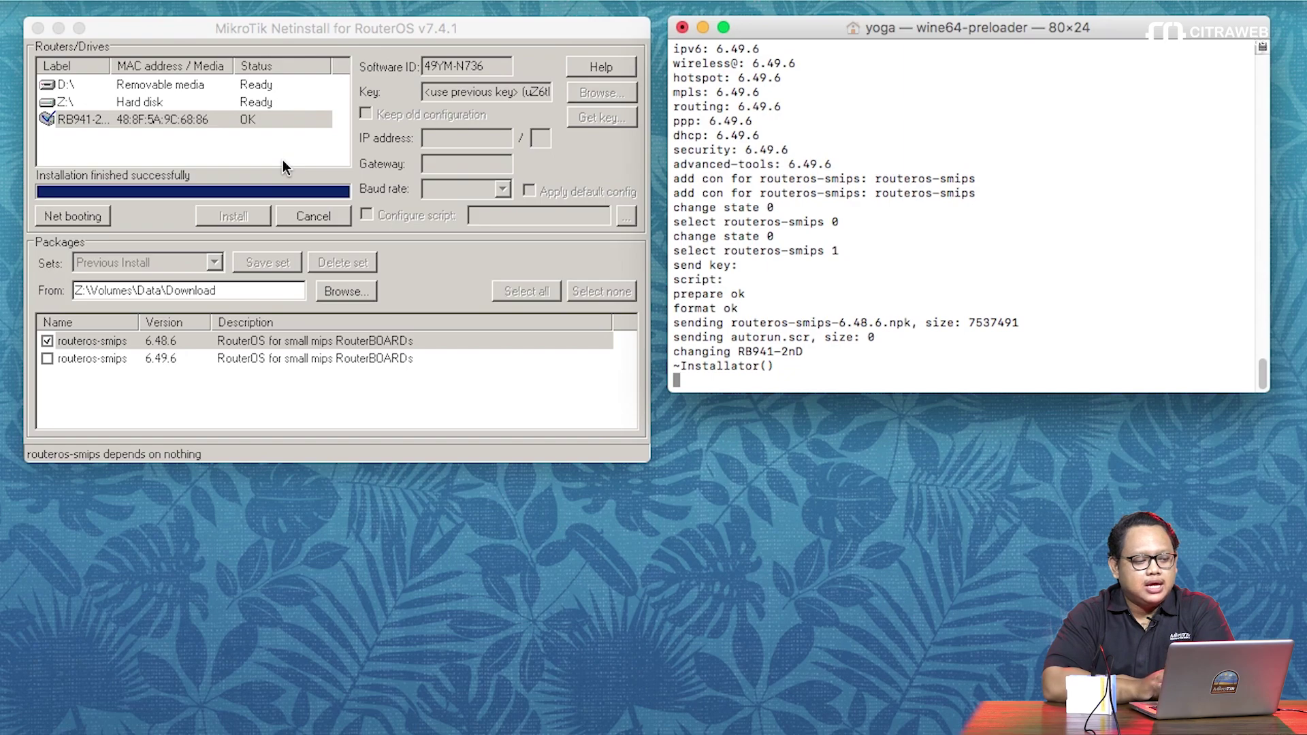
click(58, 29)
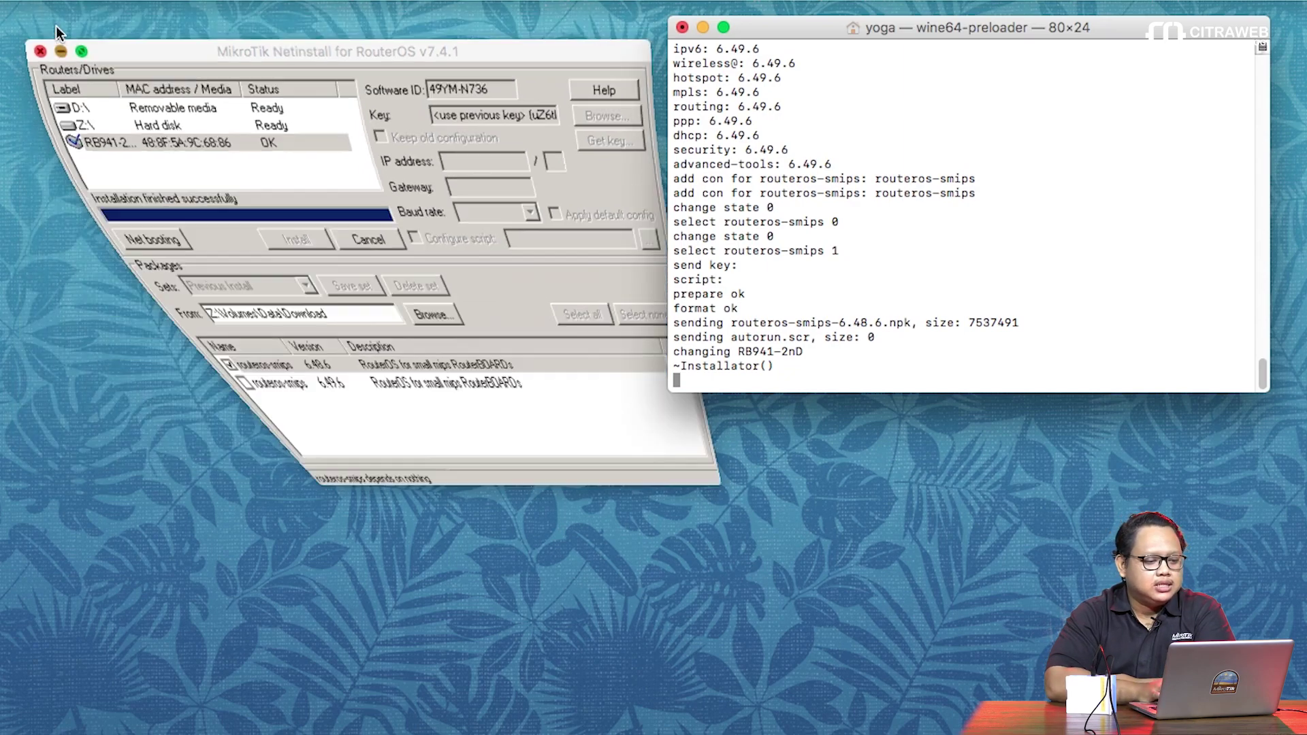
click(703, 28)
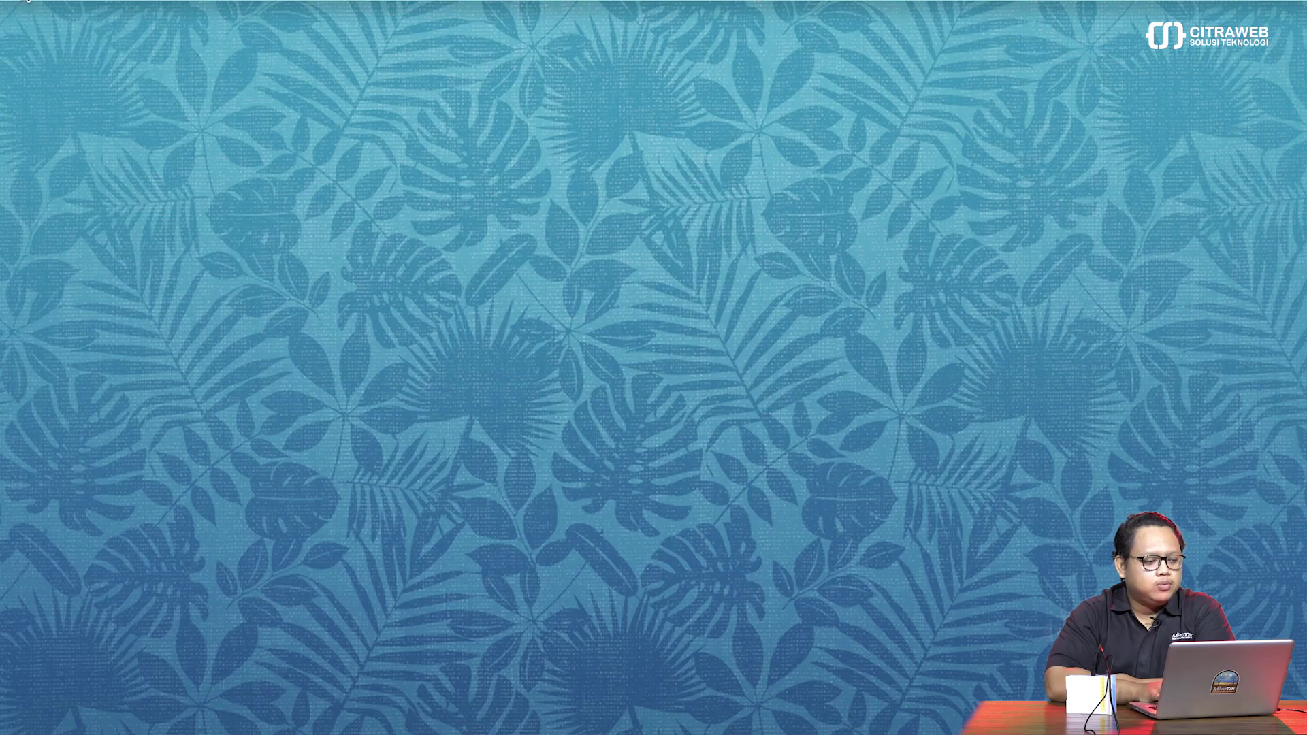
- Show the About This Mac system overview and move its window aside
click(27, 3)
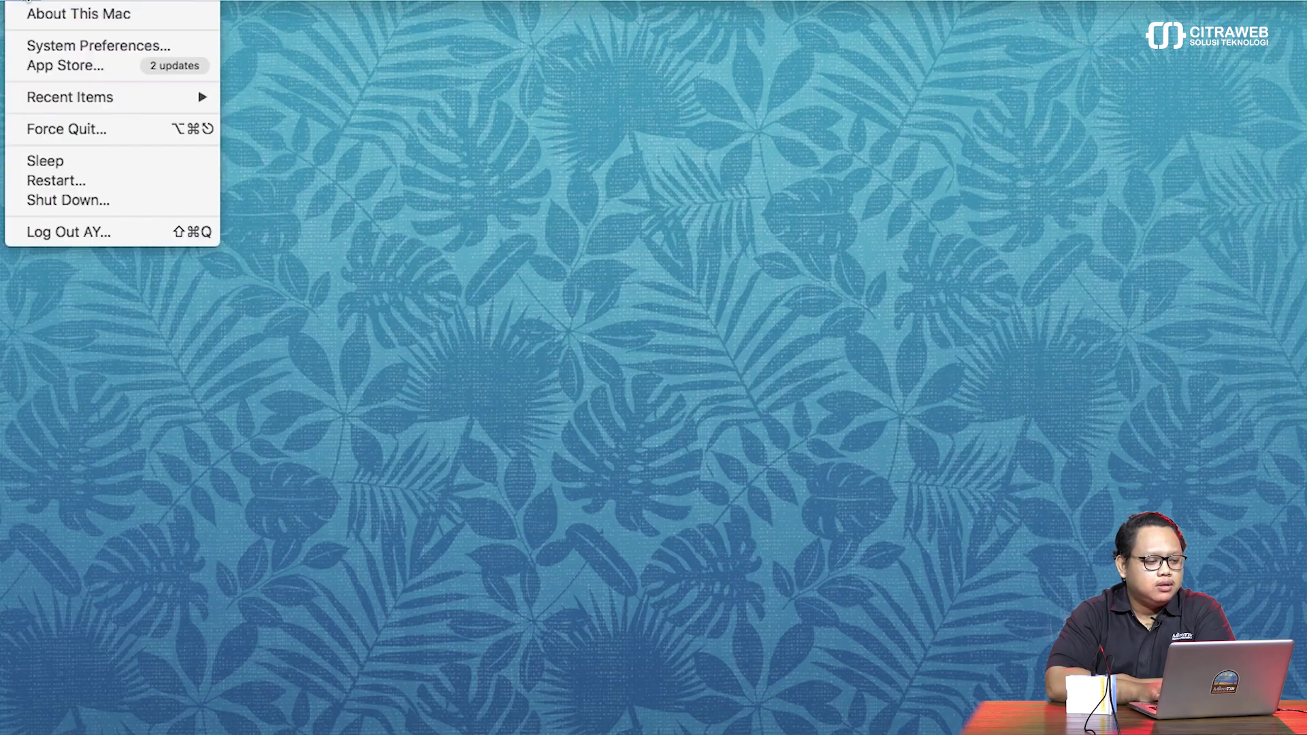
click(48, 15)
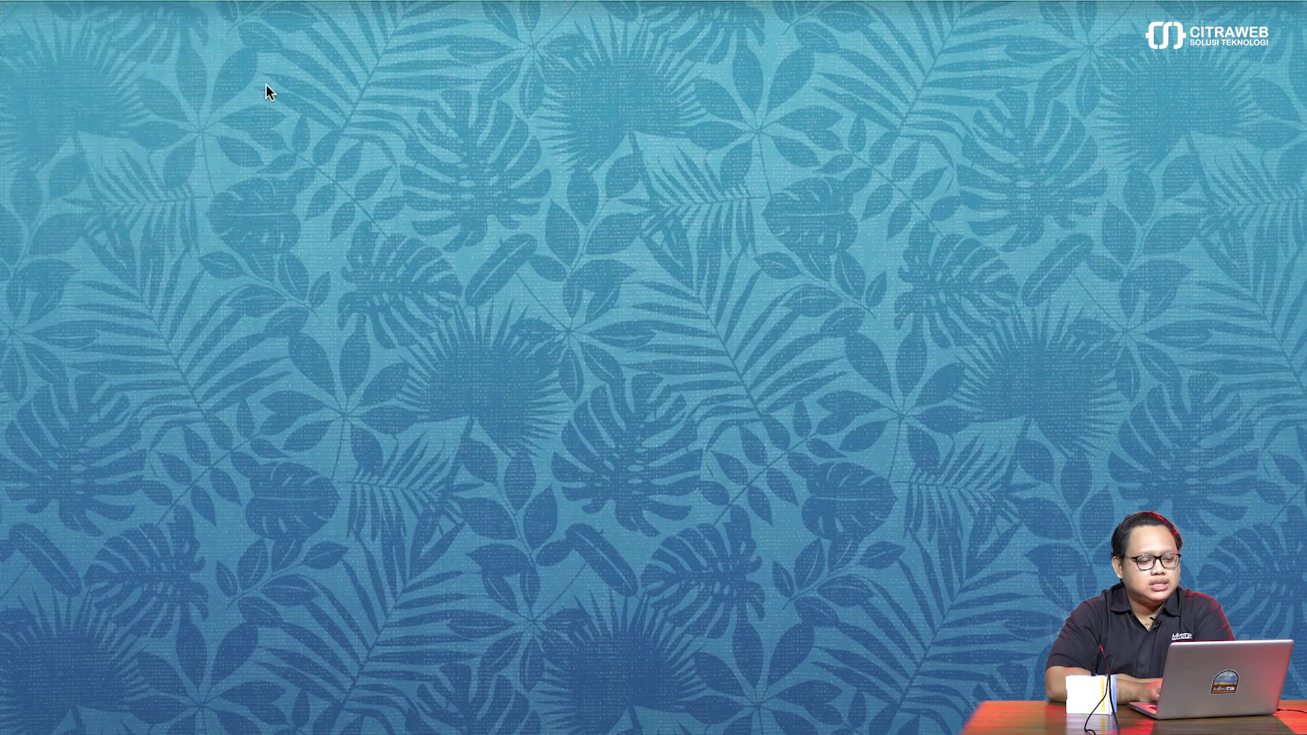
drag(431, 143, 345, 56)
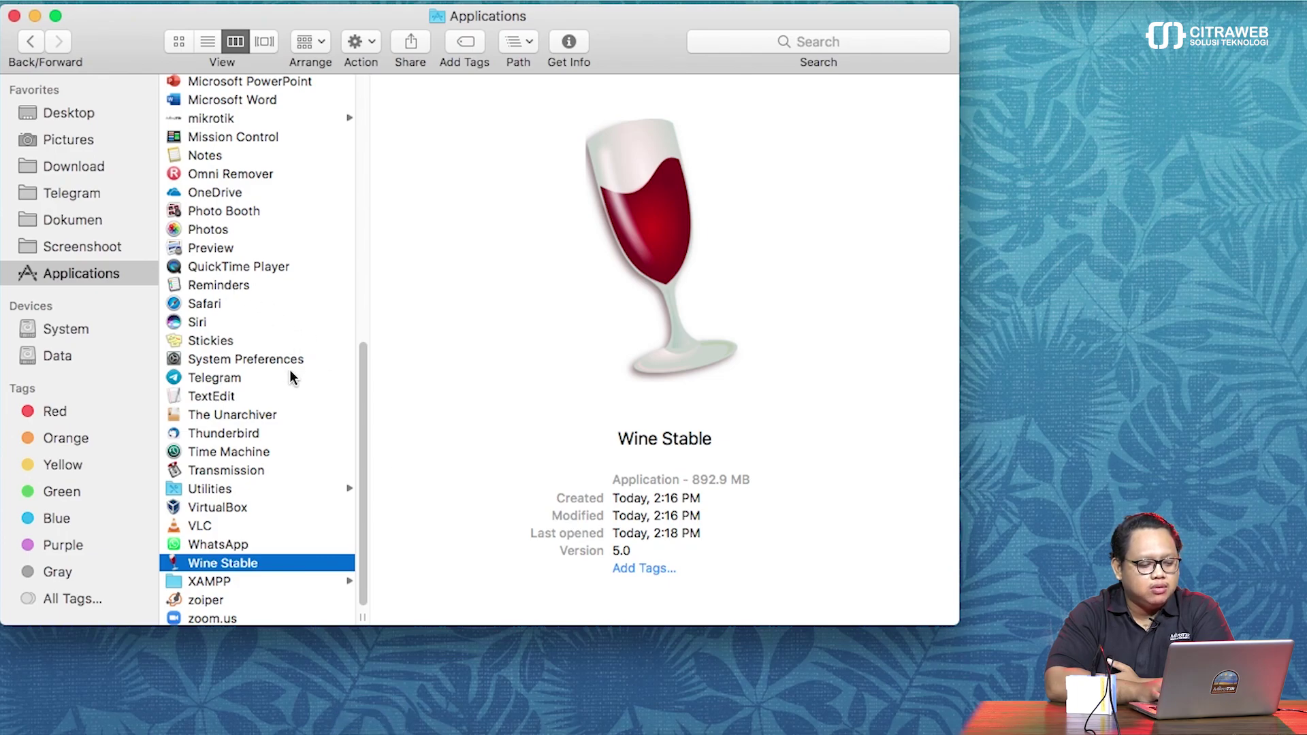
- Find the mikrotik folder in Applications and open its winbox64.exe with Wine Stable
drag(363, 360, 379, 226)
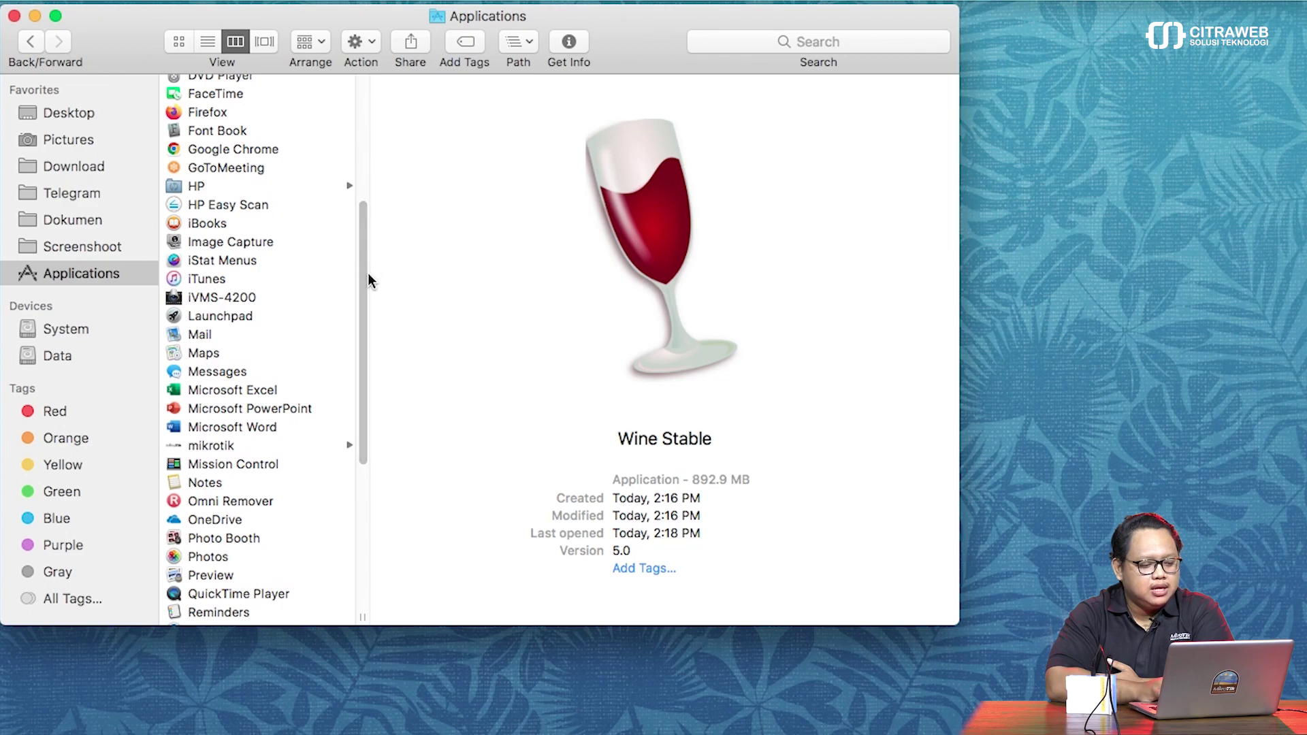
drag(366, 275, 359, 349)
click(288, 269)
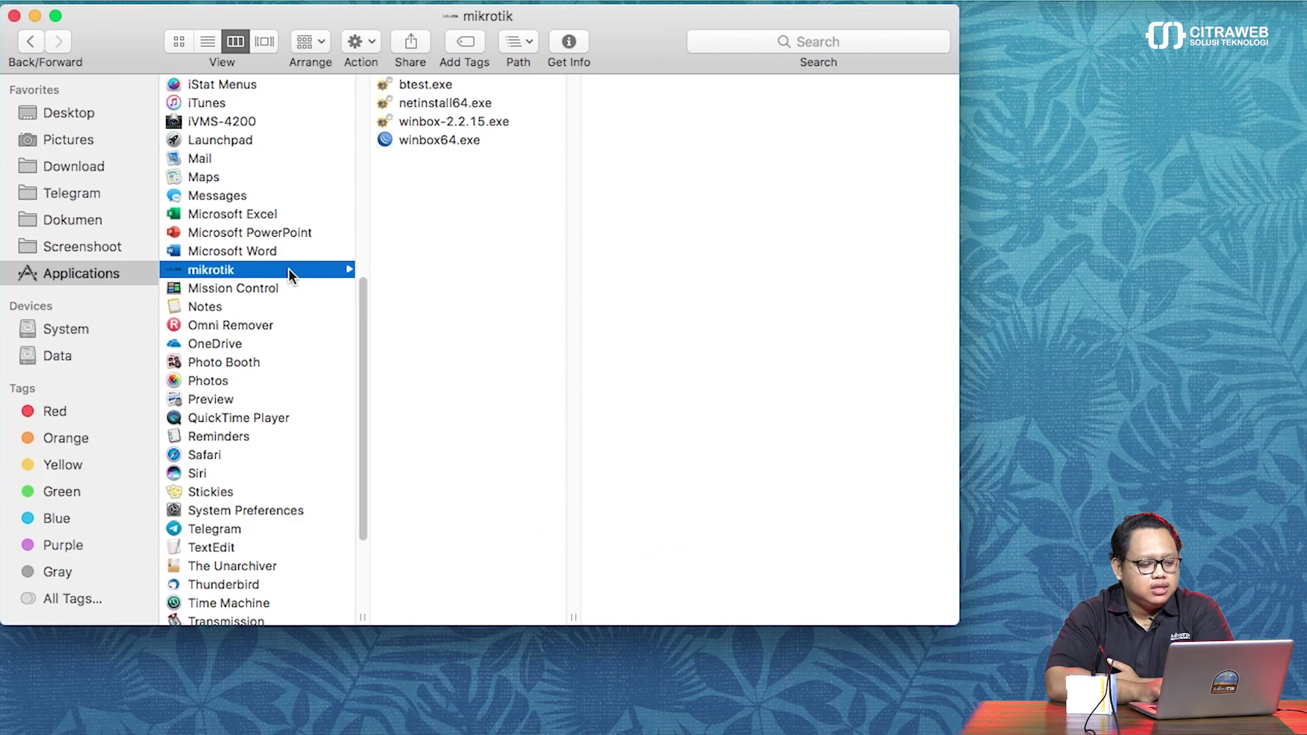
click(447, 145)
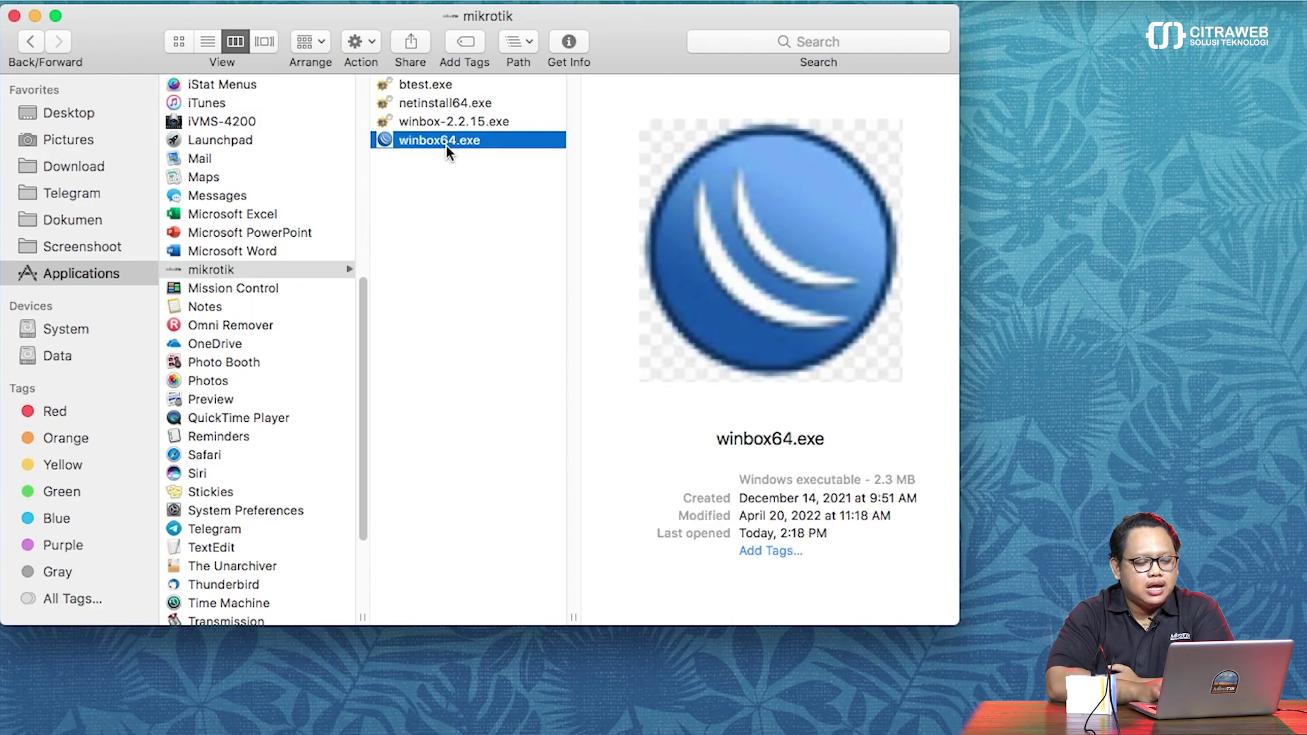
right_click(447, 145)
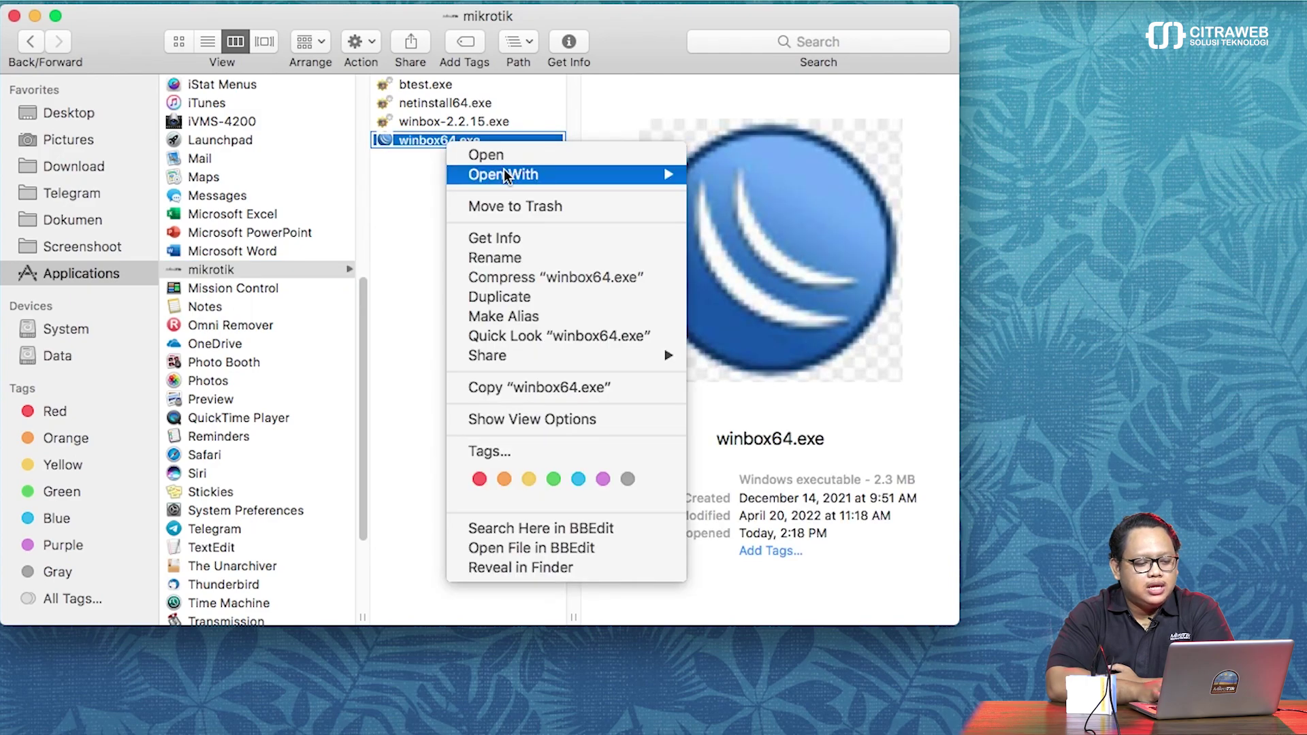
mouse_move(503, 171)
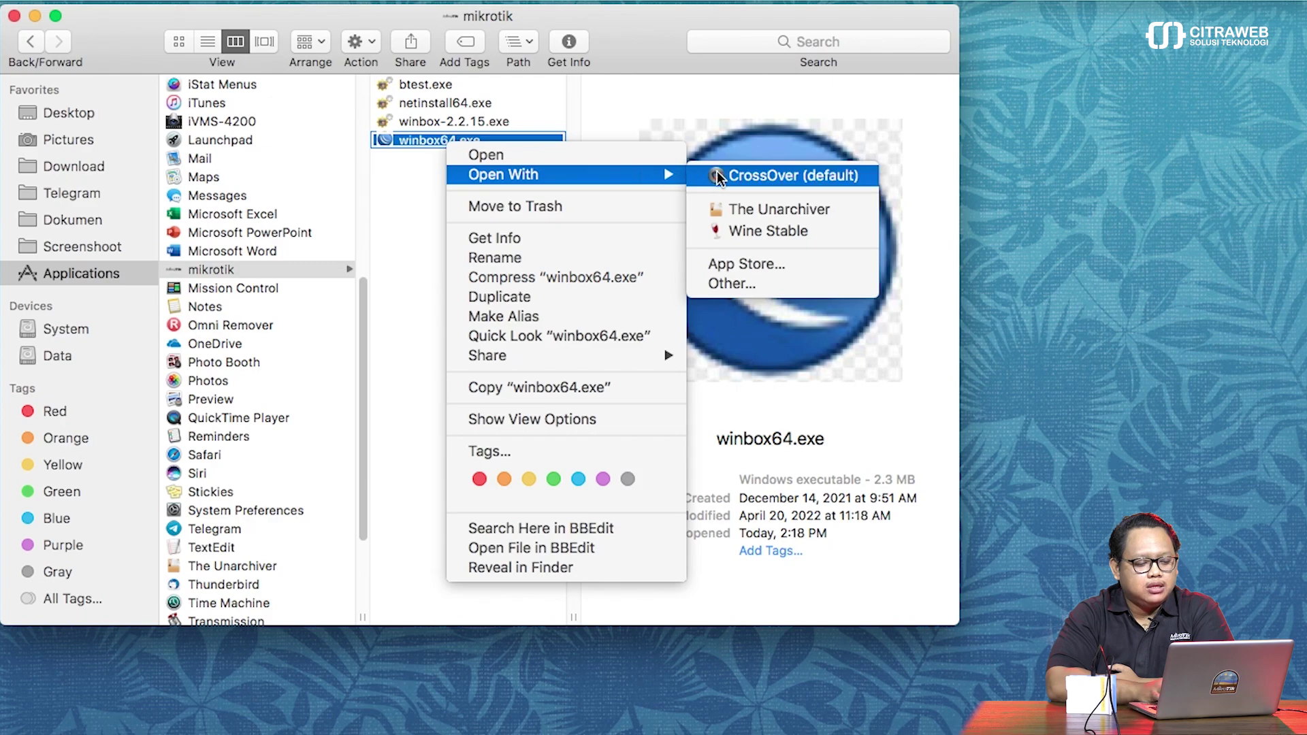
click(743, 232)
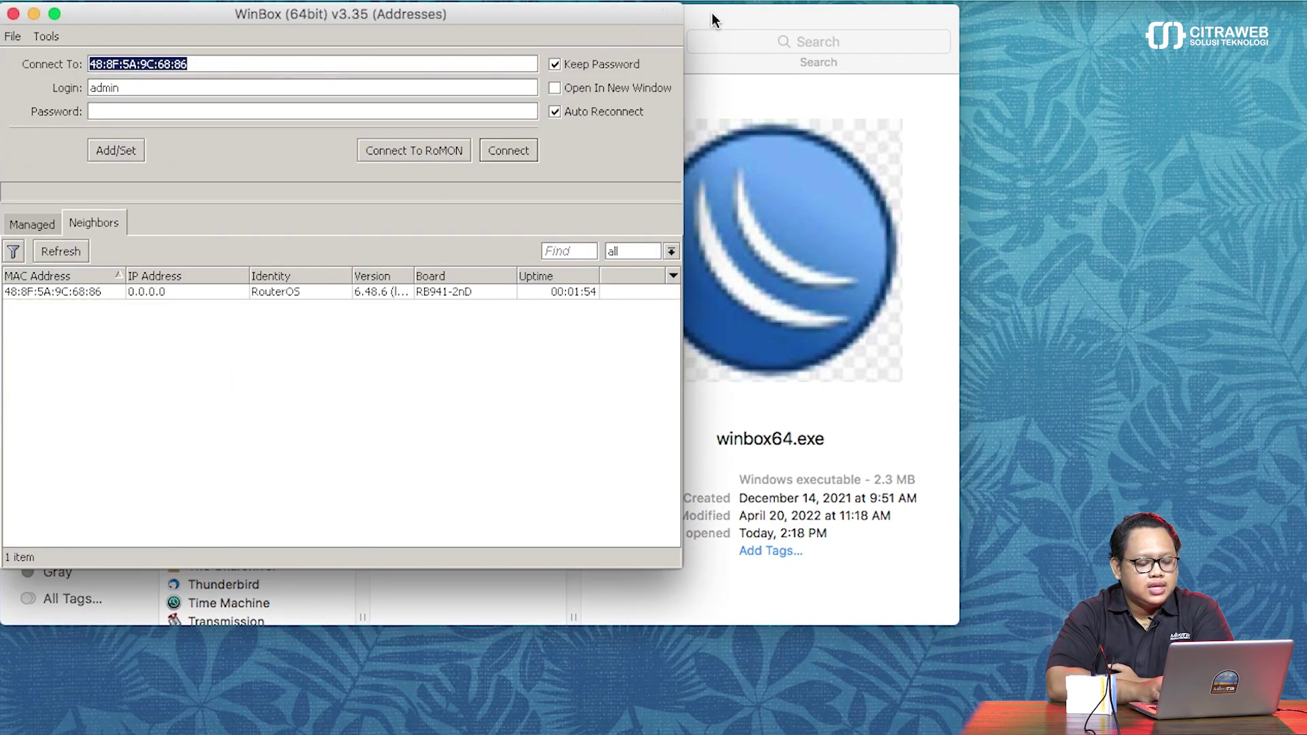
- Minimize the Finder window and reposition the WinBox window on the desktop
click(712, 13)
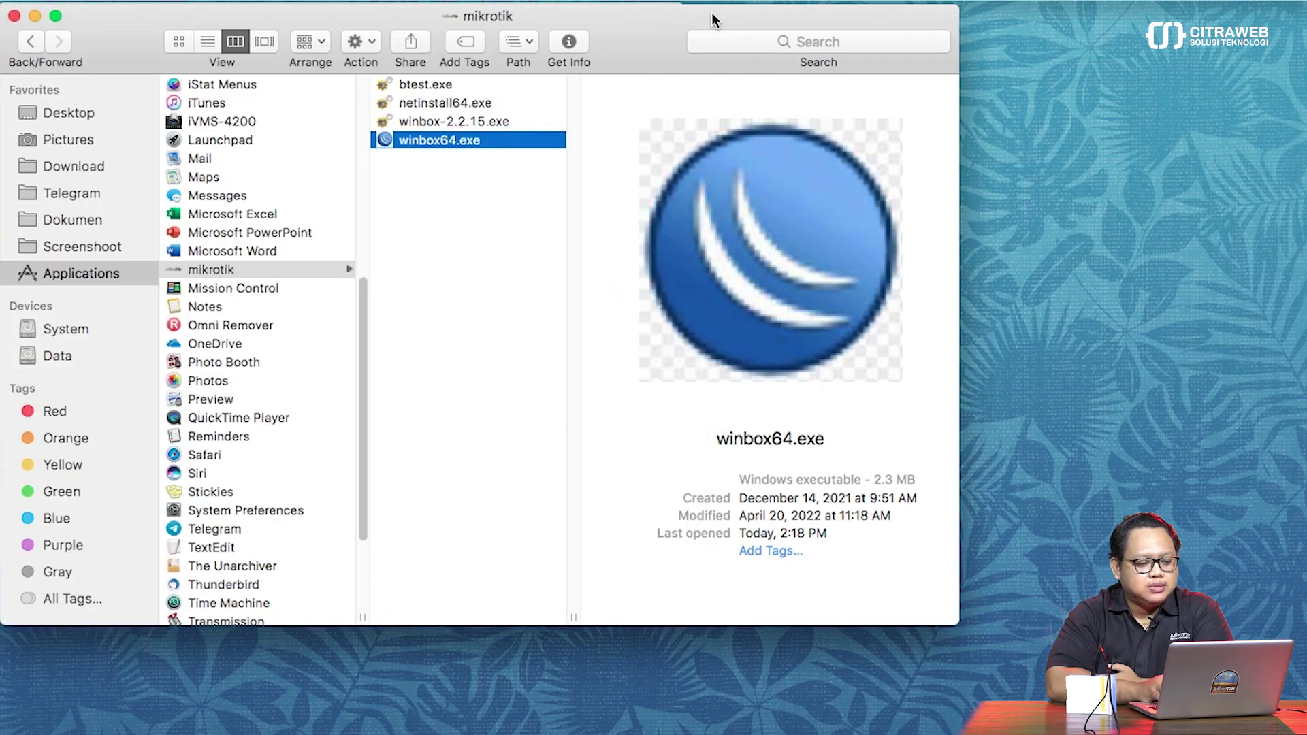
click(35, 16)
drag(242, 9, 283, 19)
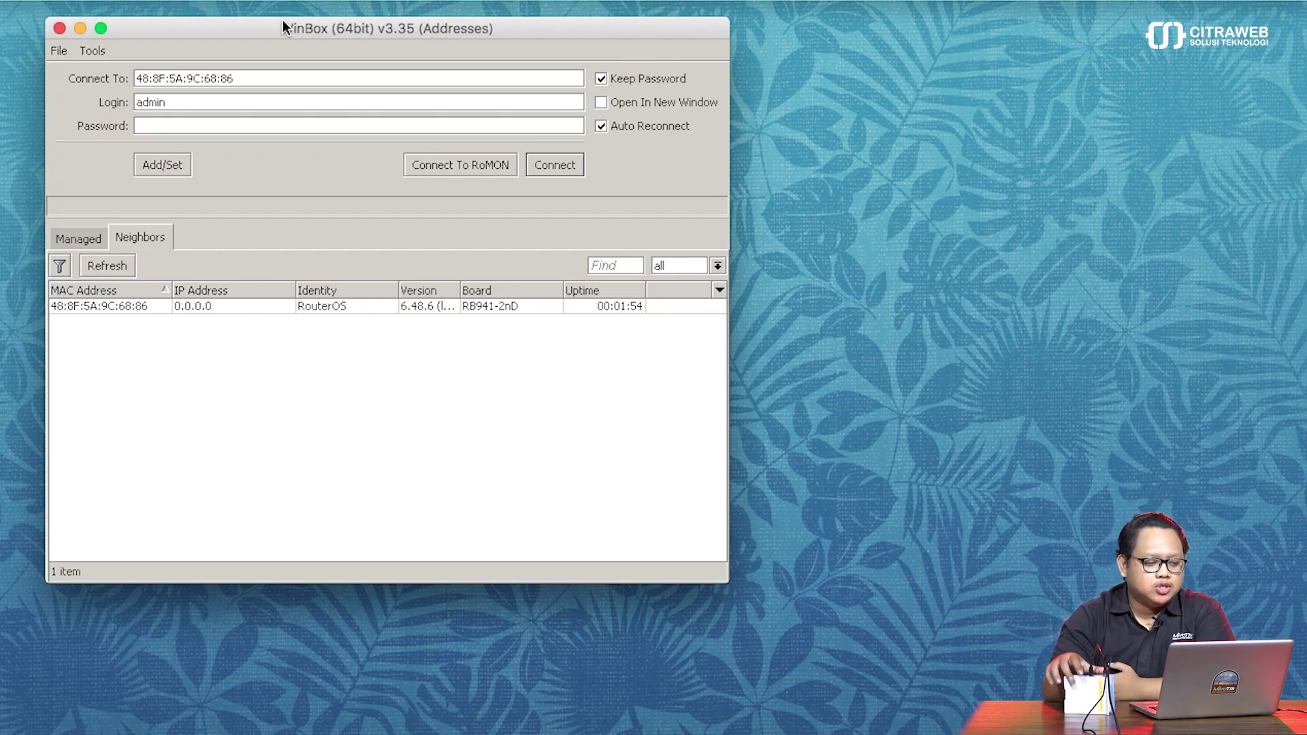
- Refresh the WinBox neighbor list and connect to the RB941-2nD router by its MAC address as admin with an empty password
click(123, 268)
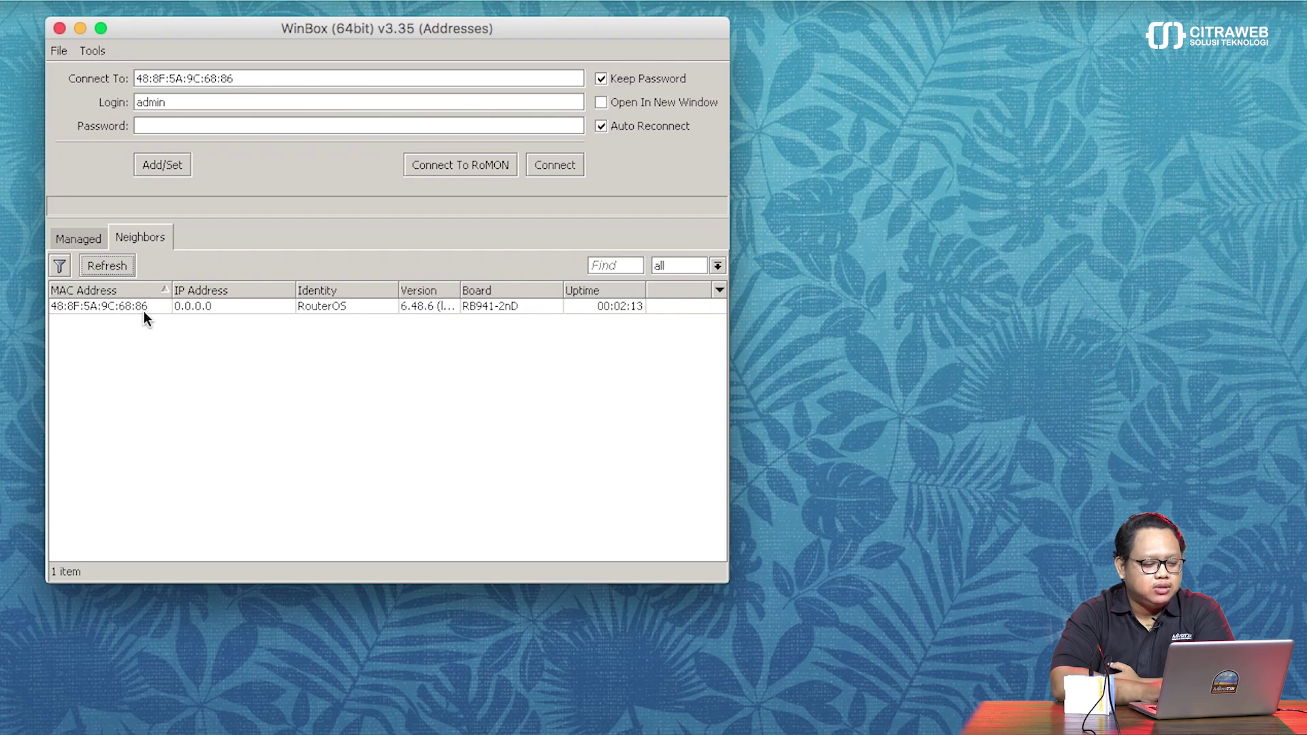
click(121, 307)
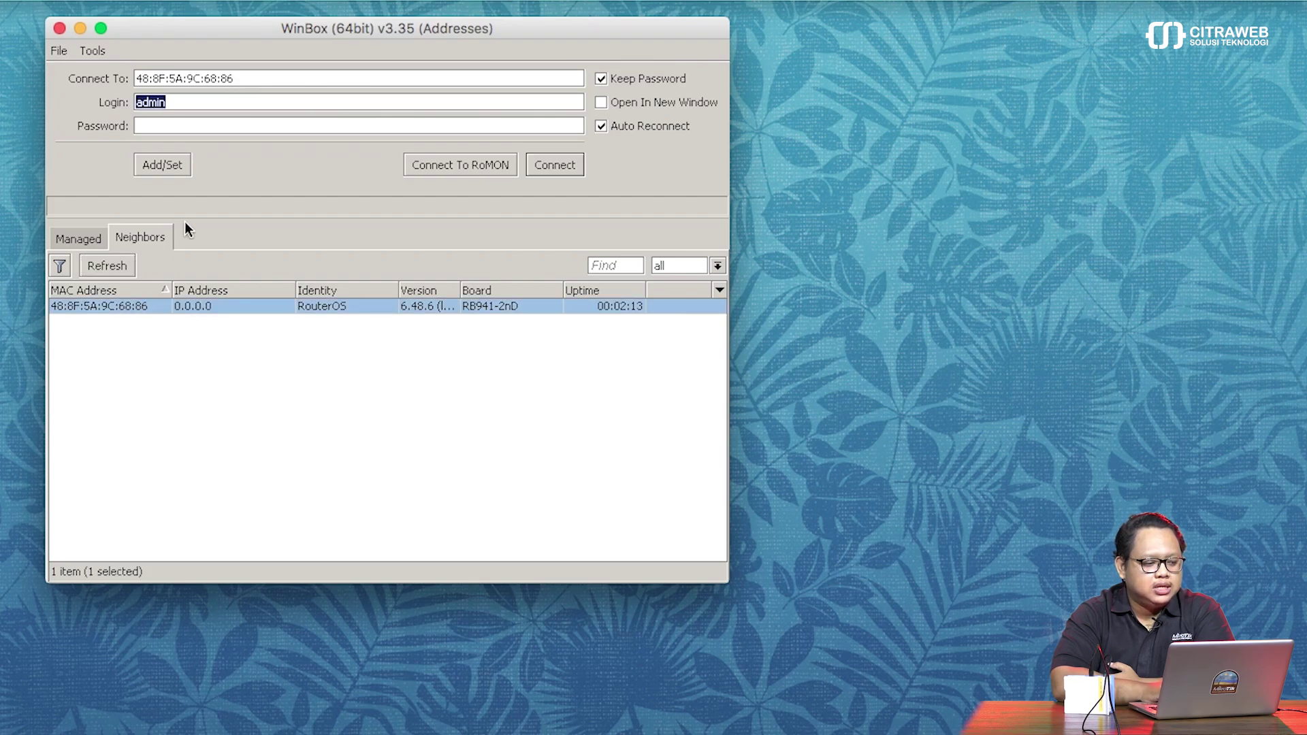
click(202, 99)
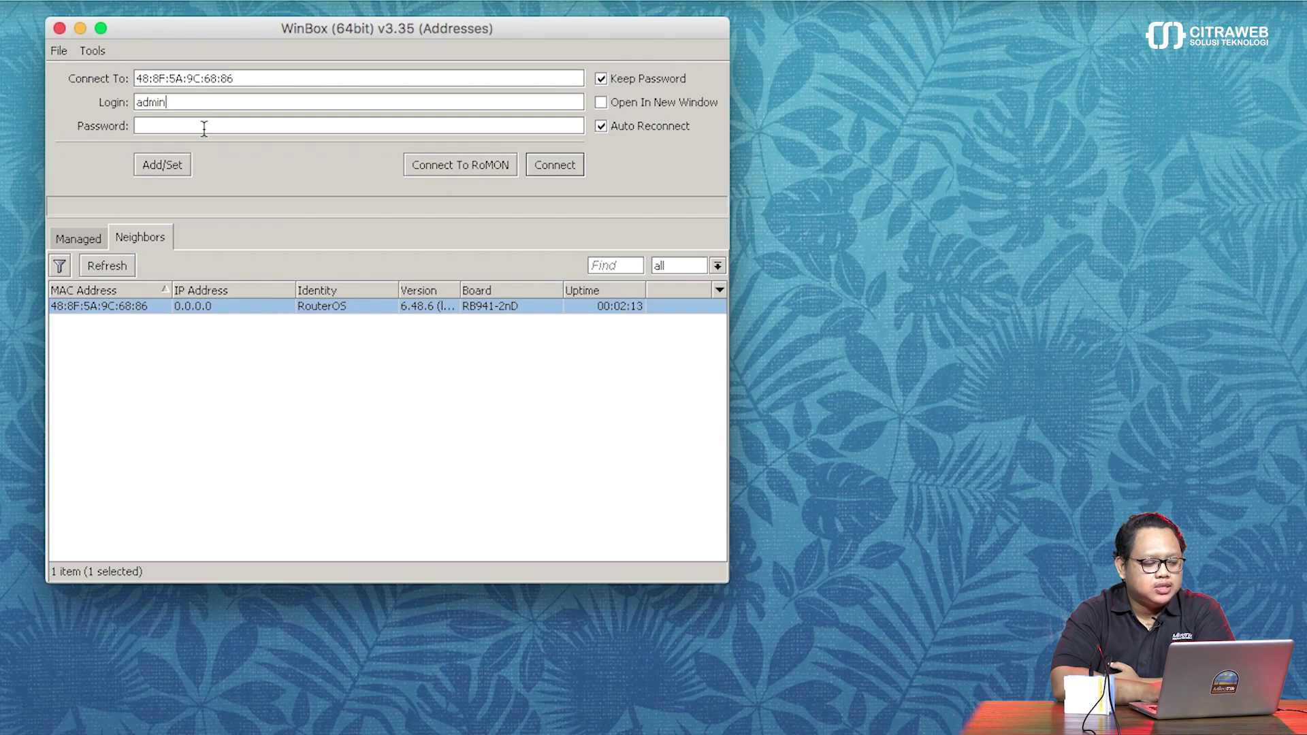
click(545, 168)
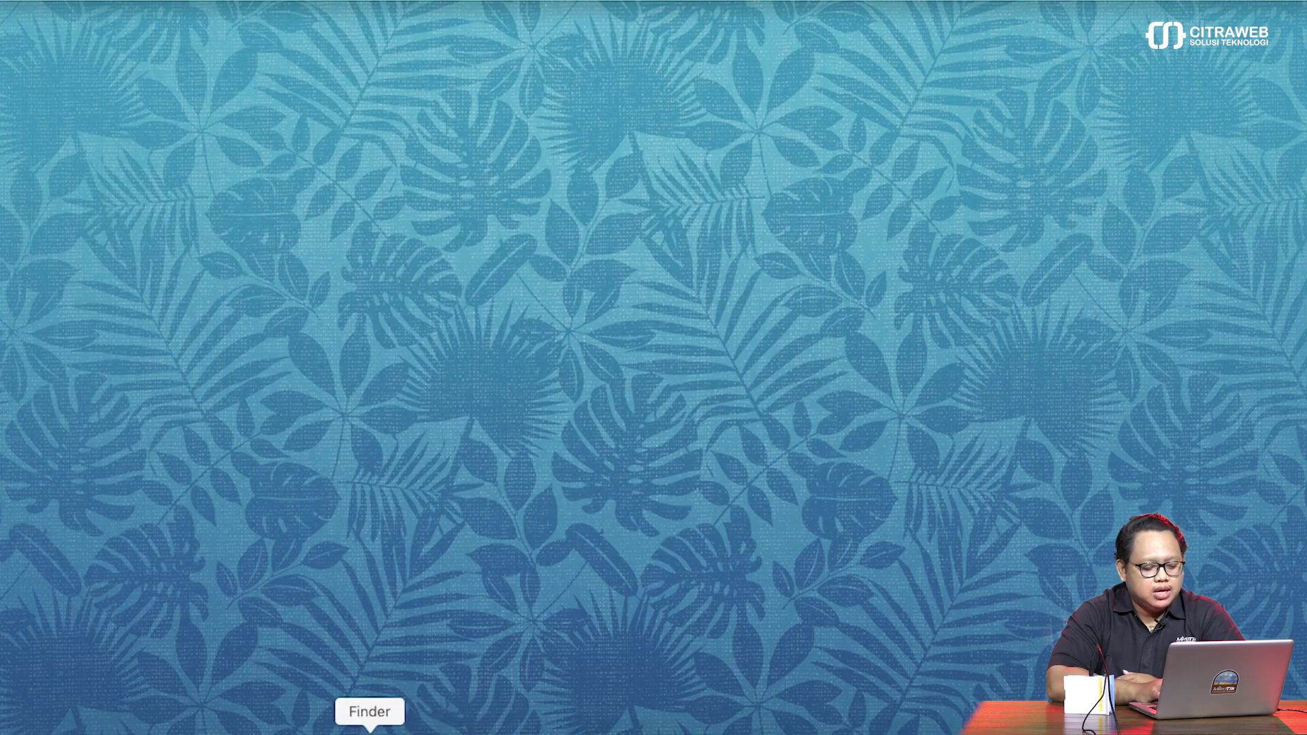
- Bring back the mikrotik folder in Finder and set winbox64.exe to open with Wine Stable in its file info
click(369, 730)
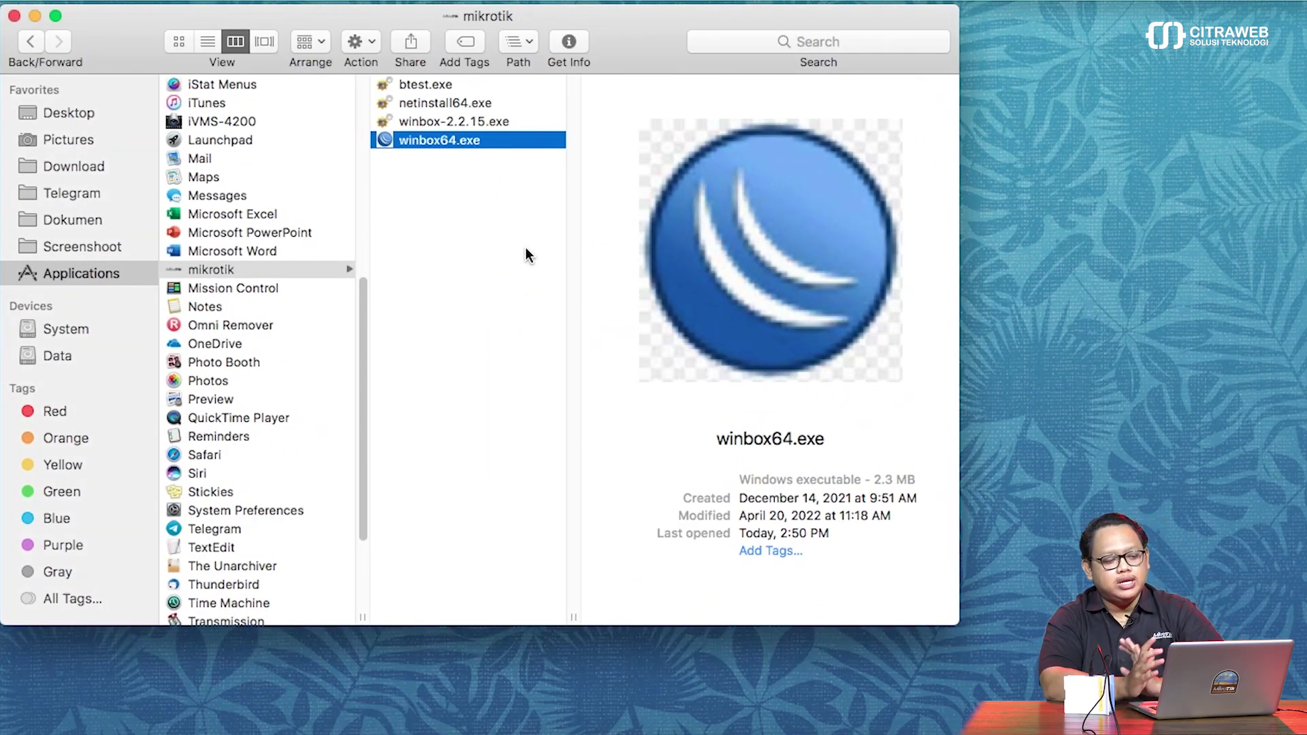
click(456, 266)
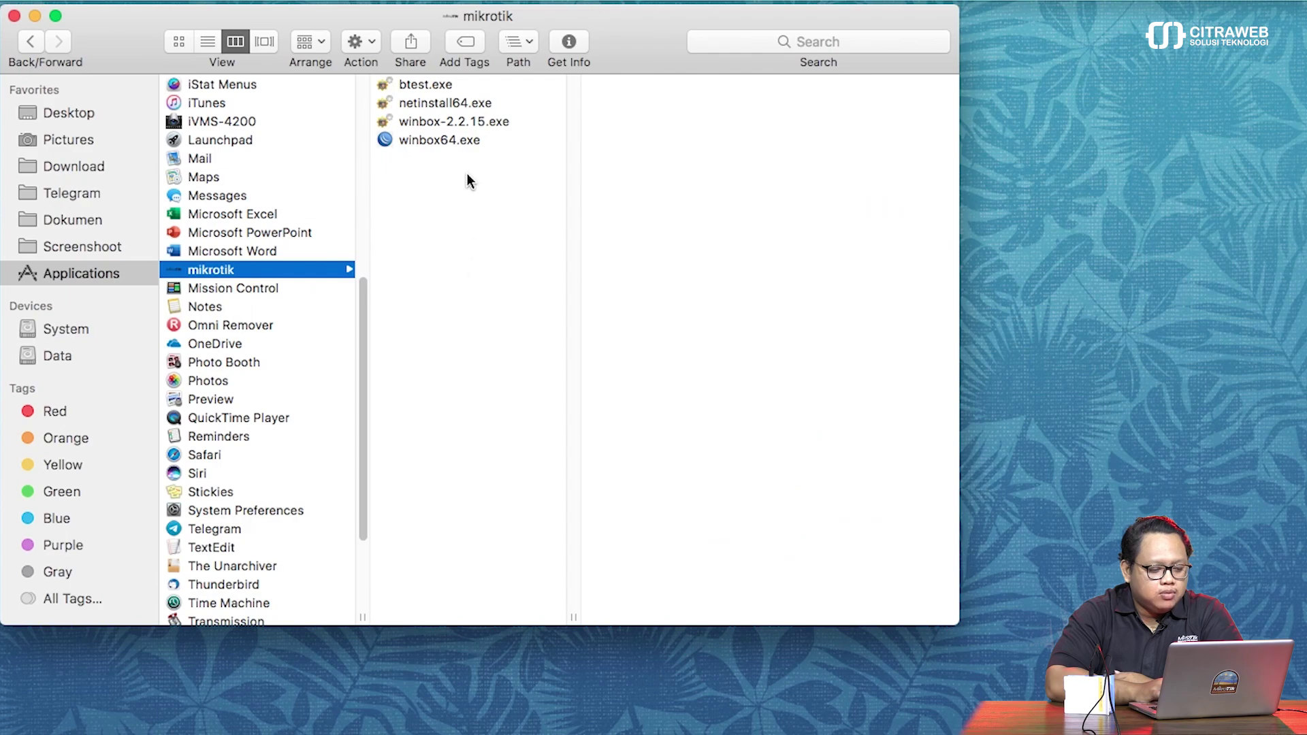
click(469, 144)
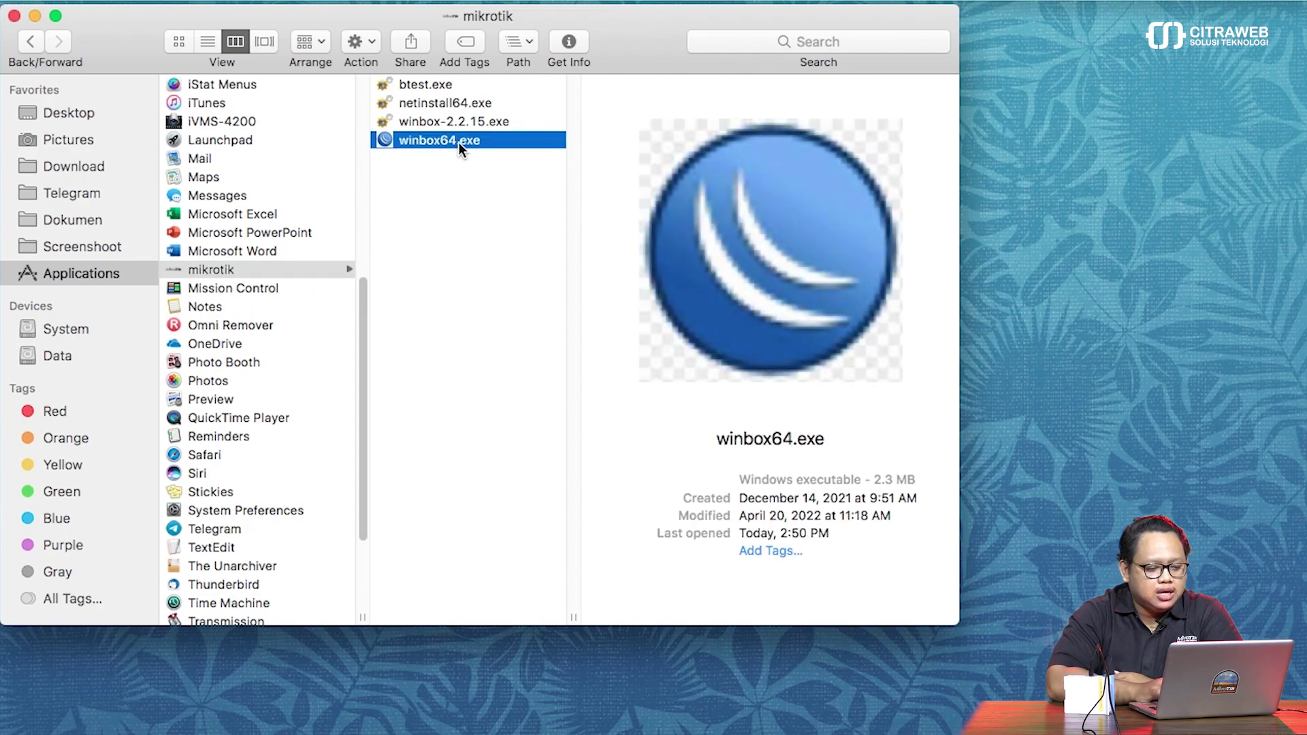
right_click(459, 141)
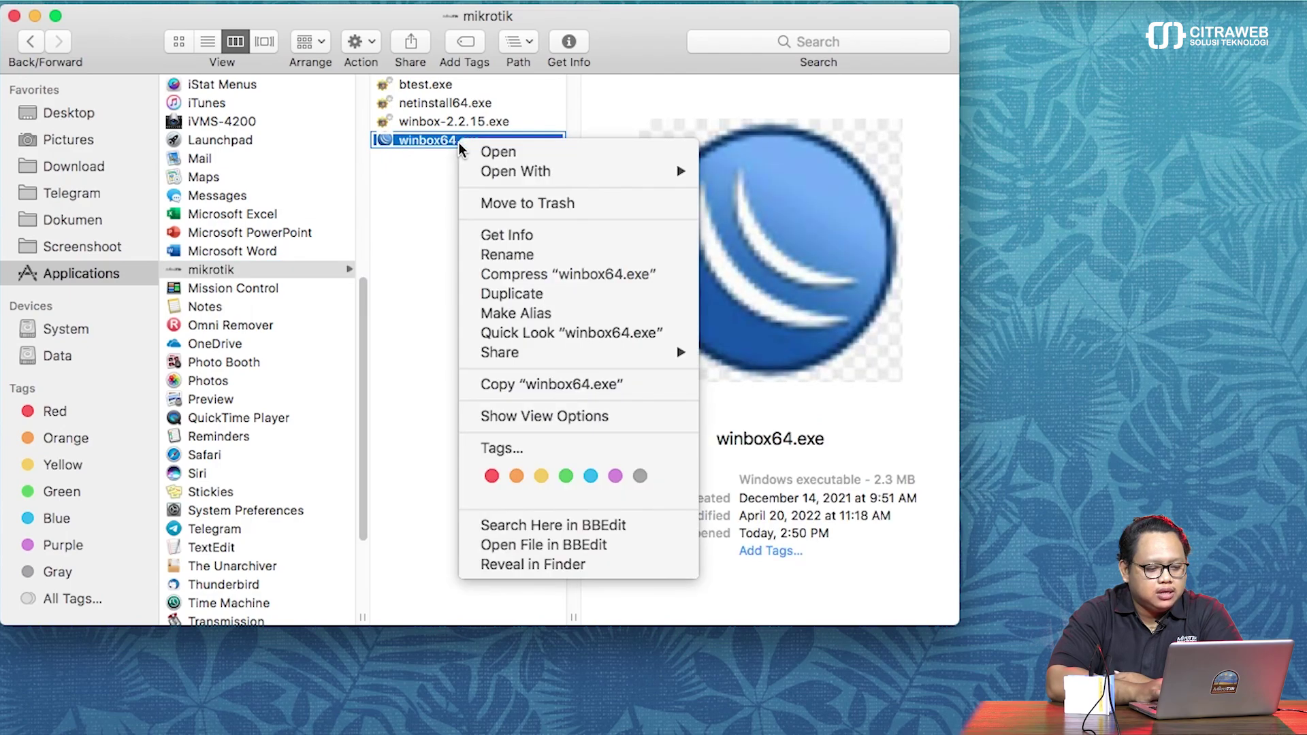
click(516, 235)
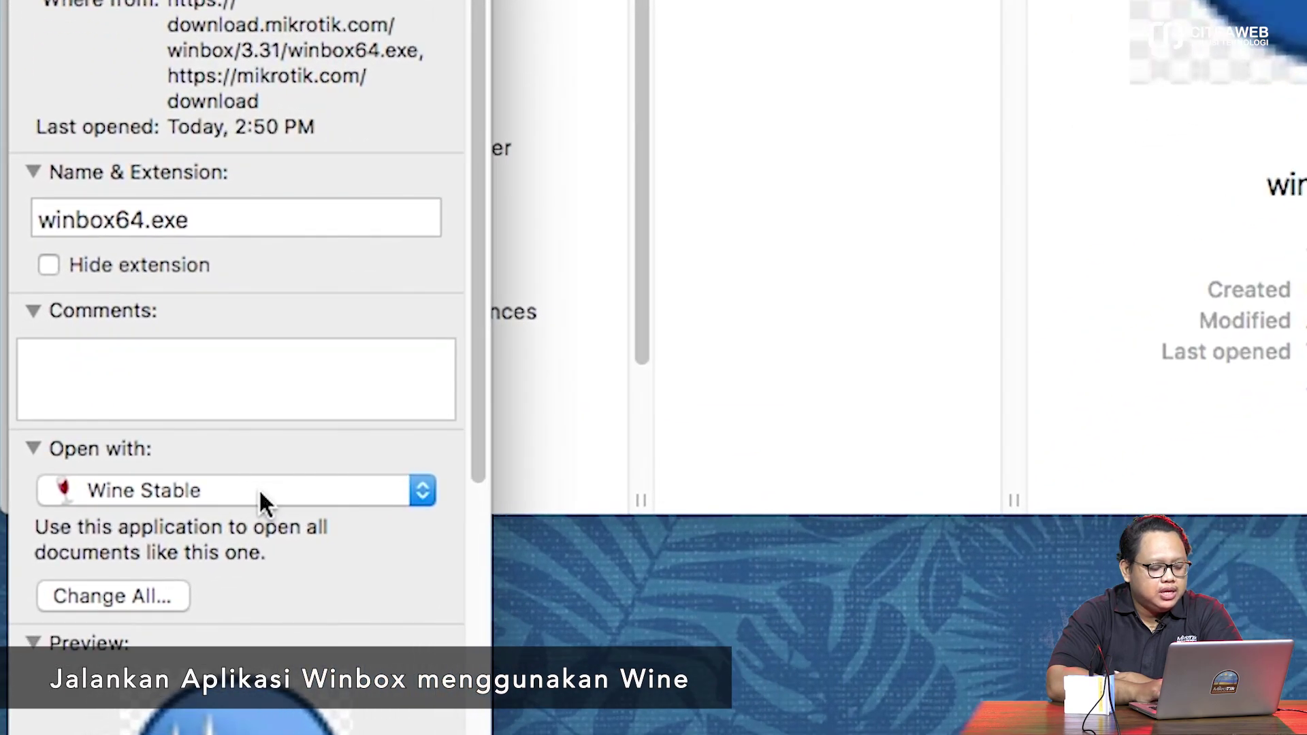
click(277, 488)
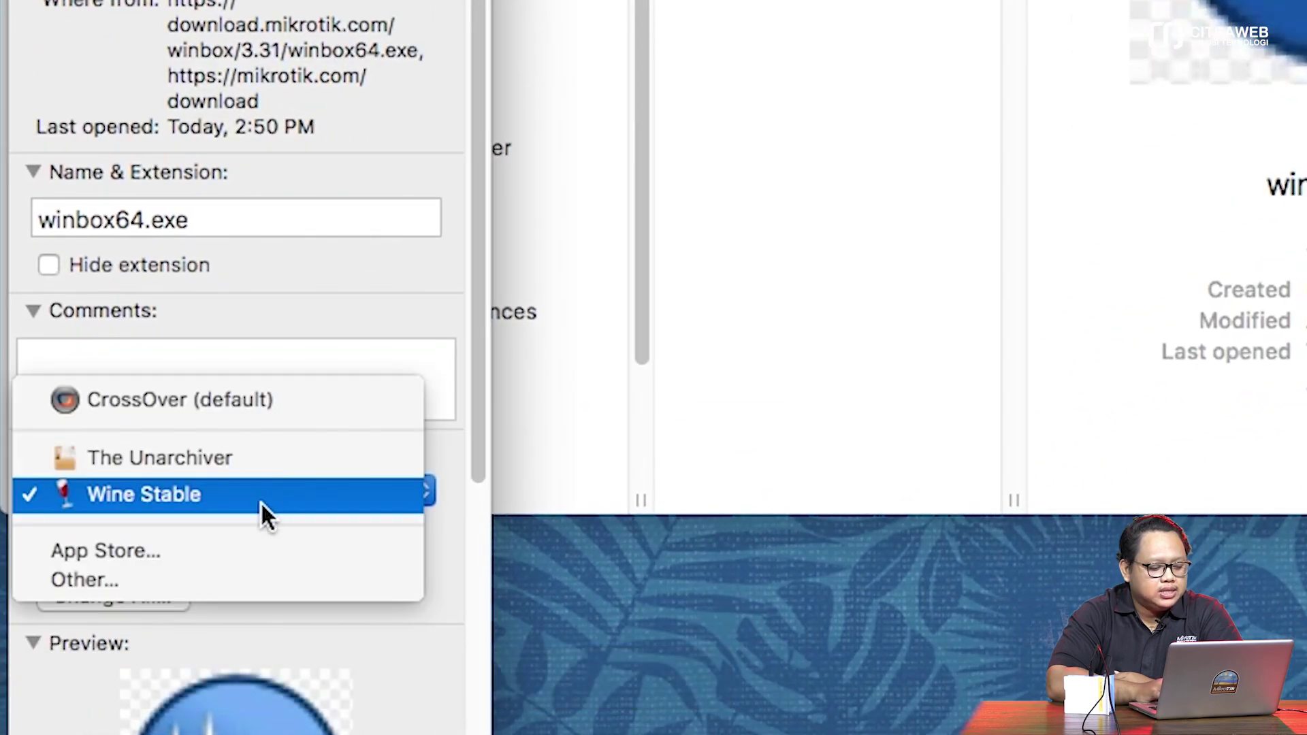
click(260, 501)
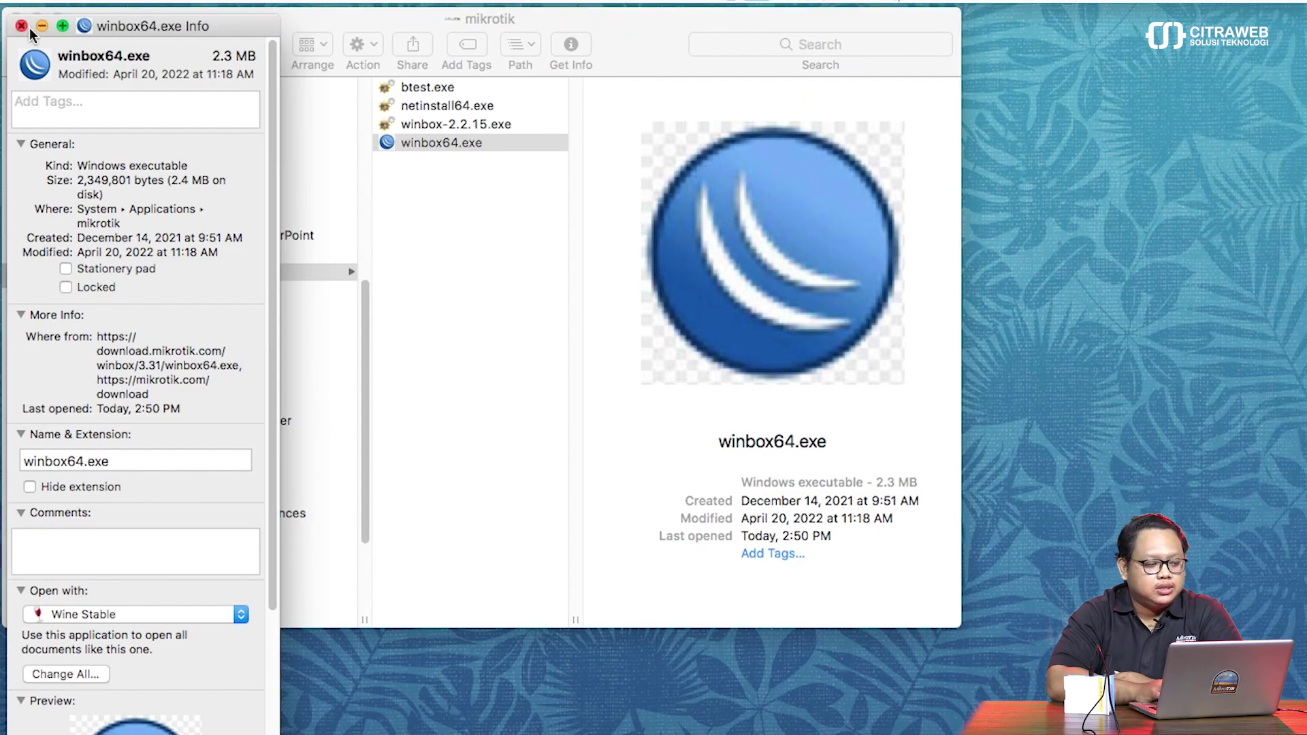
click(23, 31)
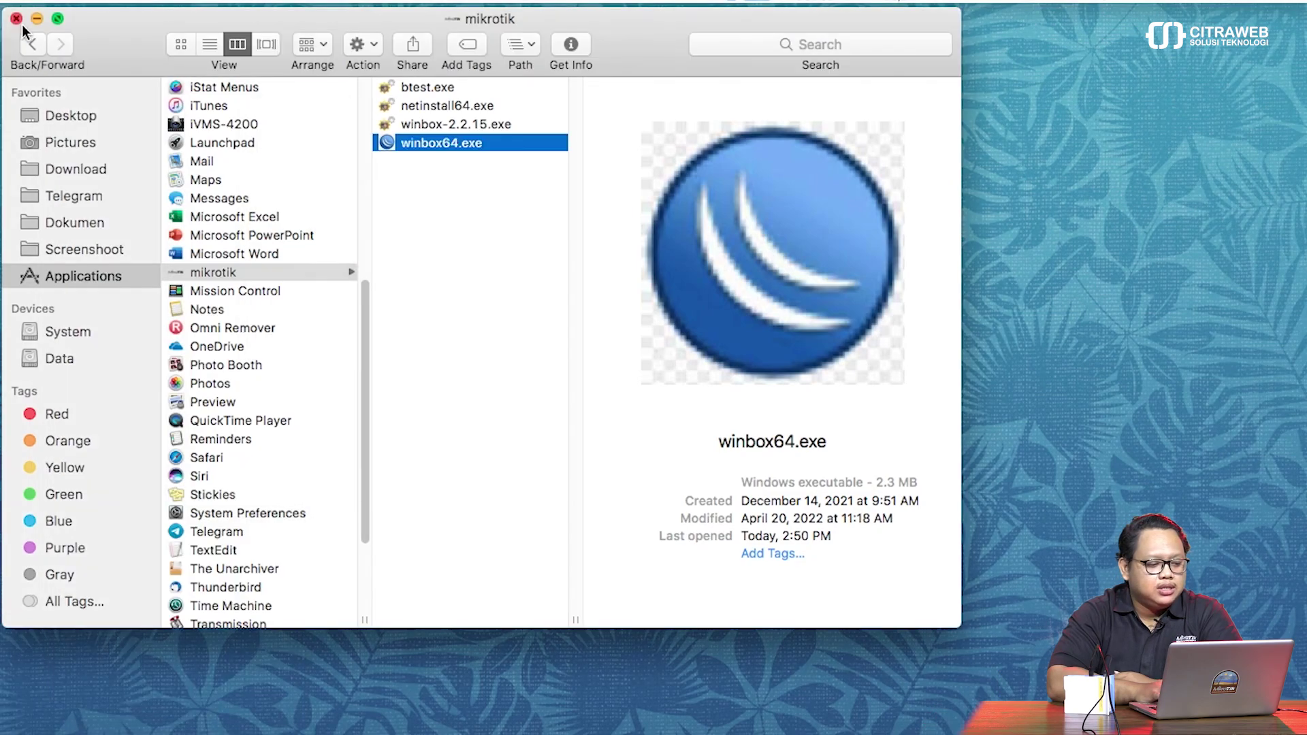
- Launch winbox64.exe directly from the mikrotik folder, minimize Finder and reposition the WinBox window
double_click(459, 145)
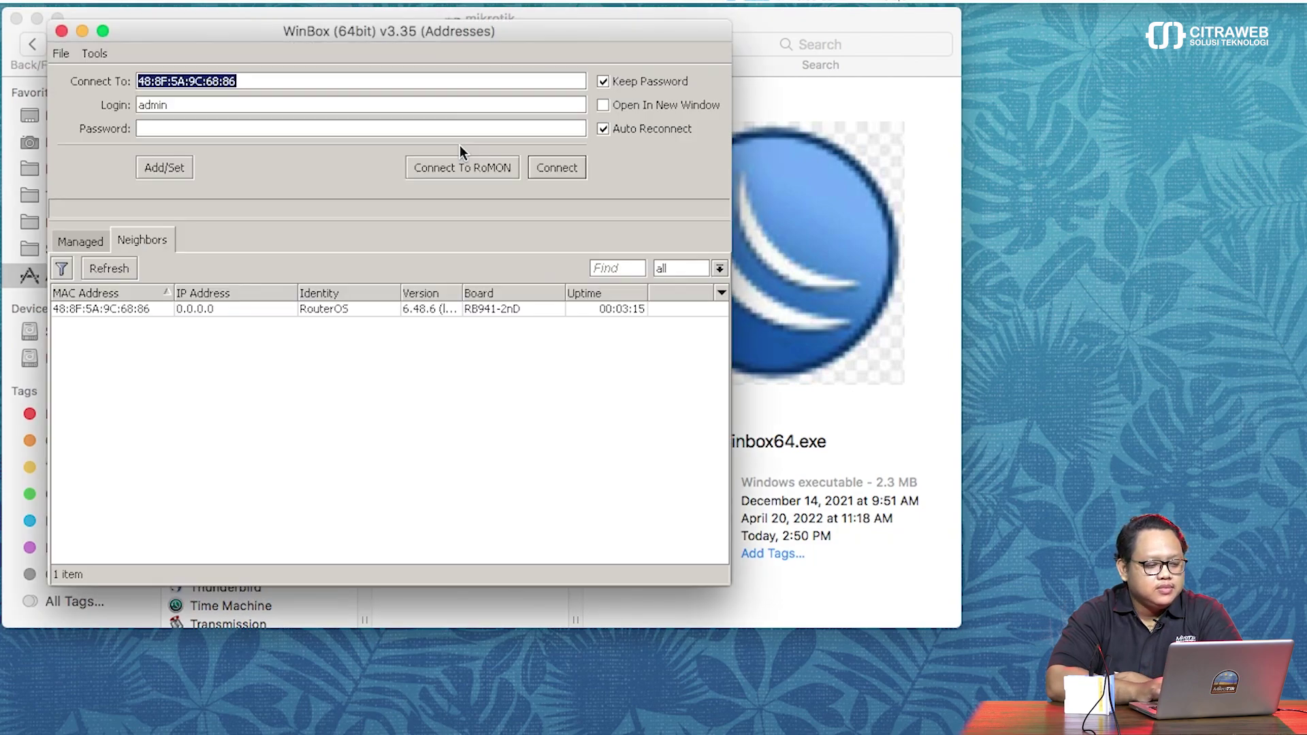
click(761, 11)
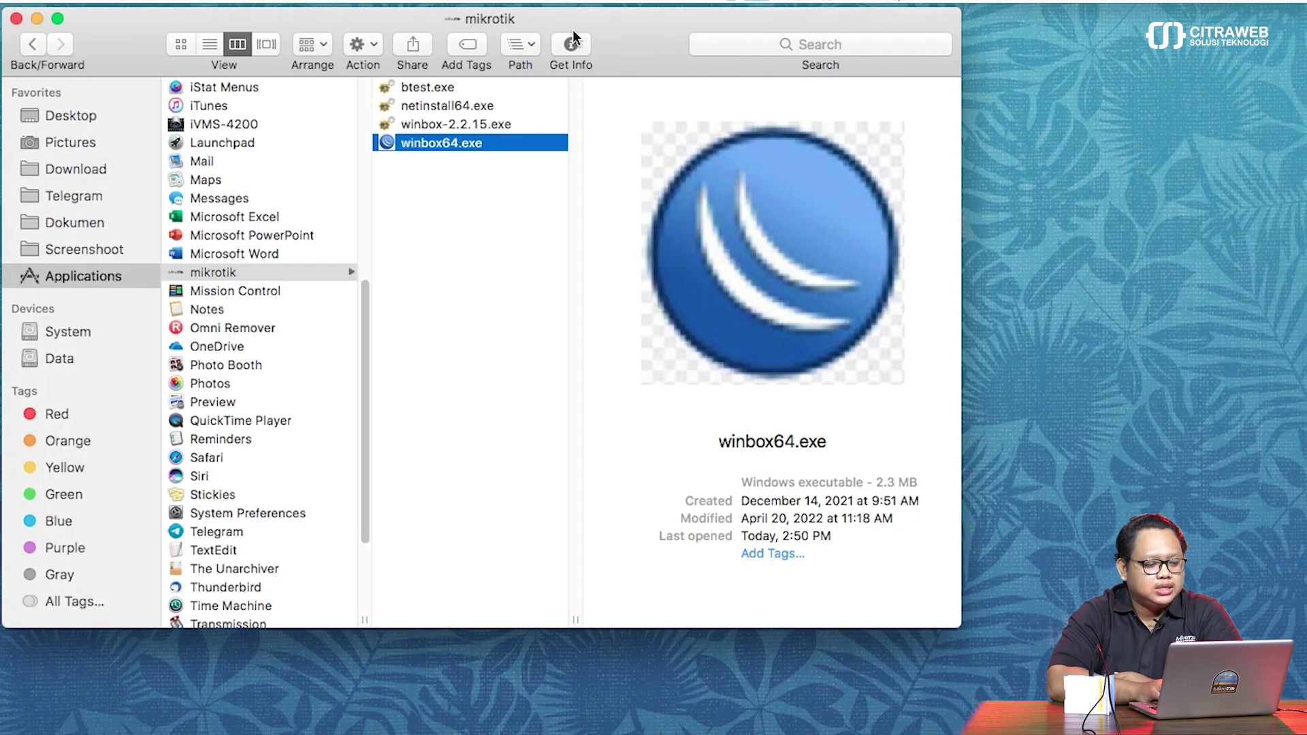
click(37, 19)
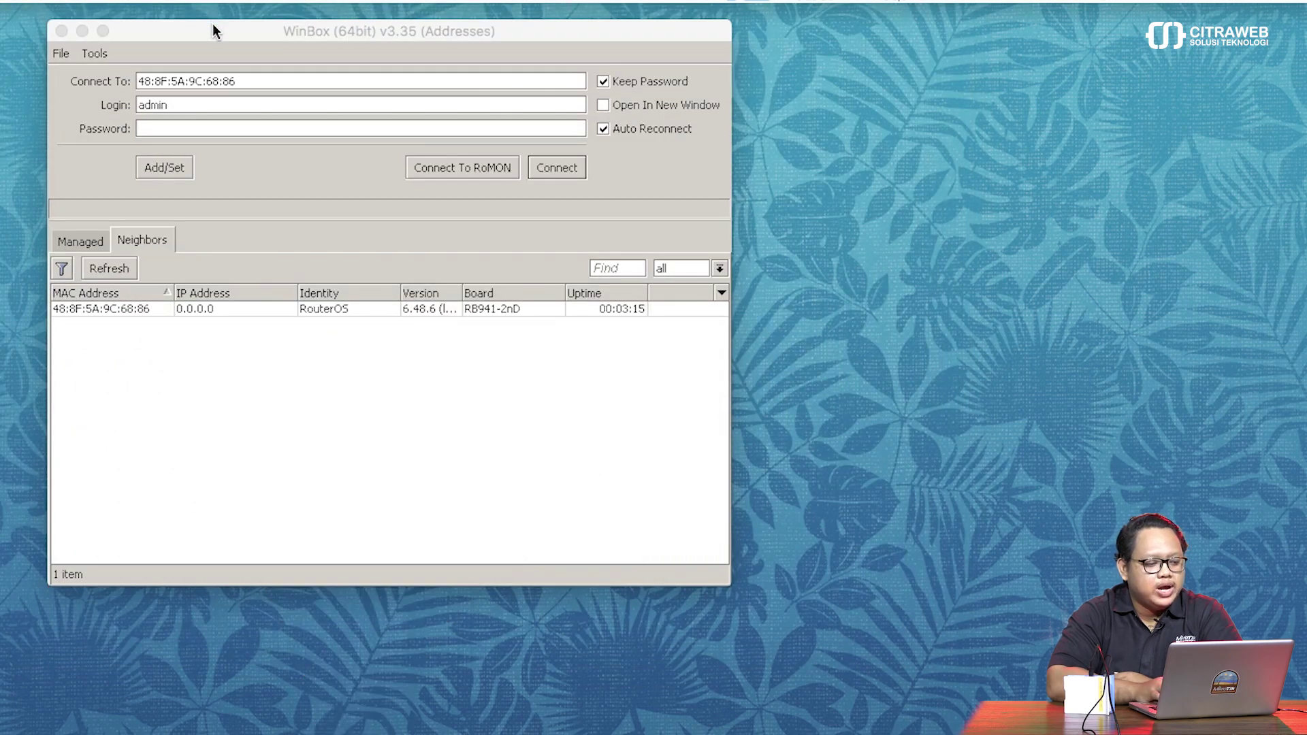
drag(212, 30, 182, 38)
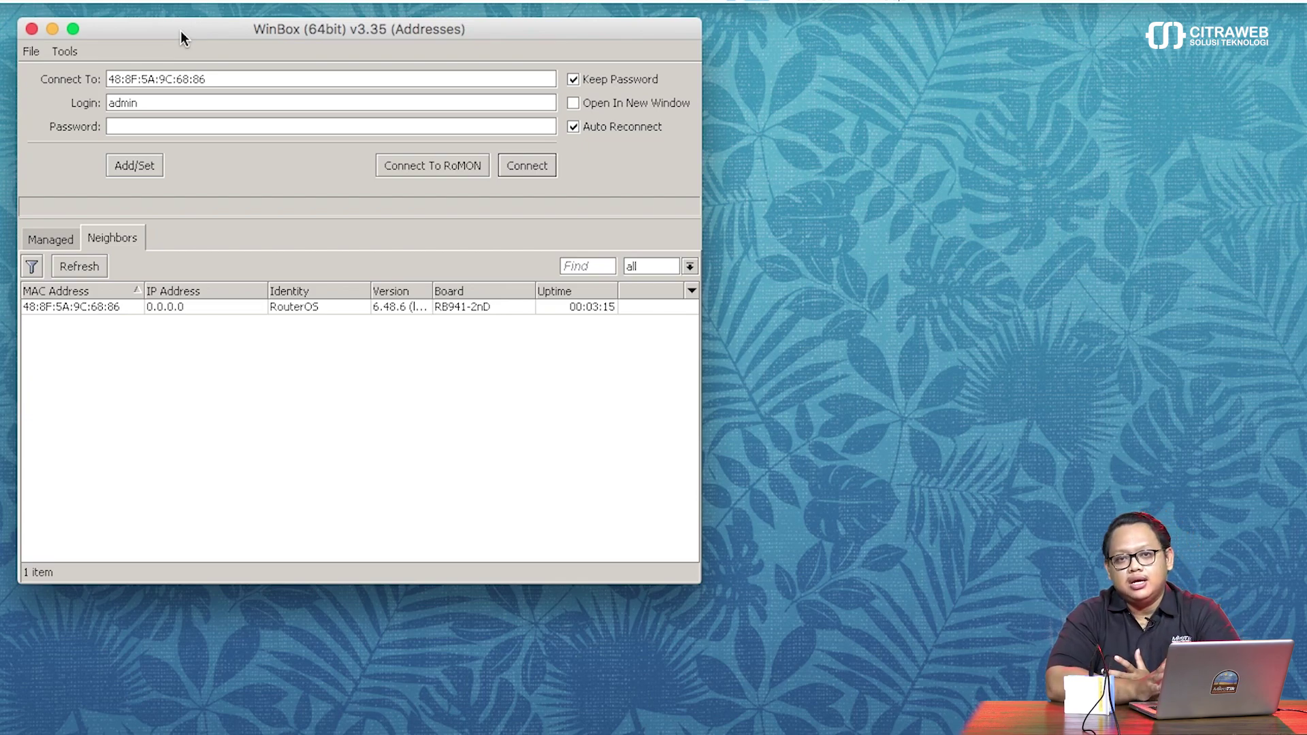
- Close the WinBox window and the Finder window showing the mikrotik folder
click(31, 29)
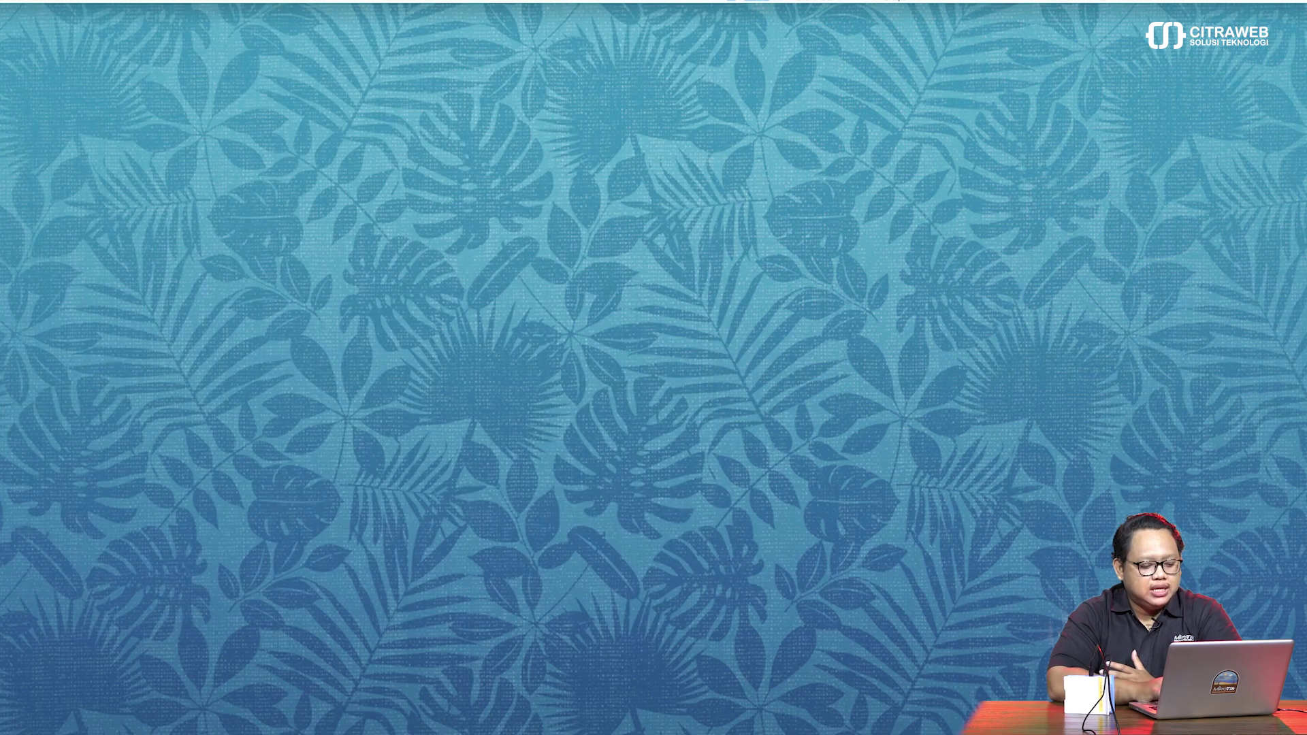
click(368, 728)
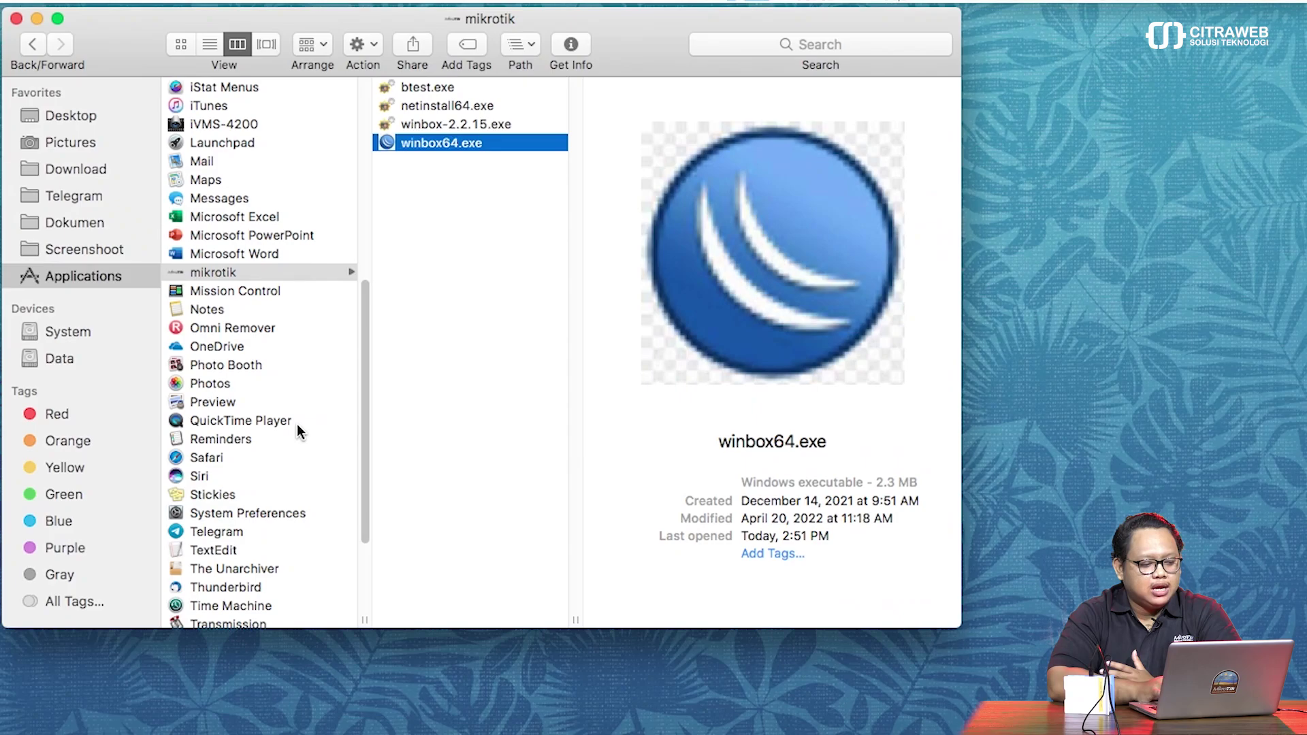
click(16, 19)
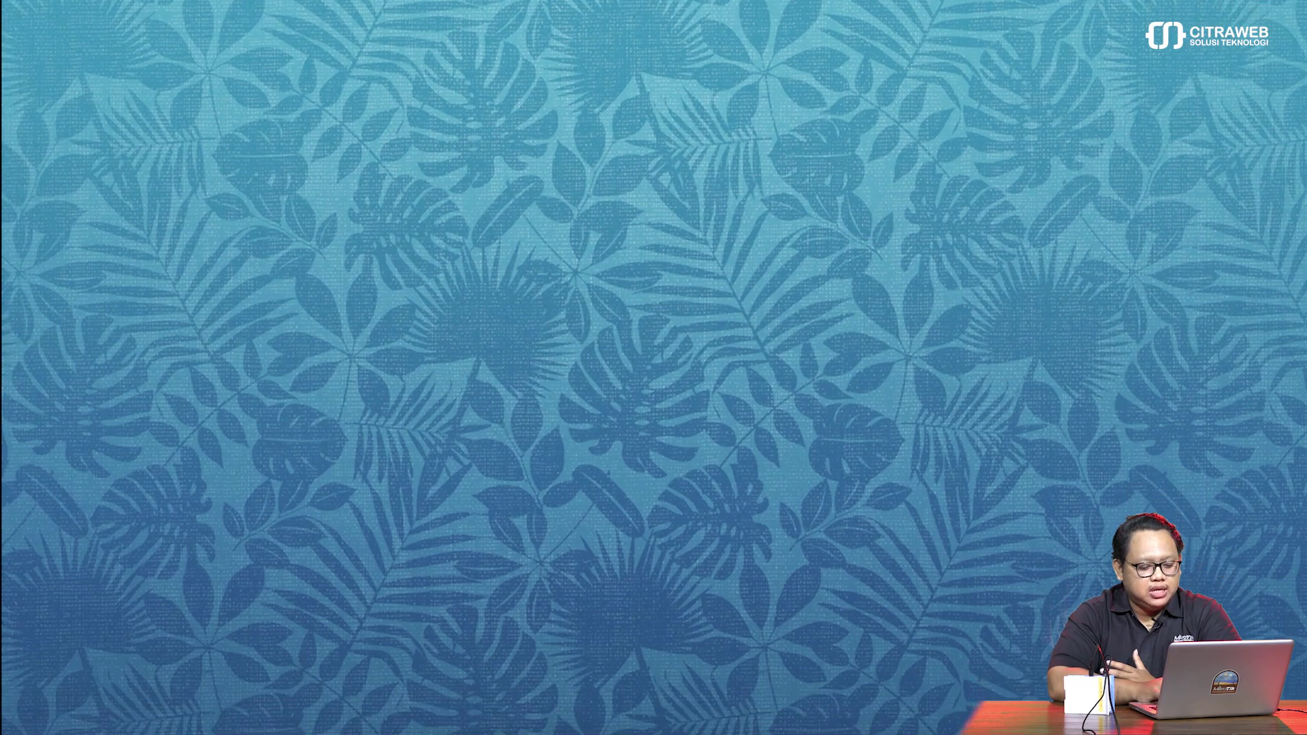
- Launch winbox64.exe from the MikroTik folder shortcut in the Dock
mouse_move(476, 720)
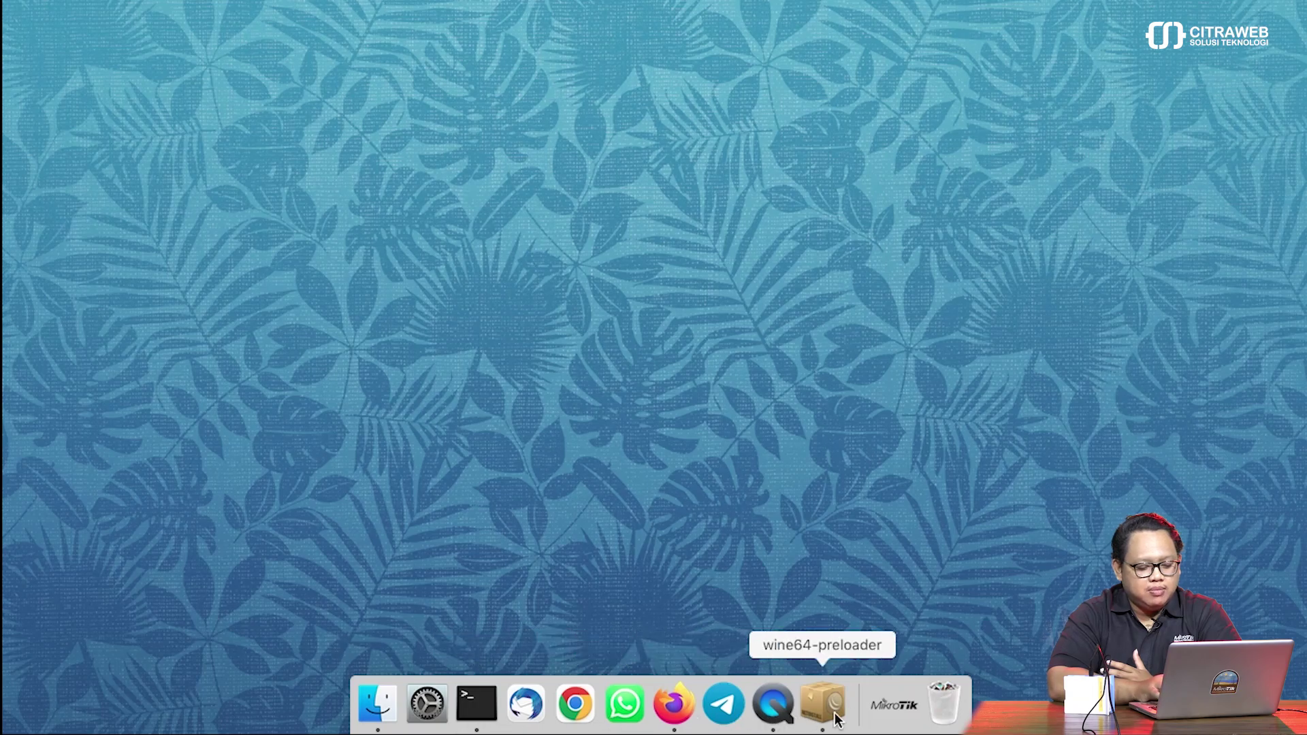
right_click(894, 707)
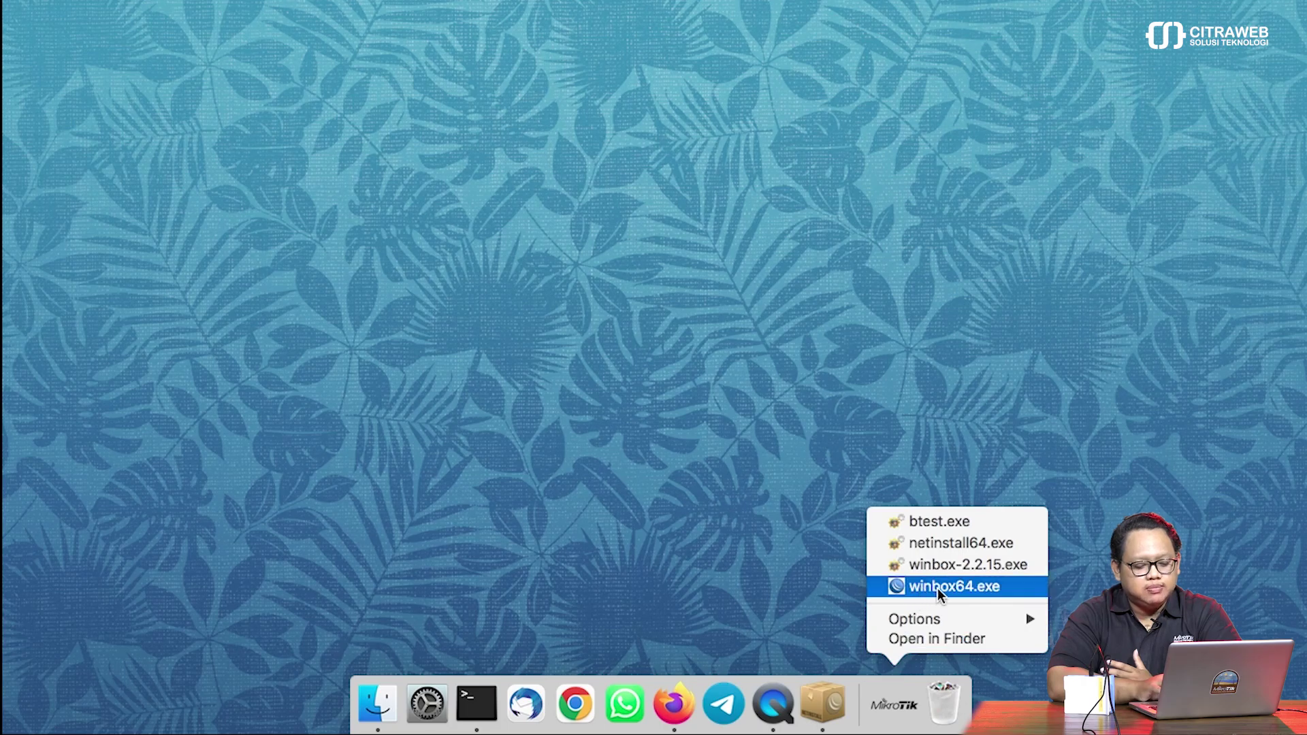
click(937, 588)
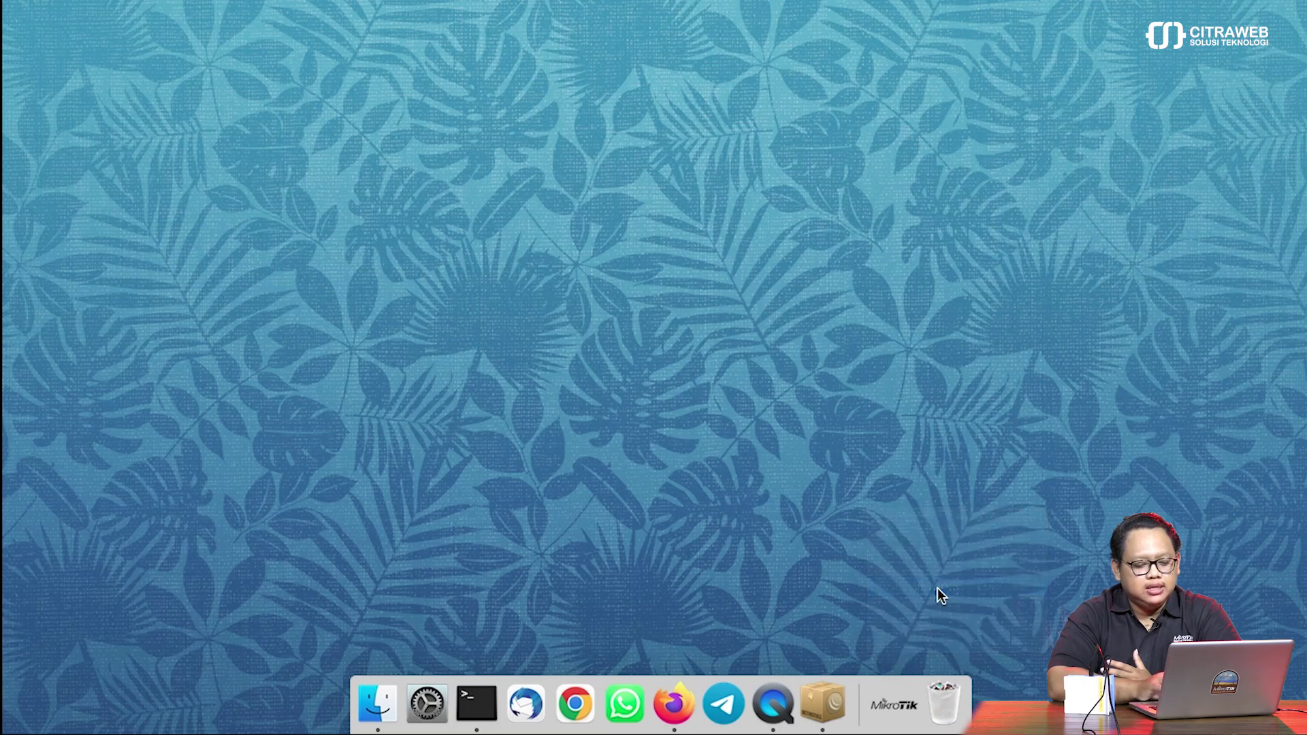